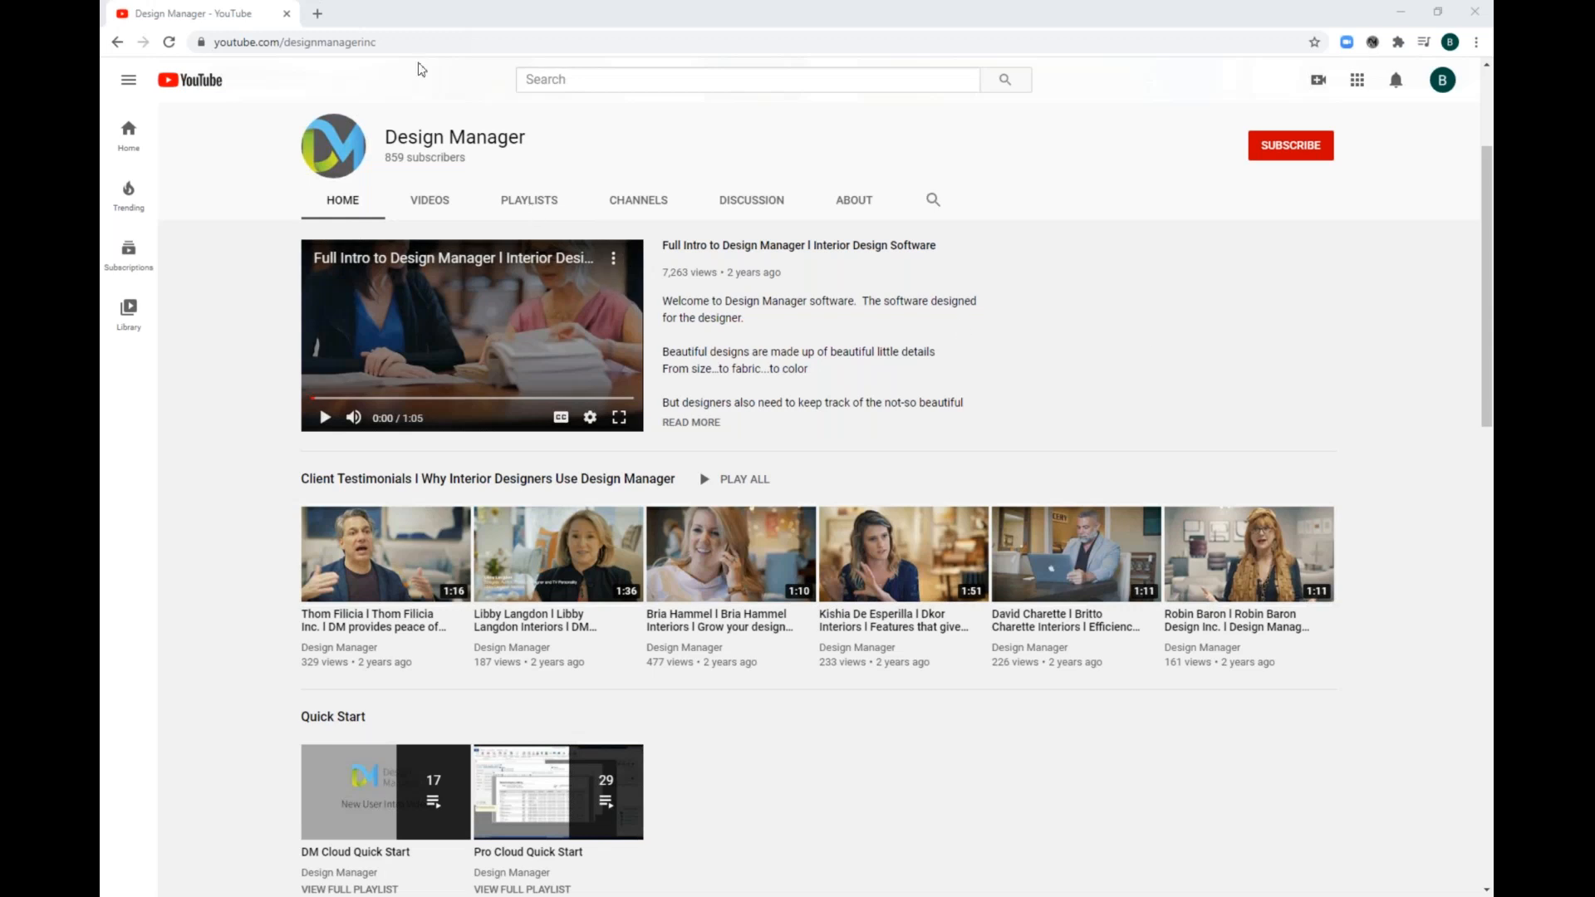
Step: Look through the Design Manager YouTube channel's quick start, tutorial, course and weekly webinar playlists
left_click(409, 42)
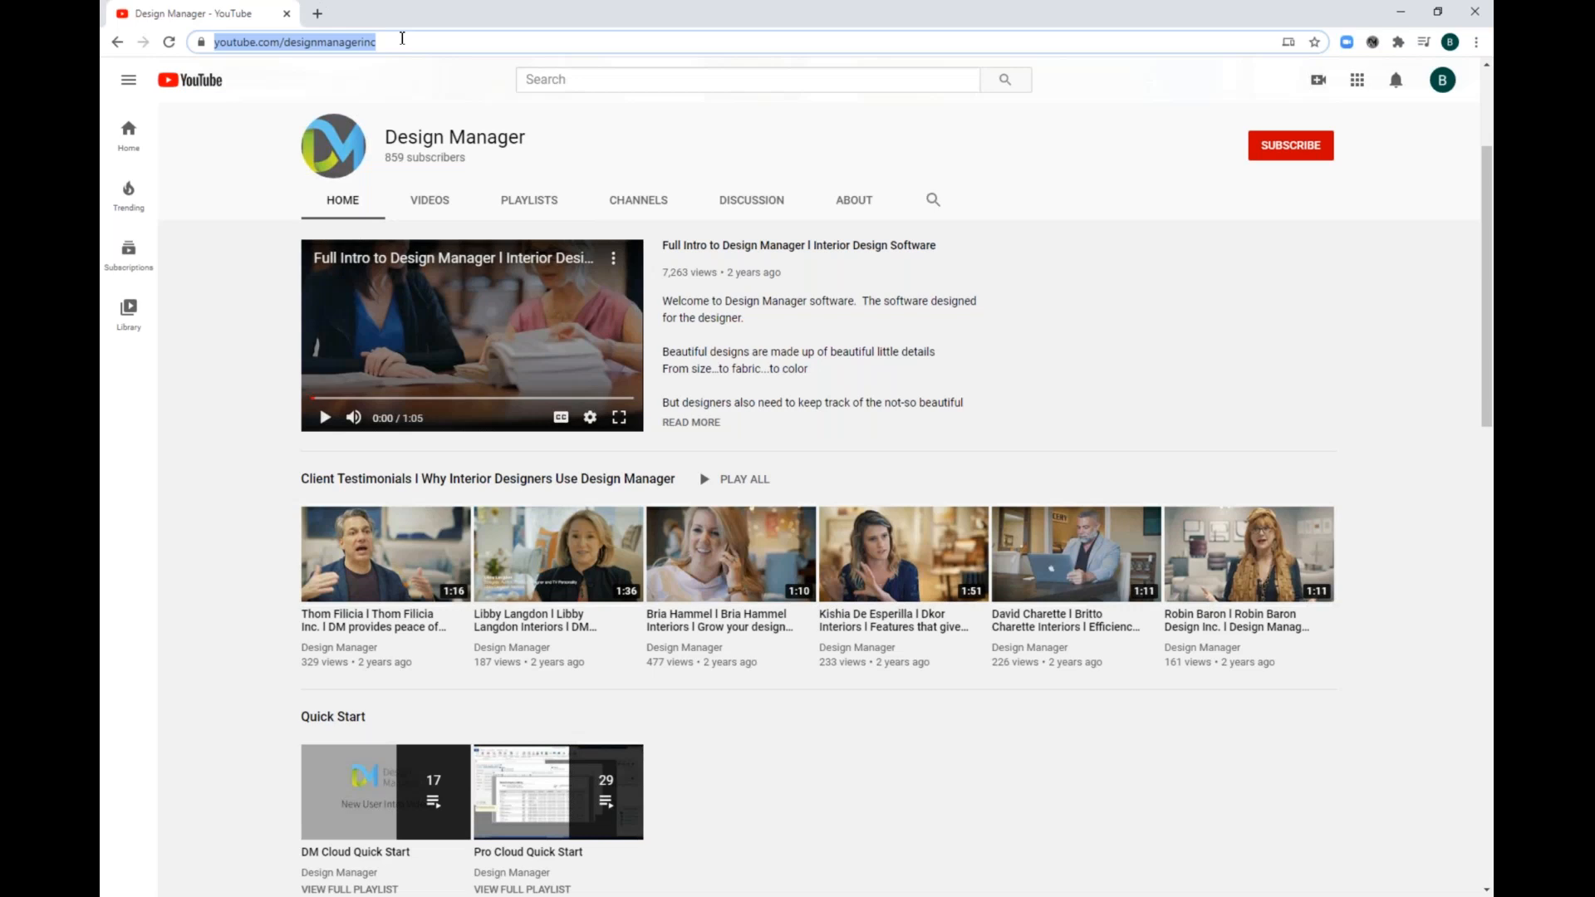
left_click(245, 397)
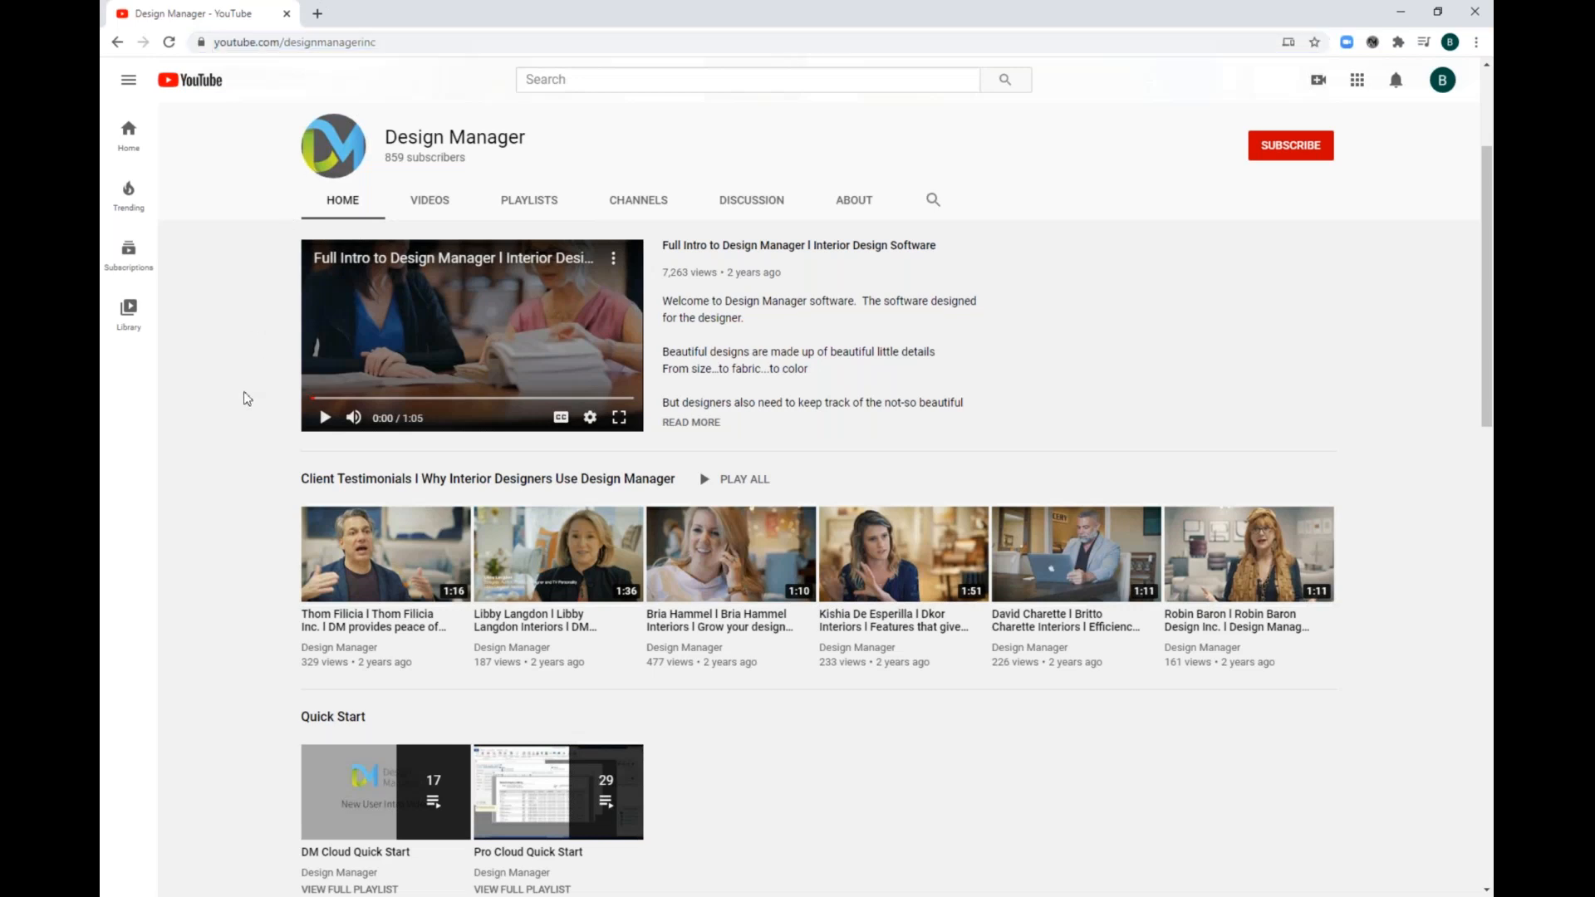
scroll(245, 397, "down", 3)
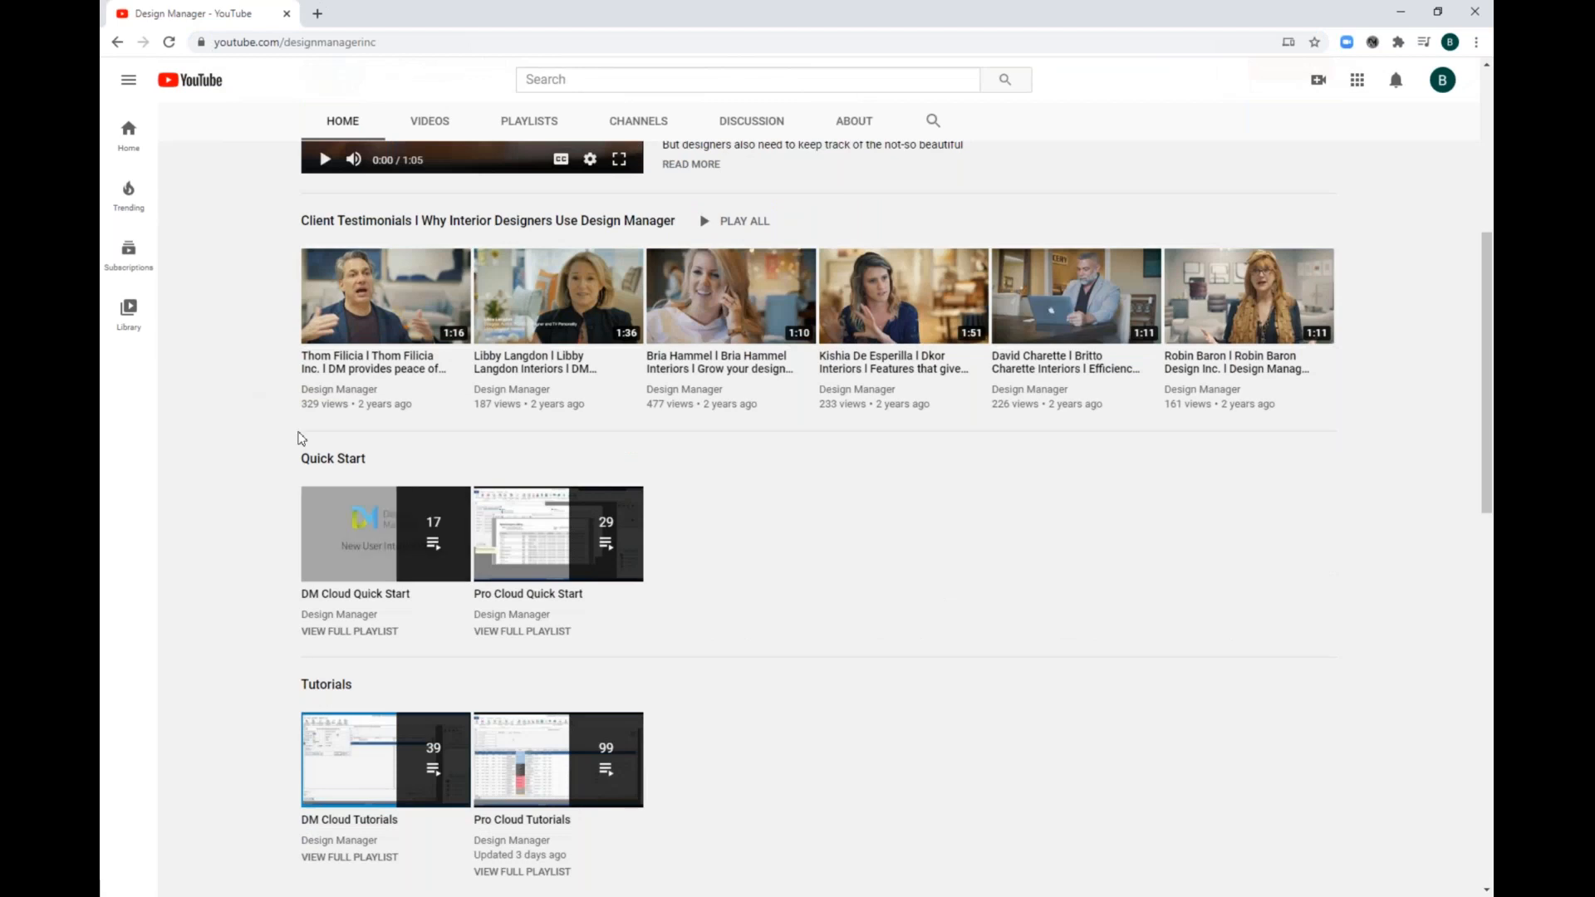
scroll(282, 431, "down", 2)
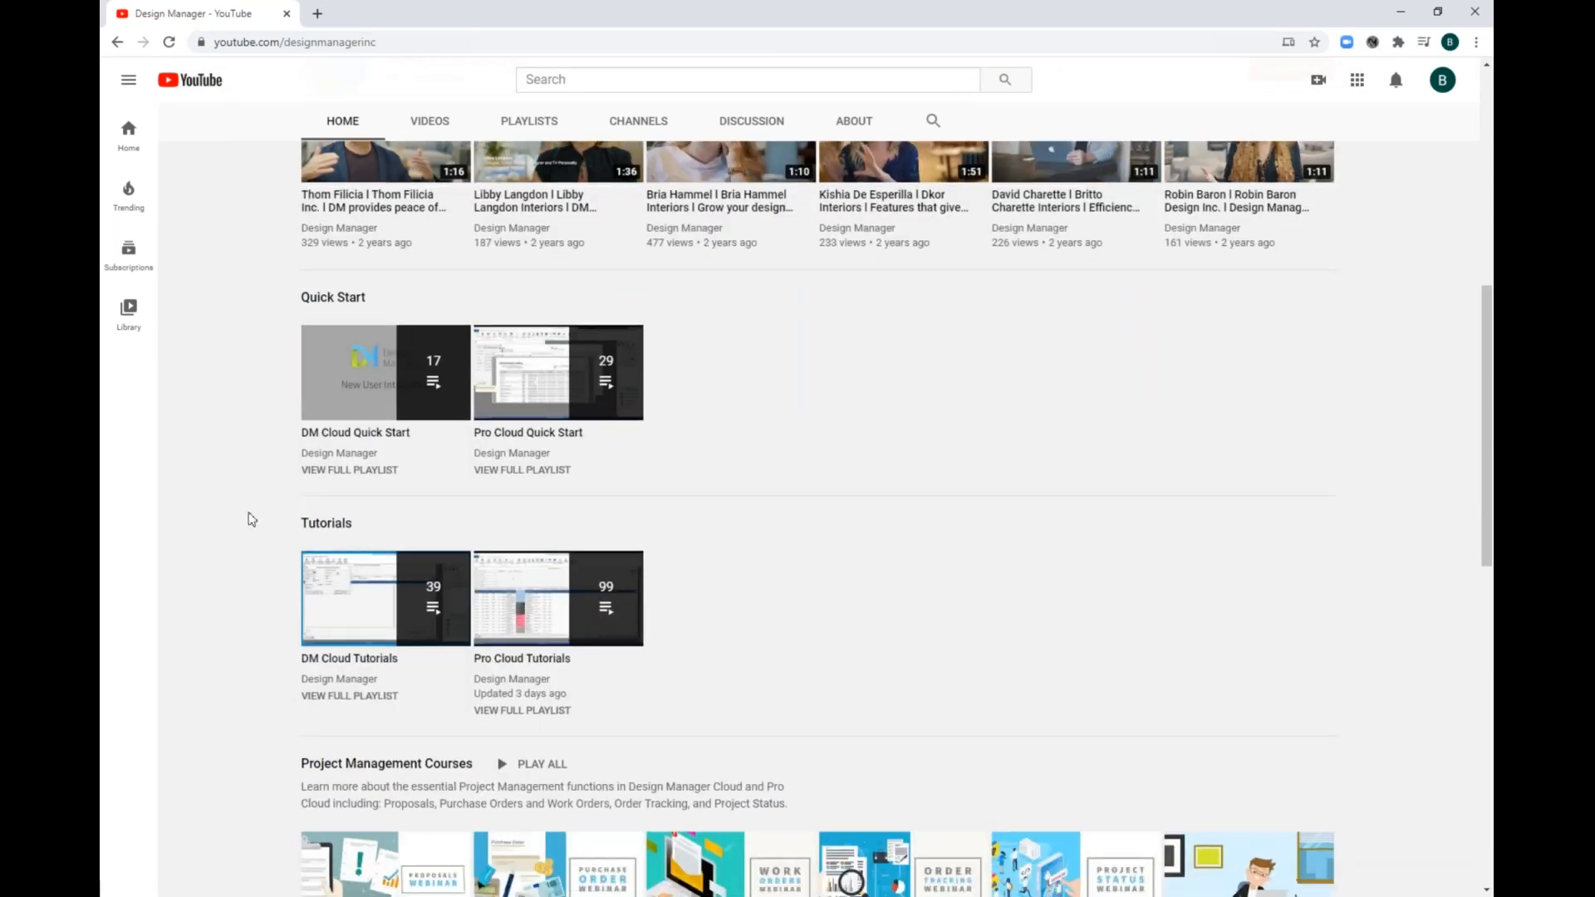
scroll(250, 519, "down", 4)
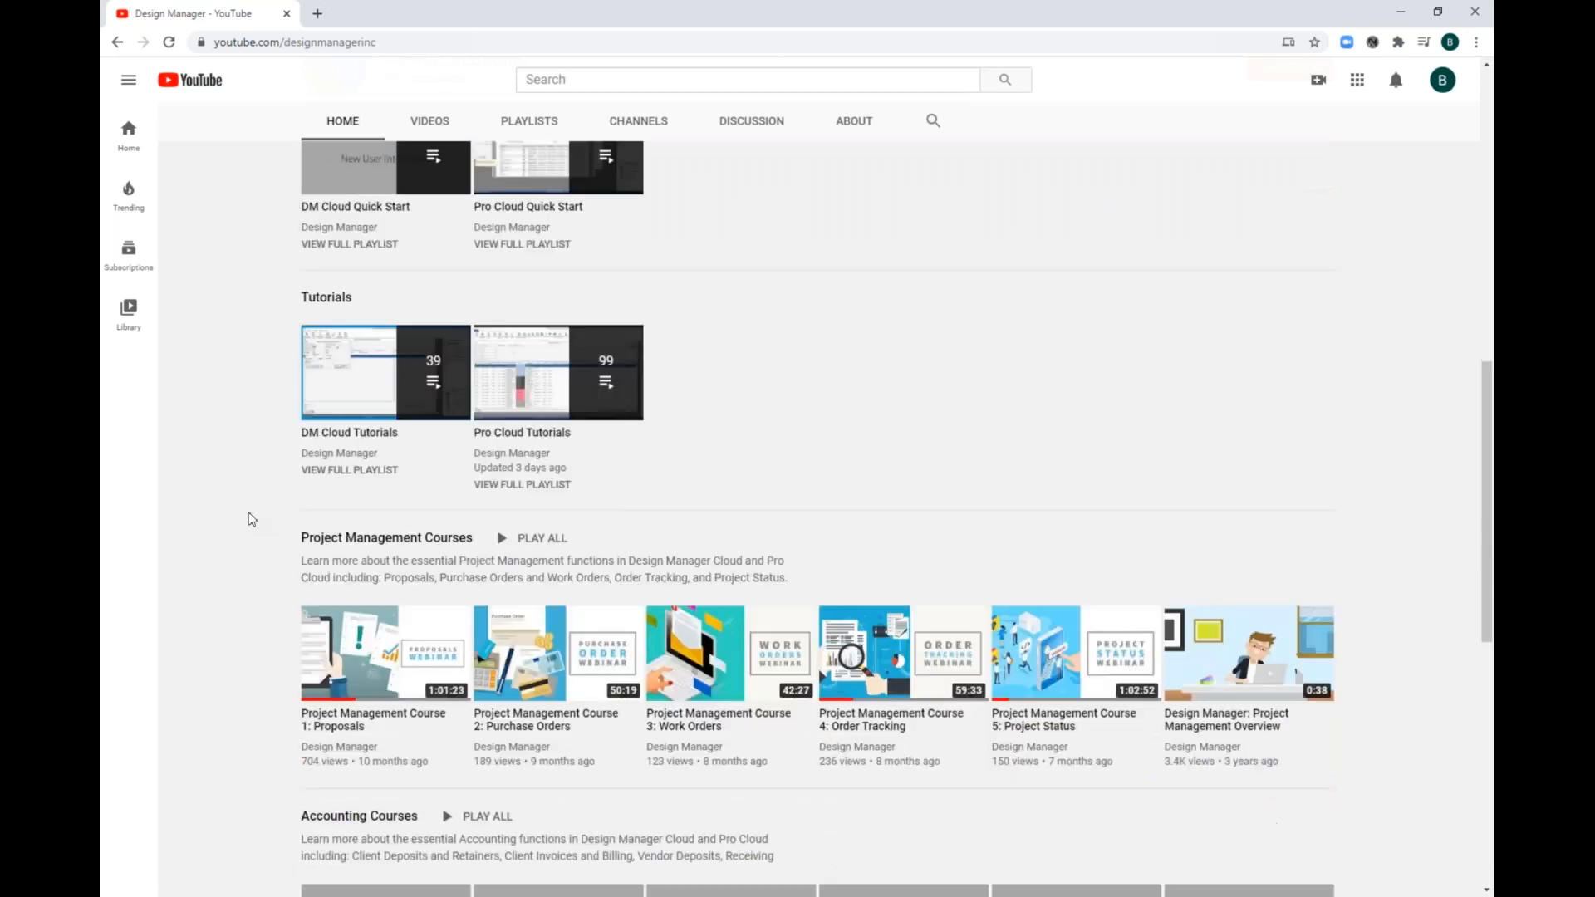
scroll(251, 519, "down", 1)
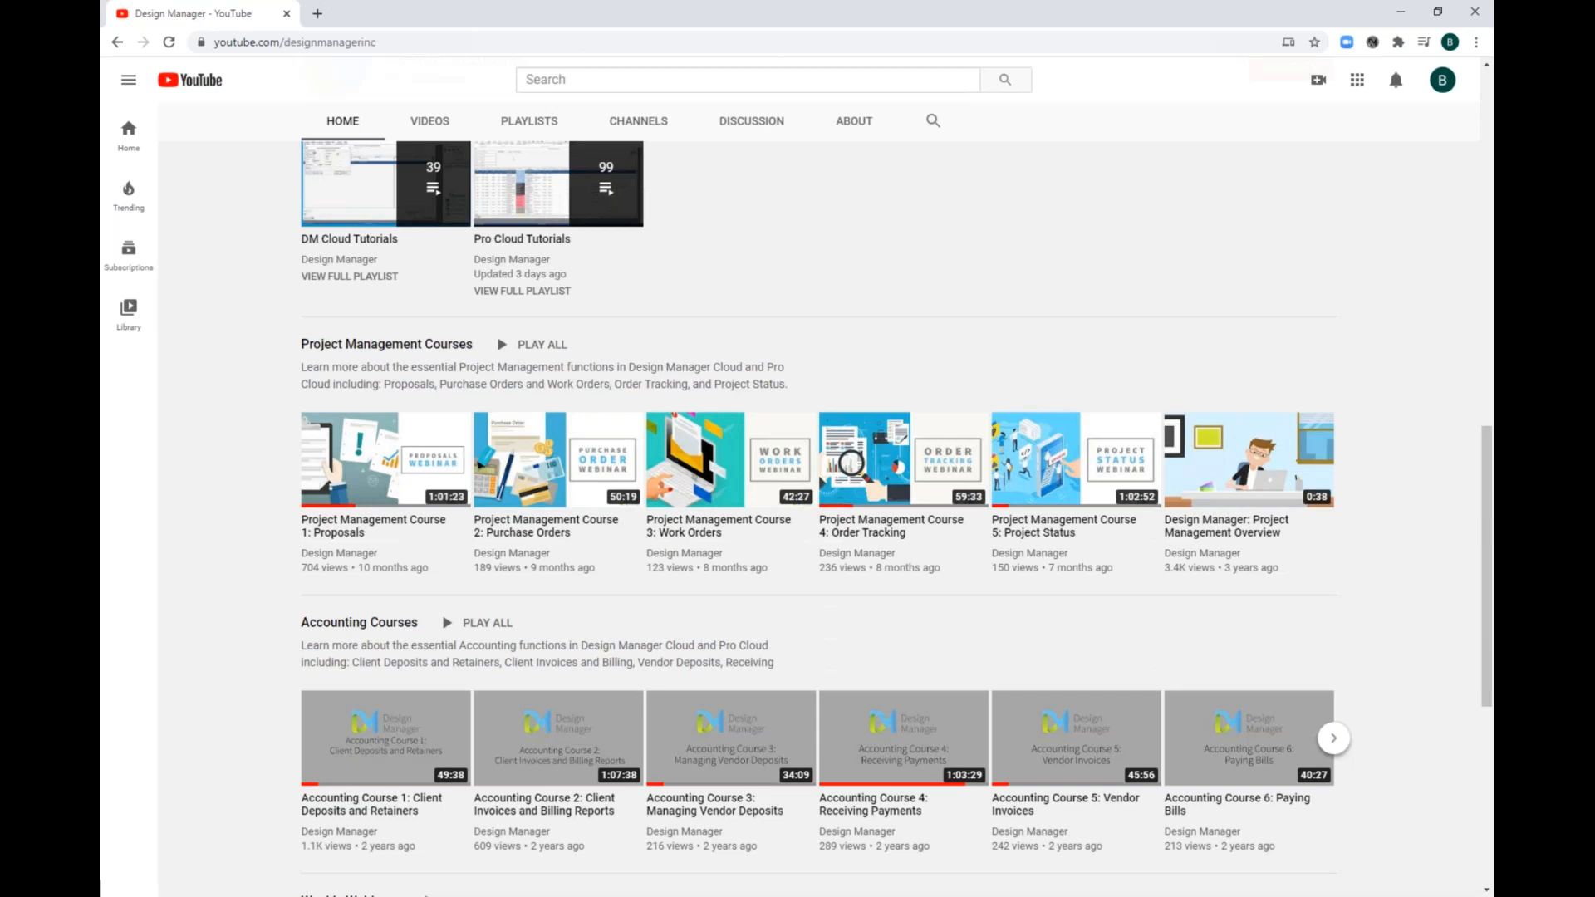
scroll(798, 515, "down", 3)
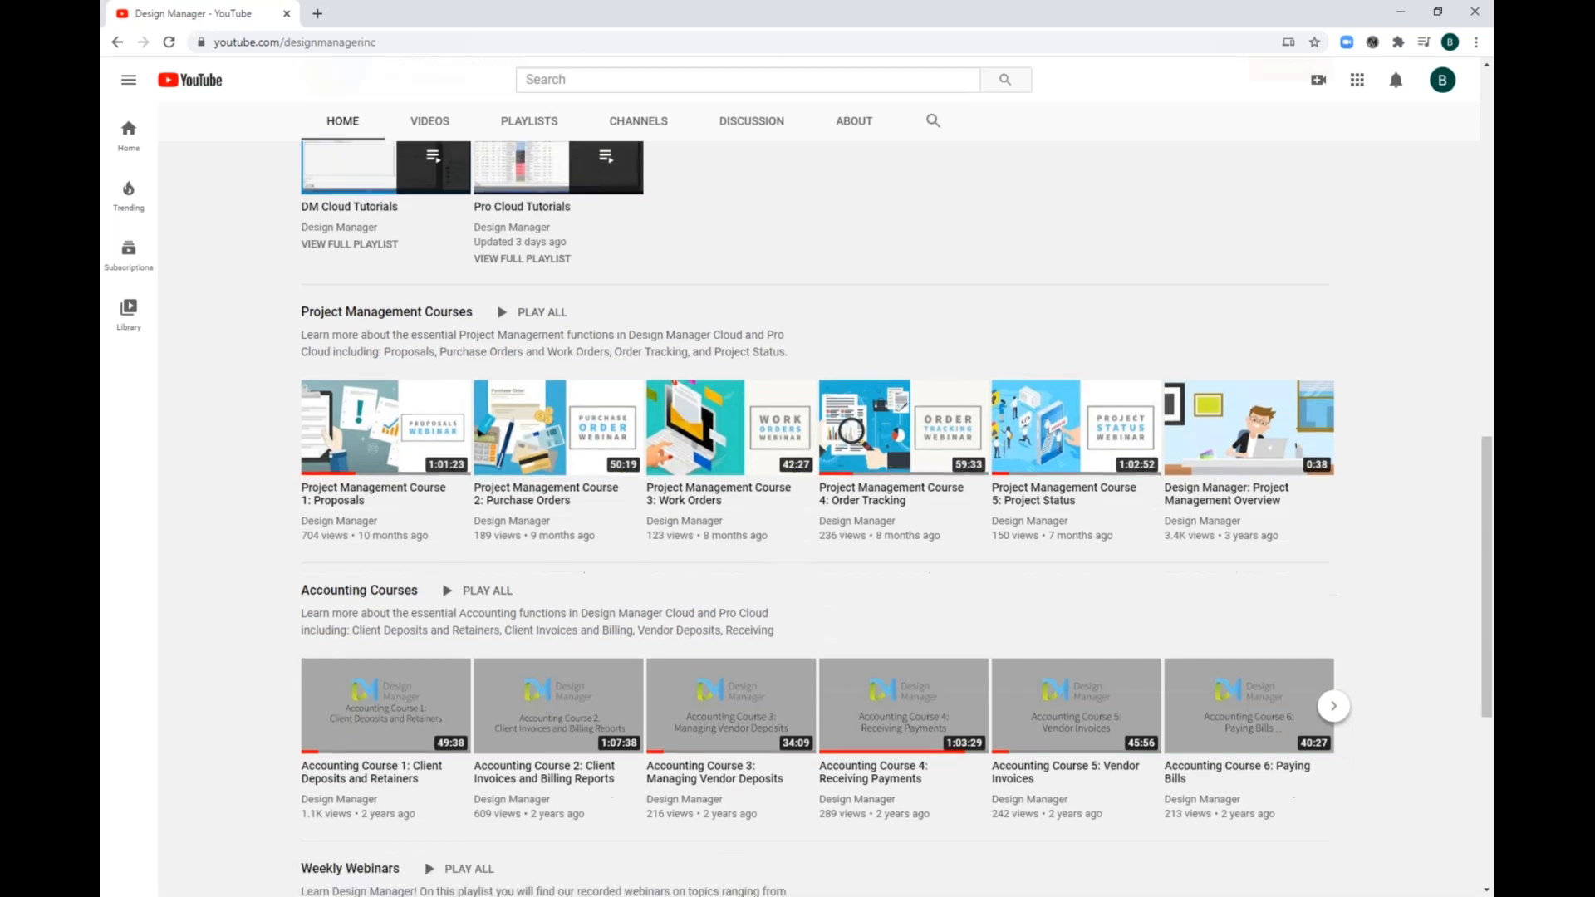
scroll(241, 608, "down", 1)
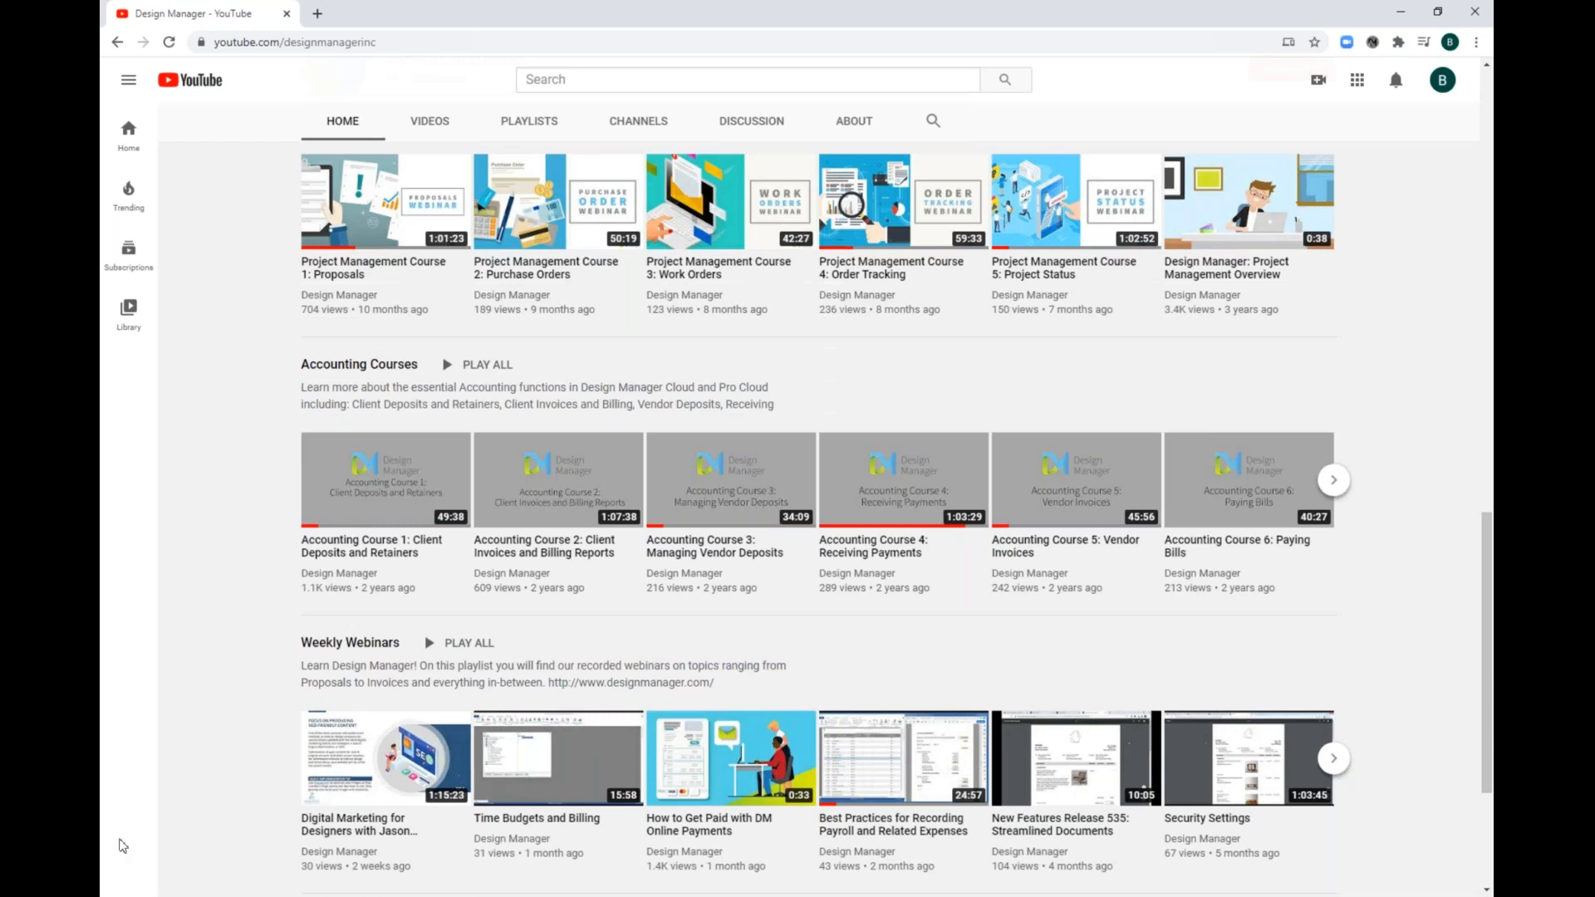
Step: Switch to Design Manager Pro Cloud and review the POS/Showroom commission settings of the fourth employee in the employee glossary
left_click(125, 895)
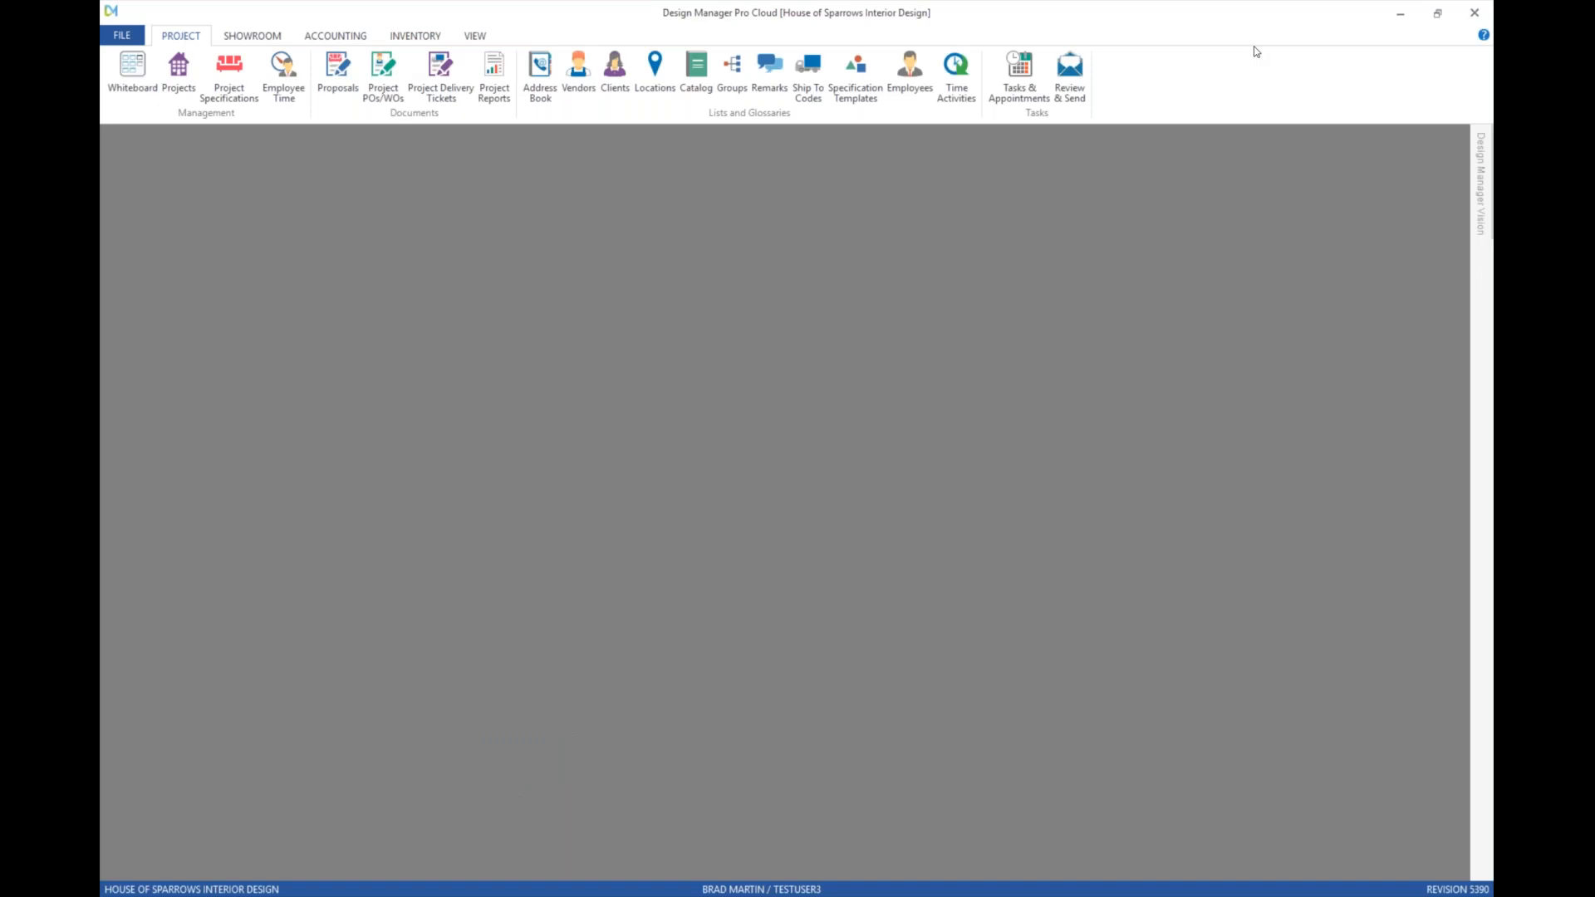
left_click(909, 74)
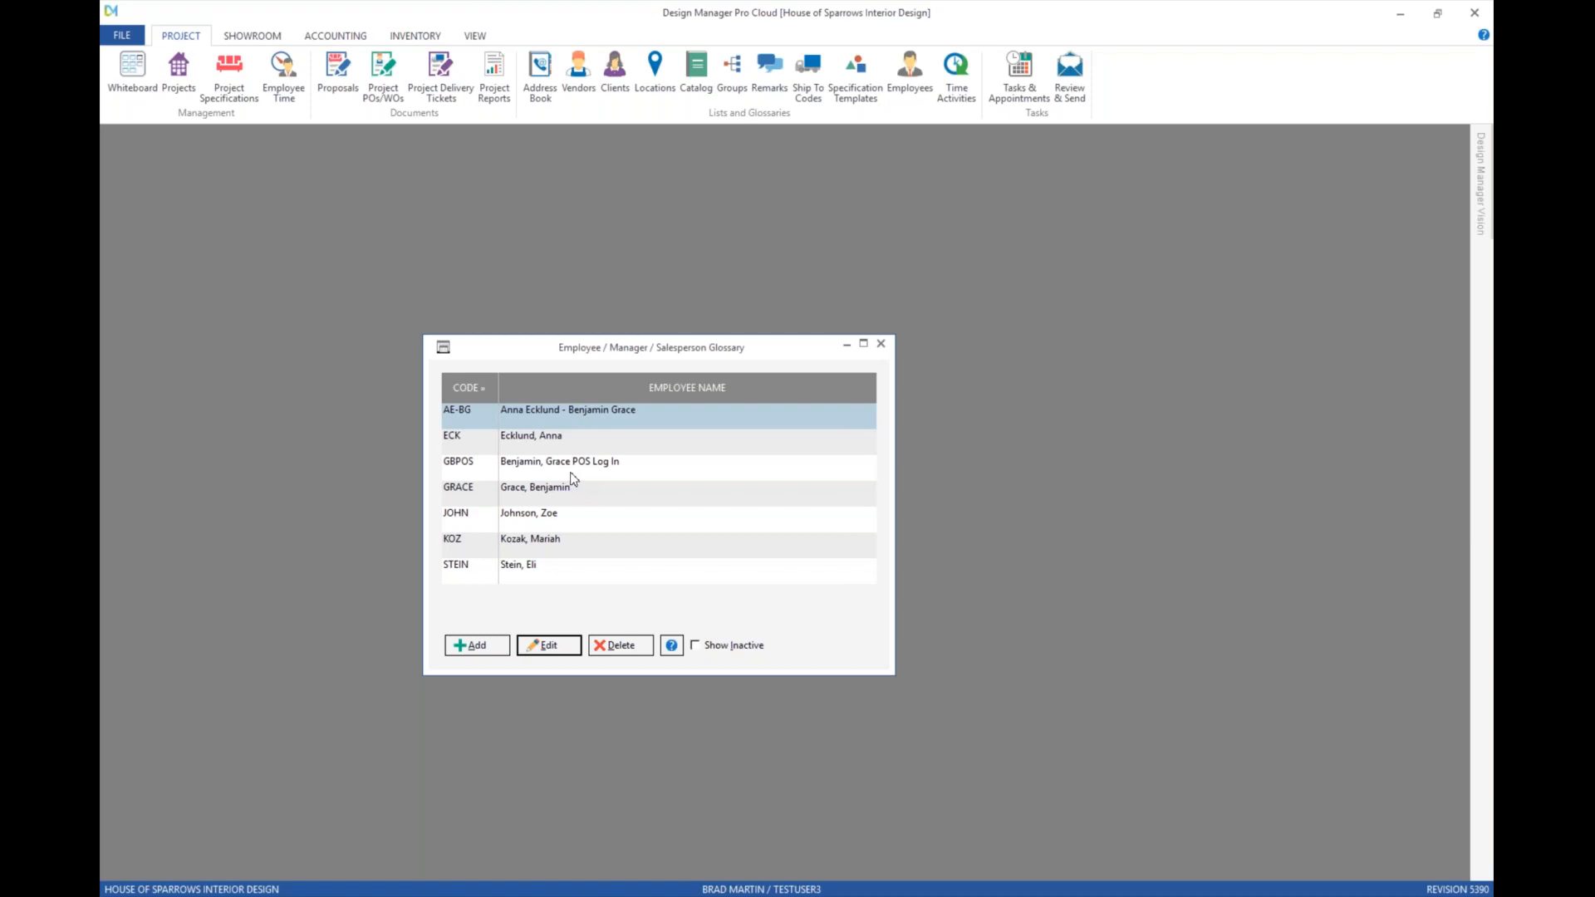
left_click(544, 497)
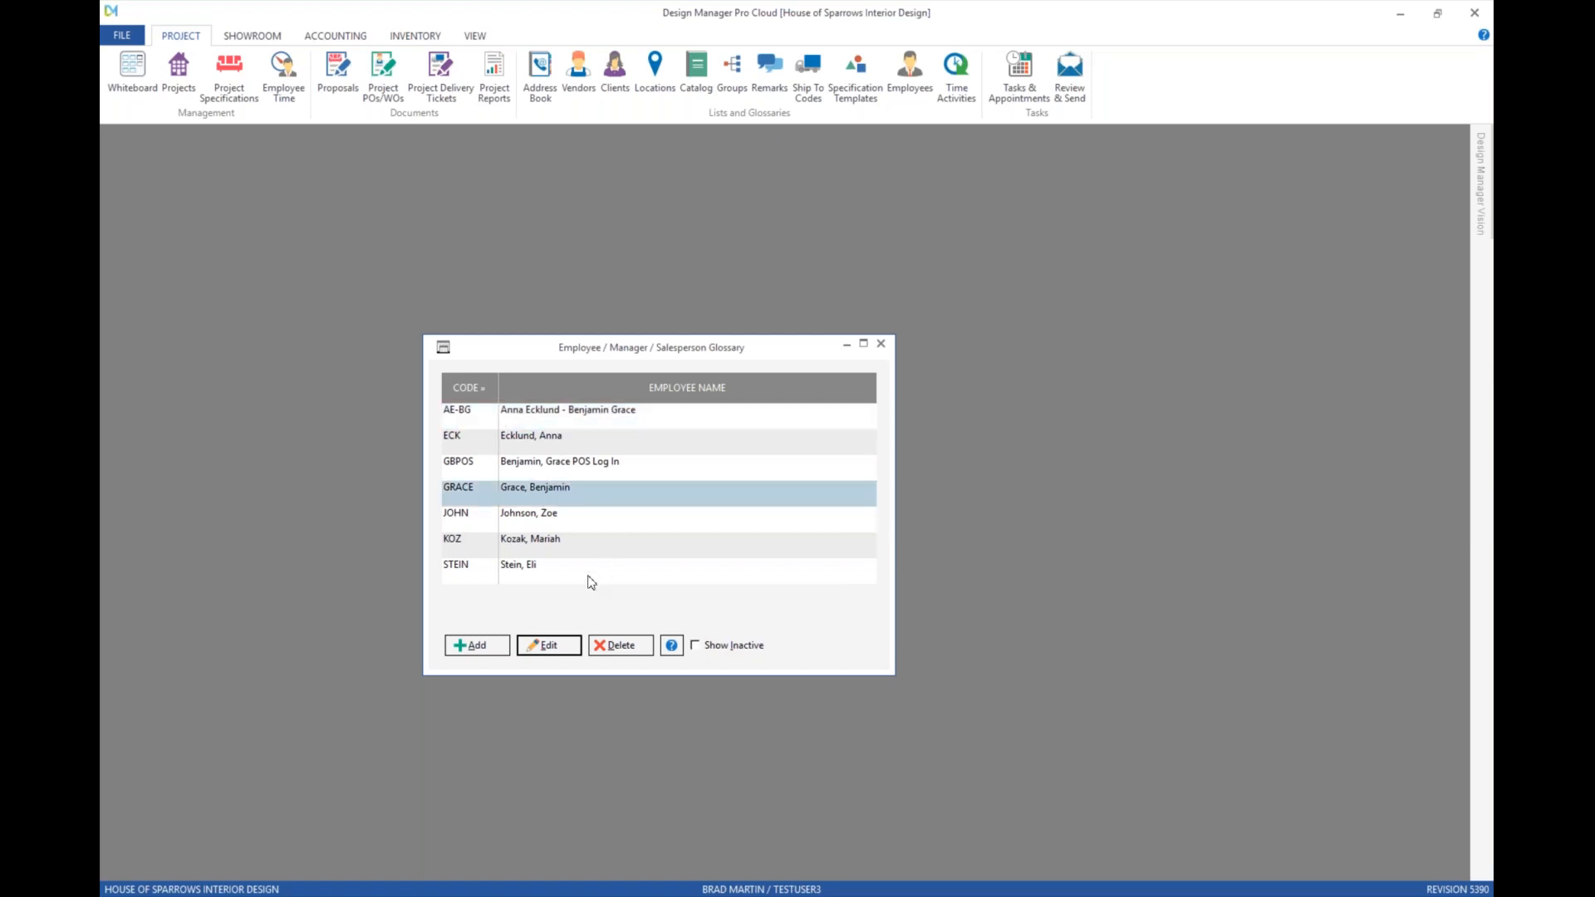
left_click(550, 646)
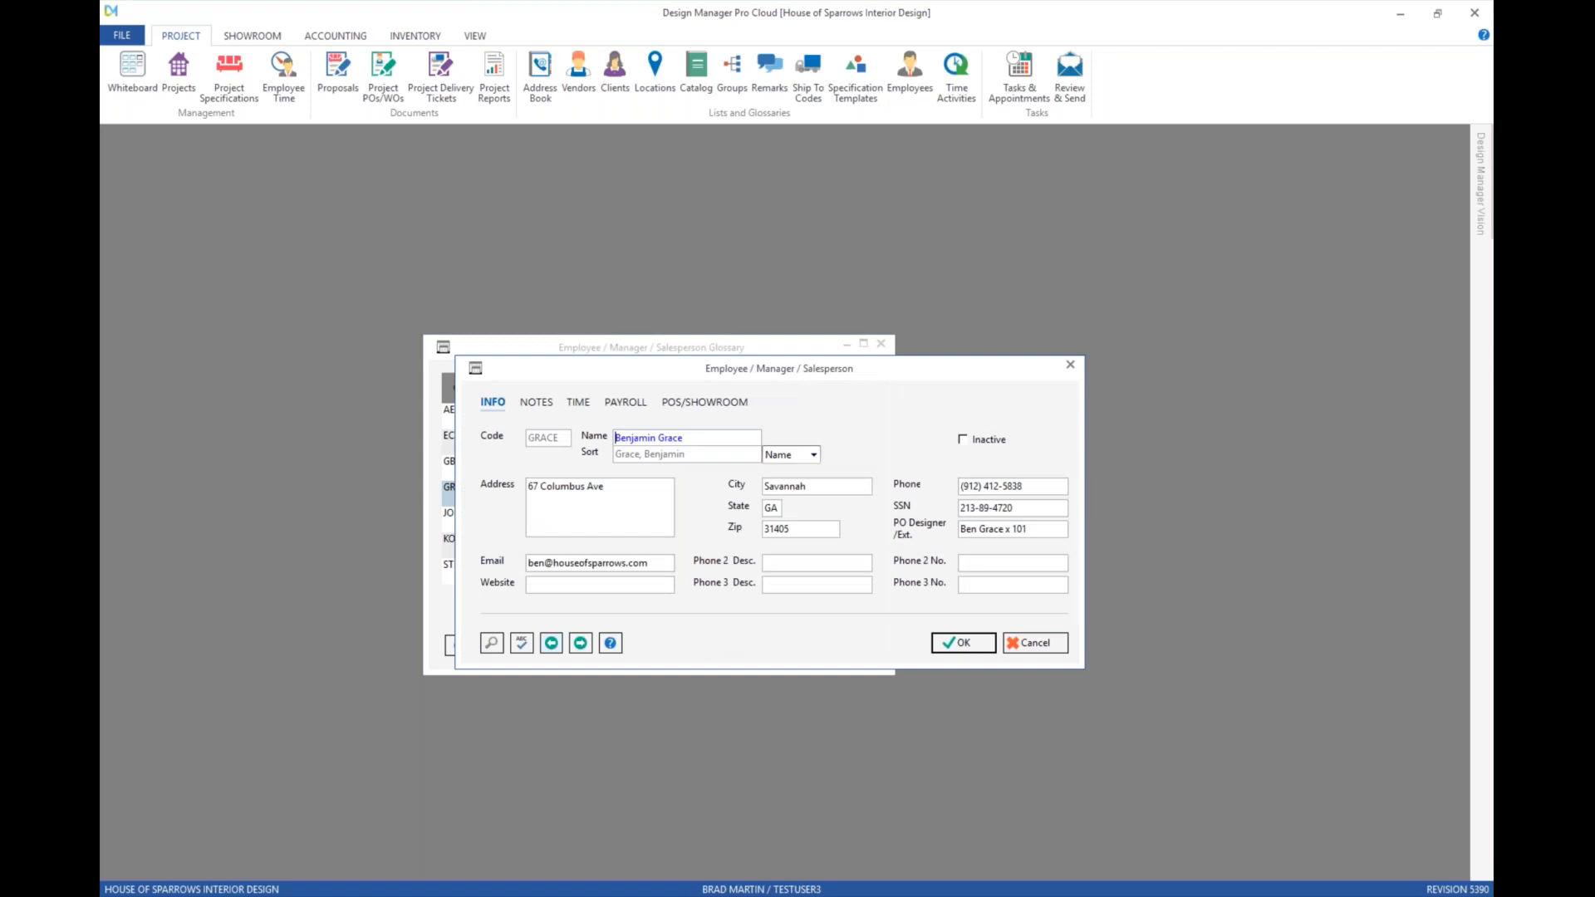
left_click(704, 407)
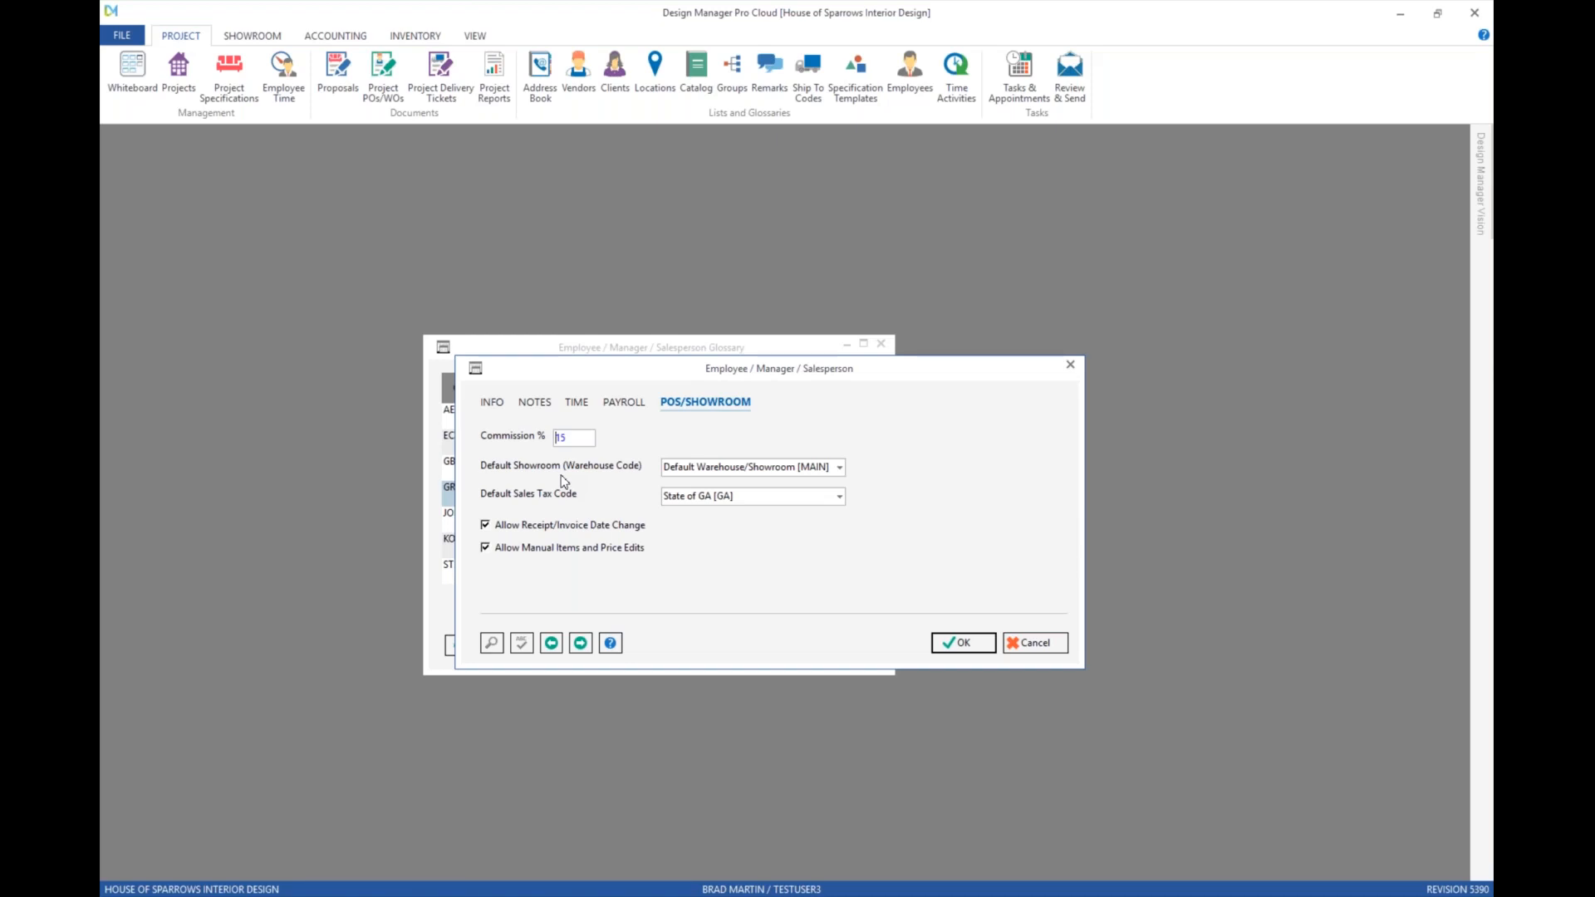
left_click(1048, 643)
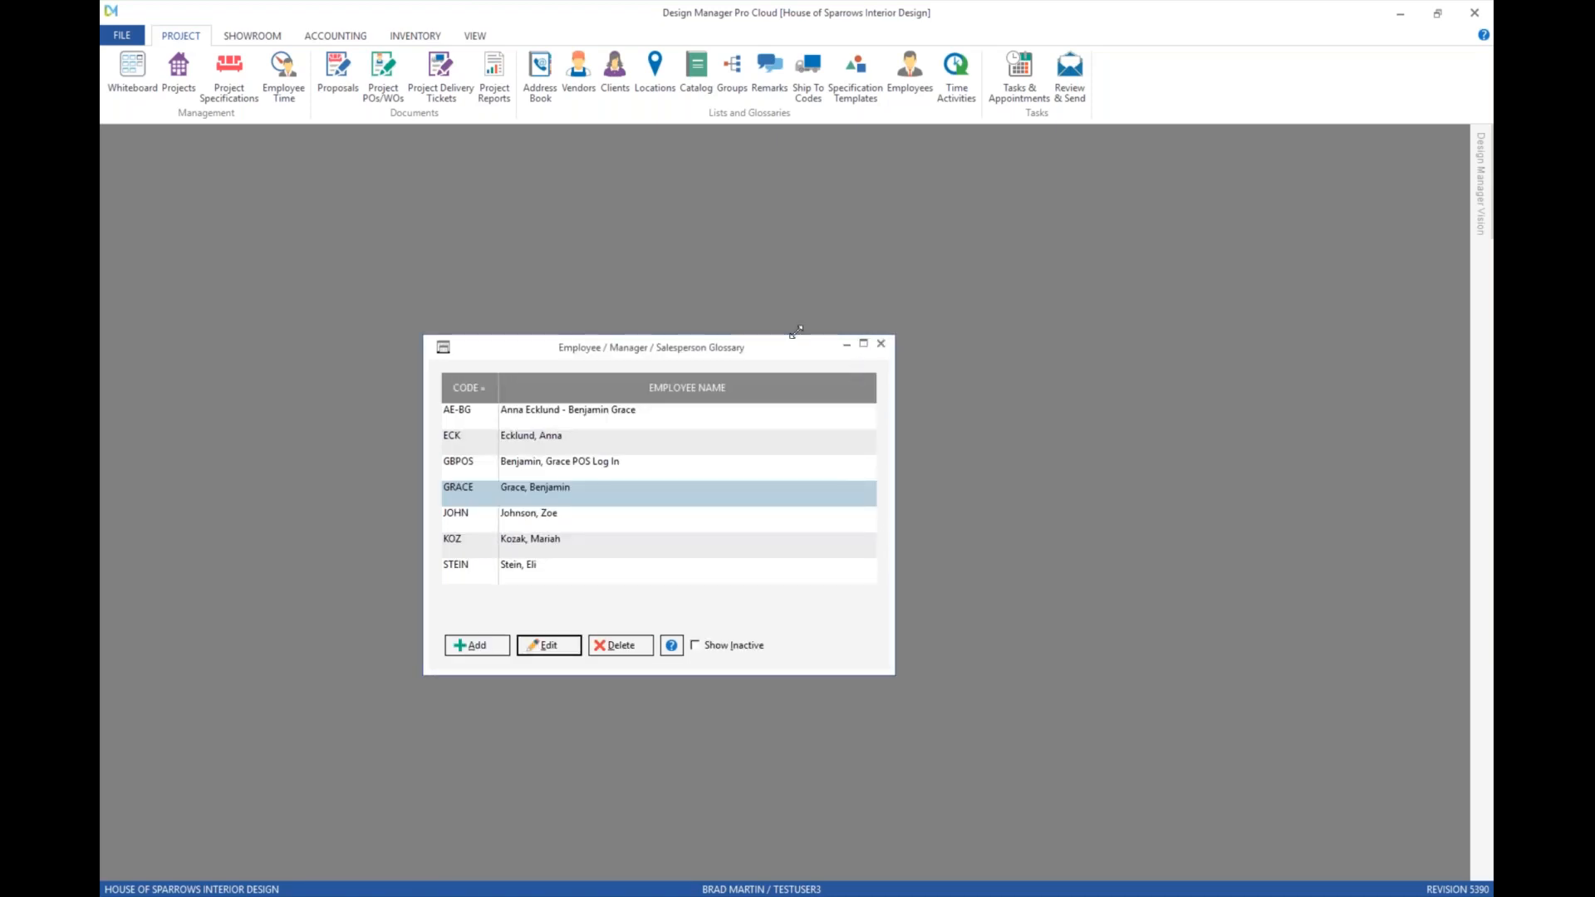
left_click(880, 343)
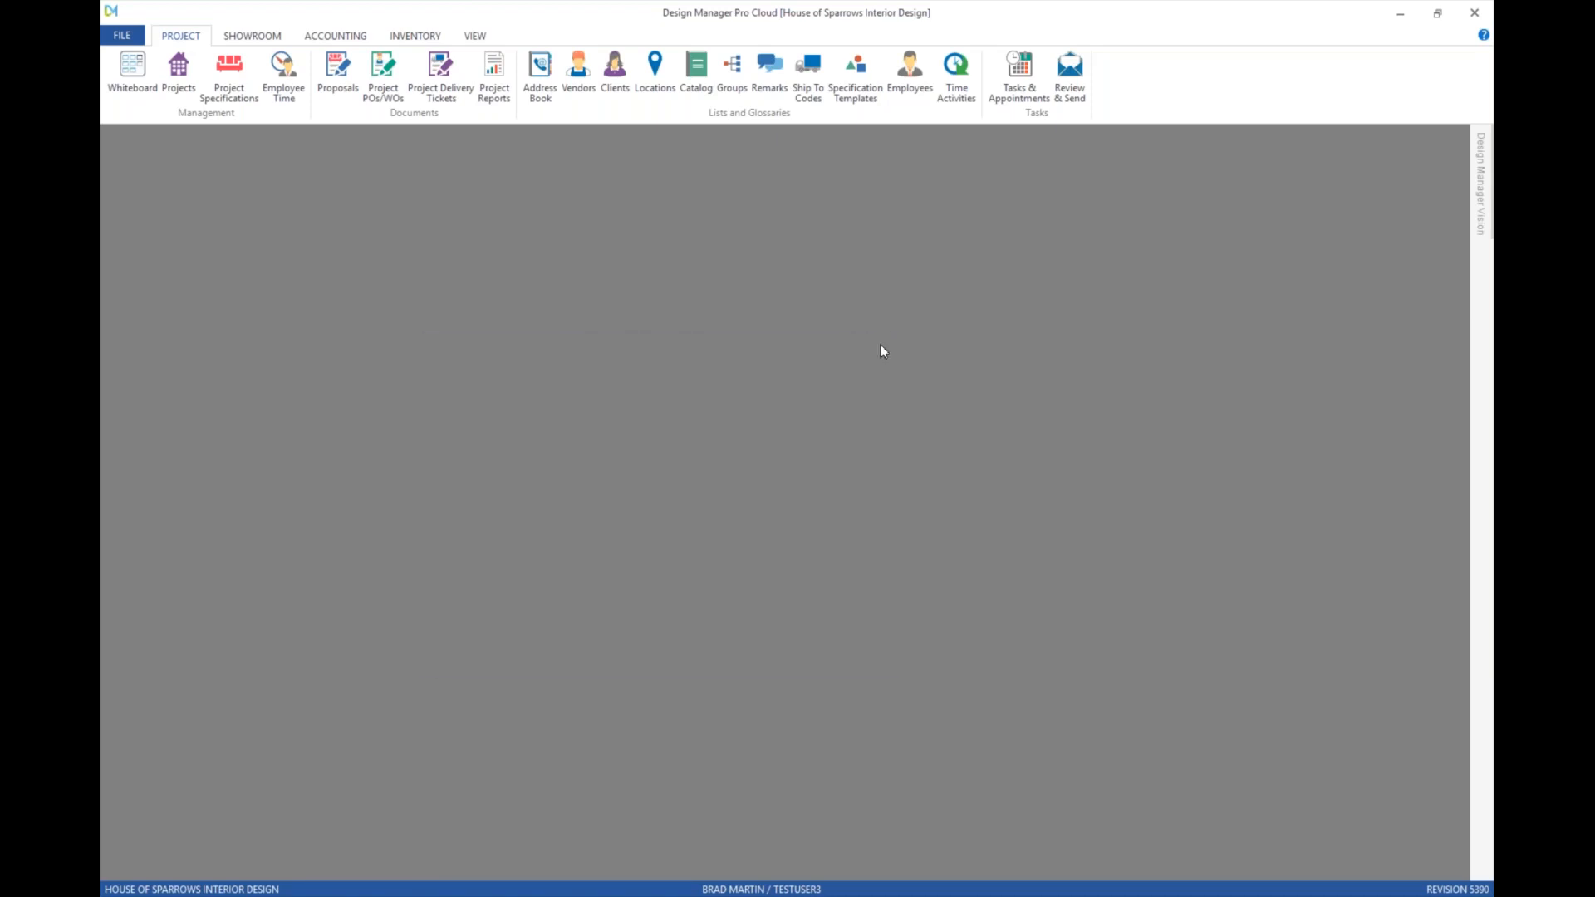
Step: Open the Timeless Town House project and check its assigned salesperson/manager
left_click(179, 68)
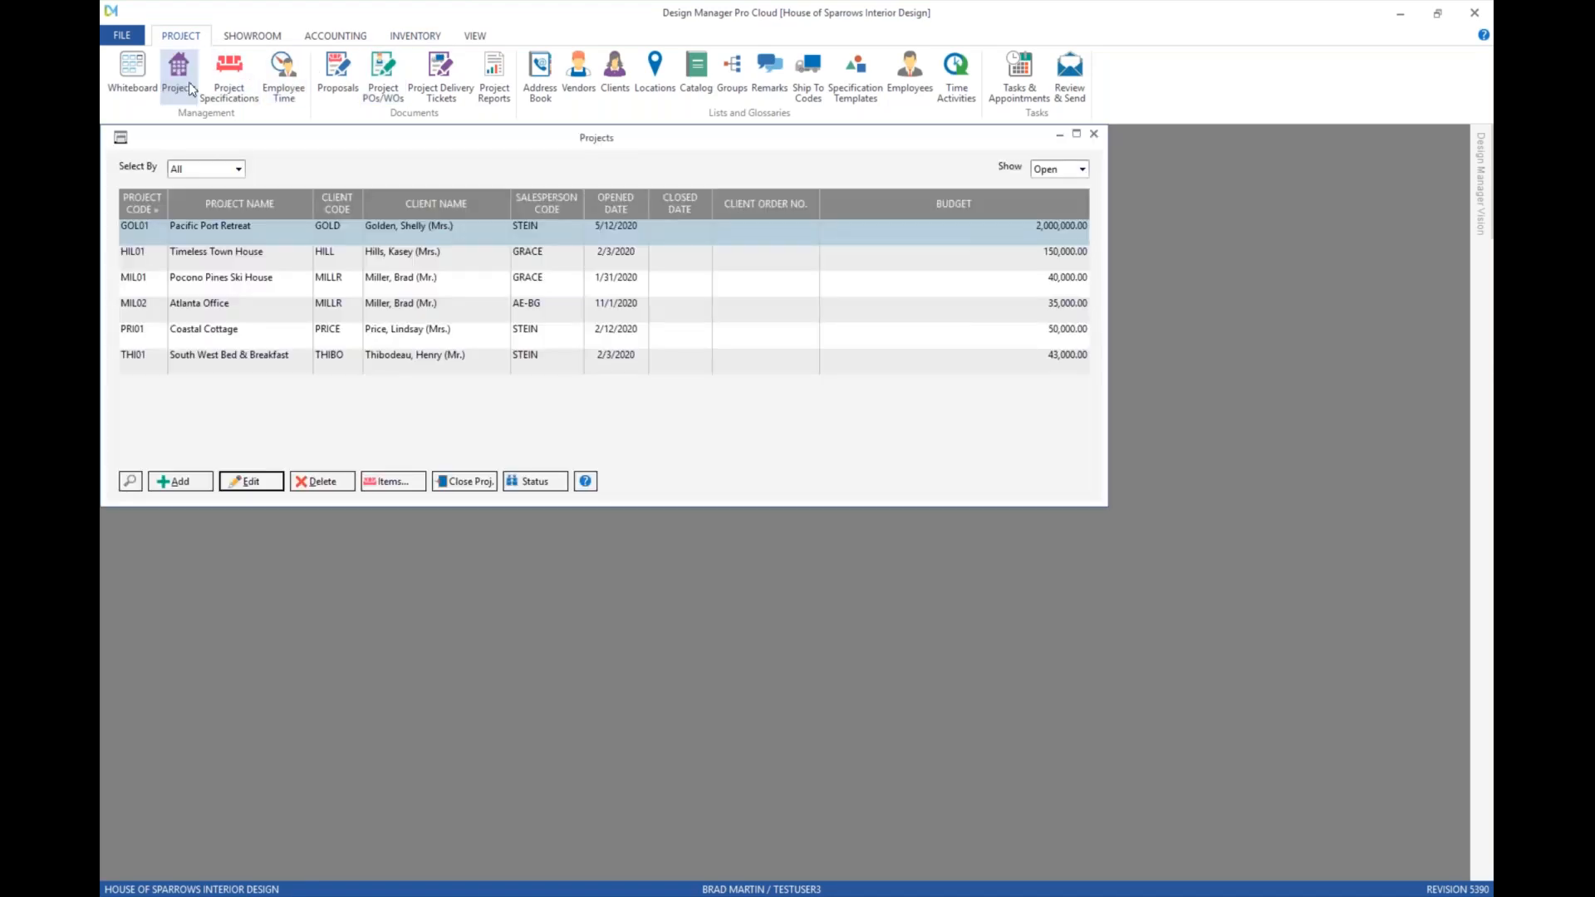
left_click(397, 264)
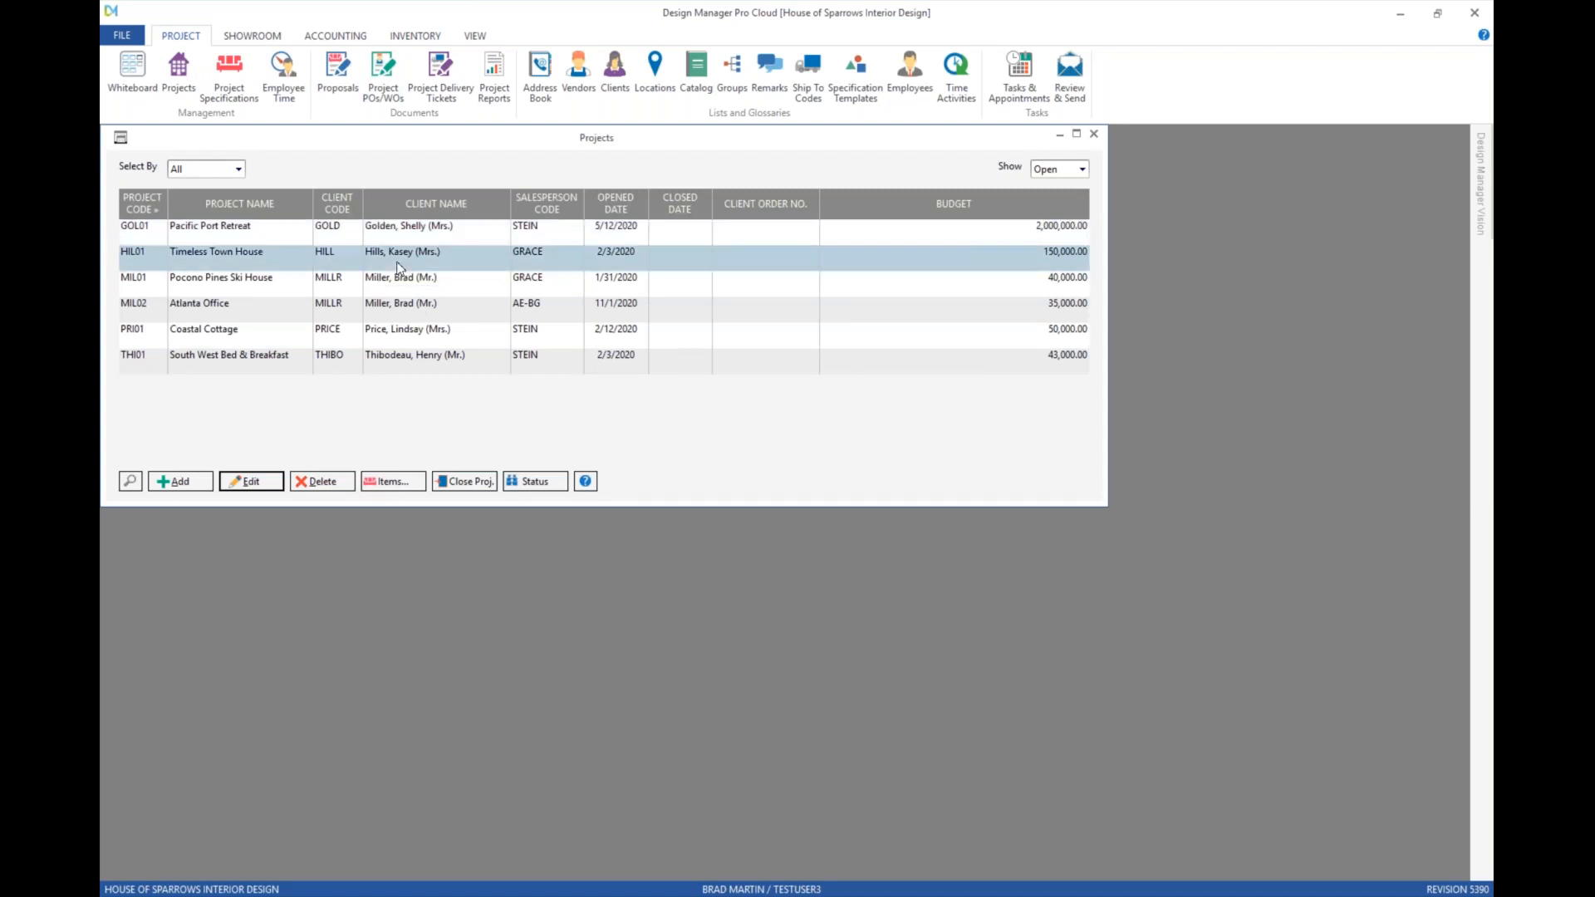
double_click(399, 268)
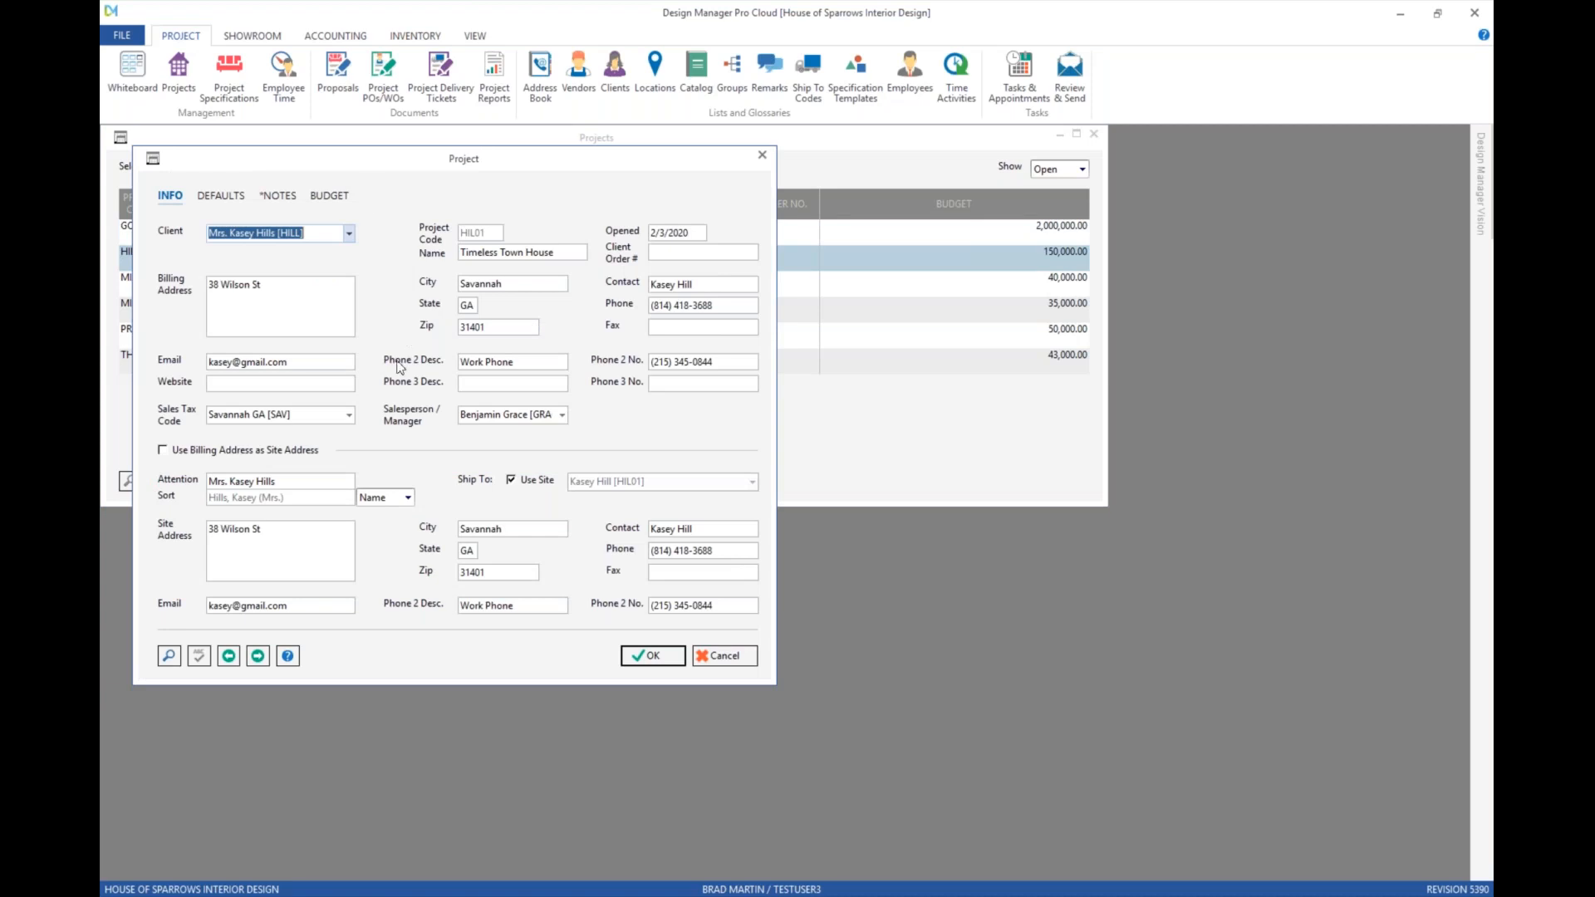
left_click(531, 417)
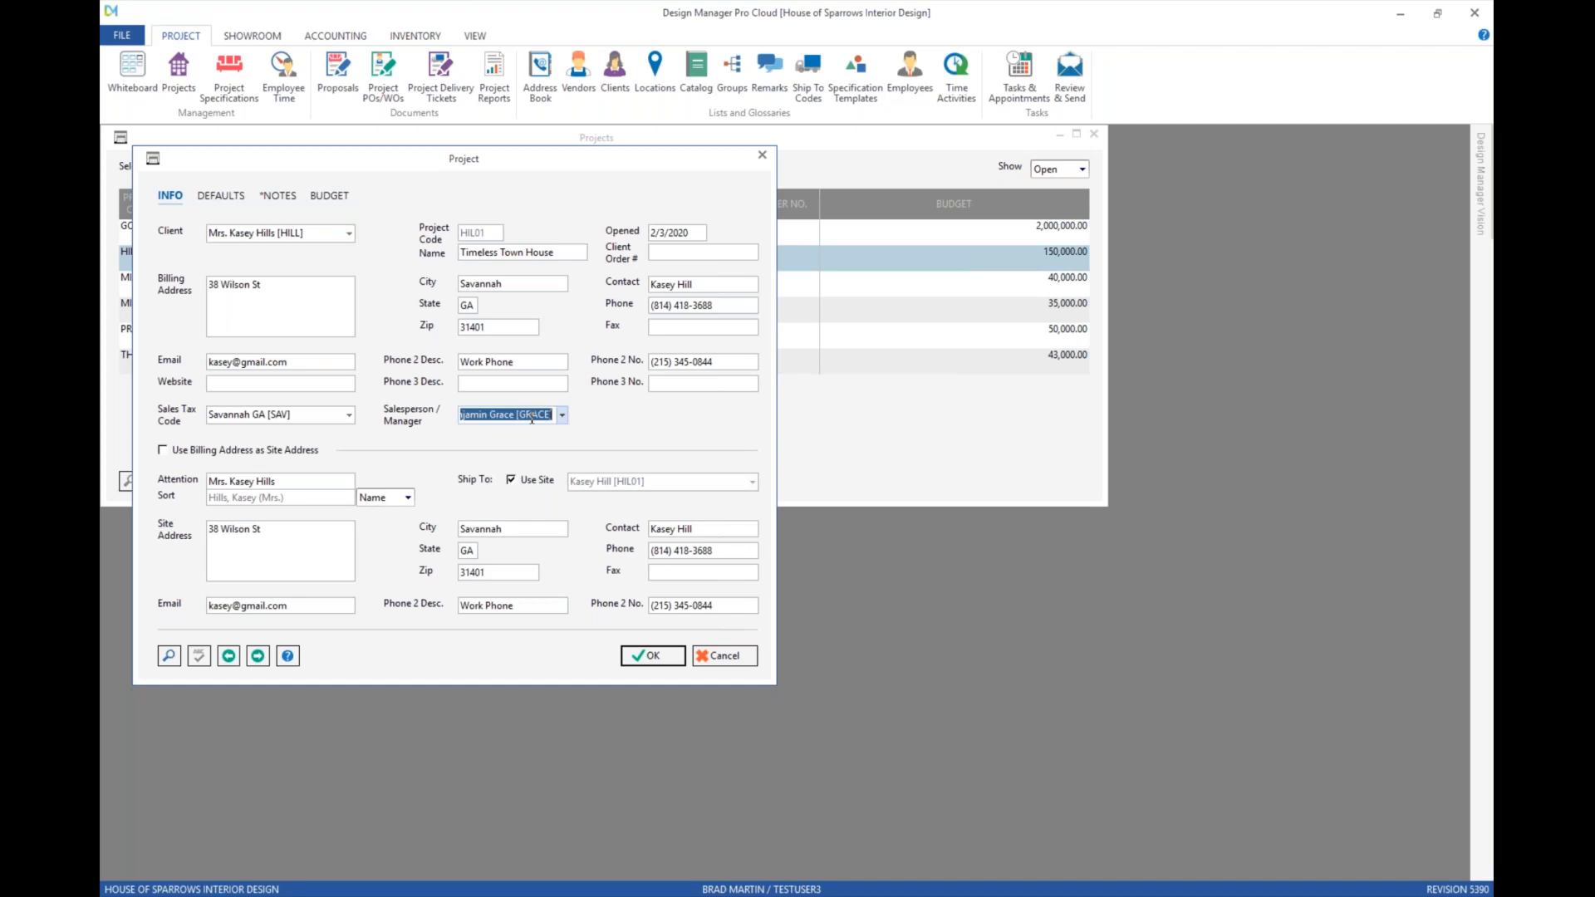
Step: Enable Require Manager in the company's general advanced options, and close the Timeless Town House project without editing it
left_click(125, 36)
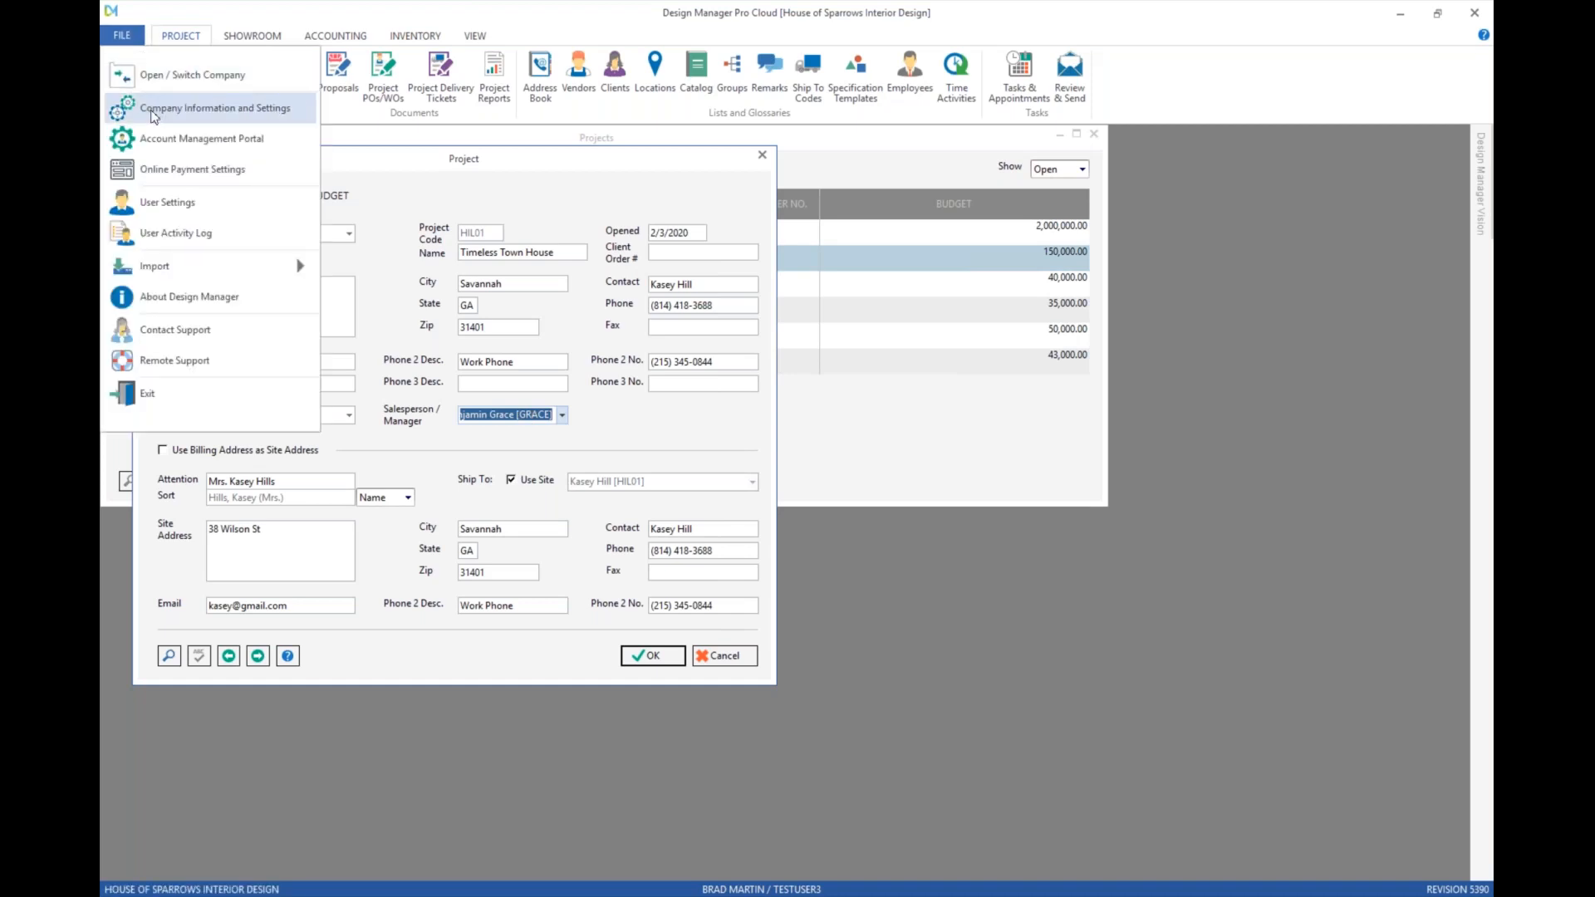
left_click(145, 108)
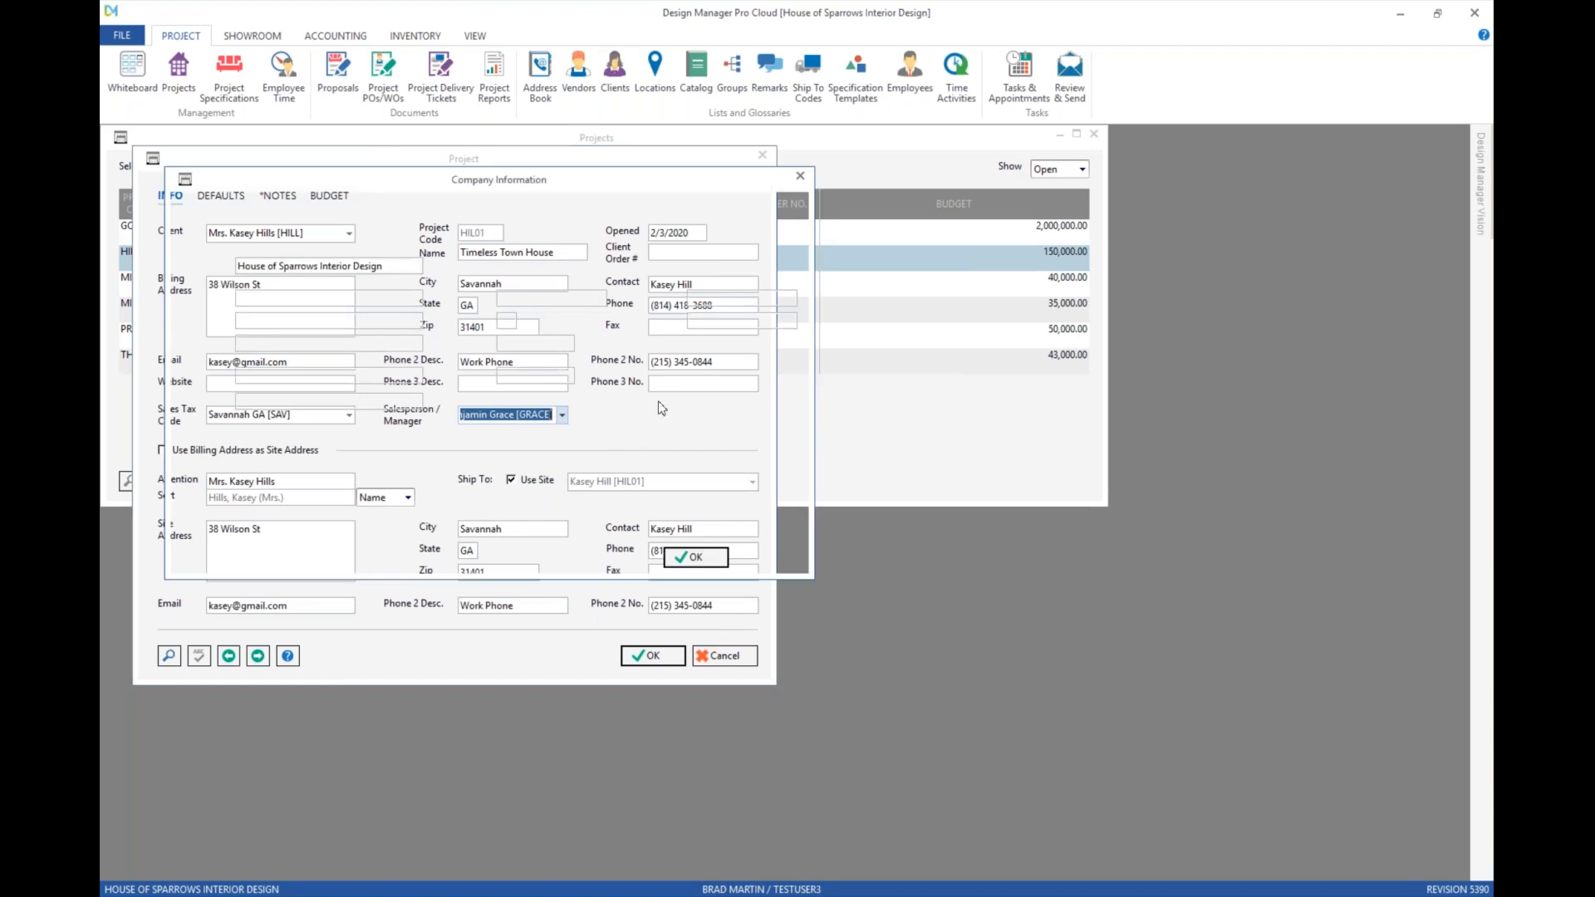
left_click(752, 401)
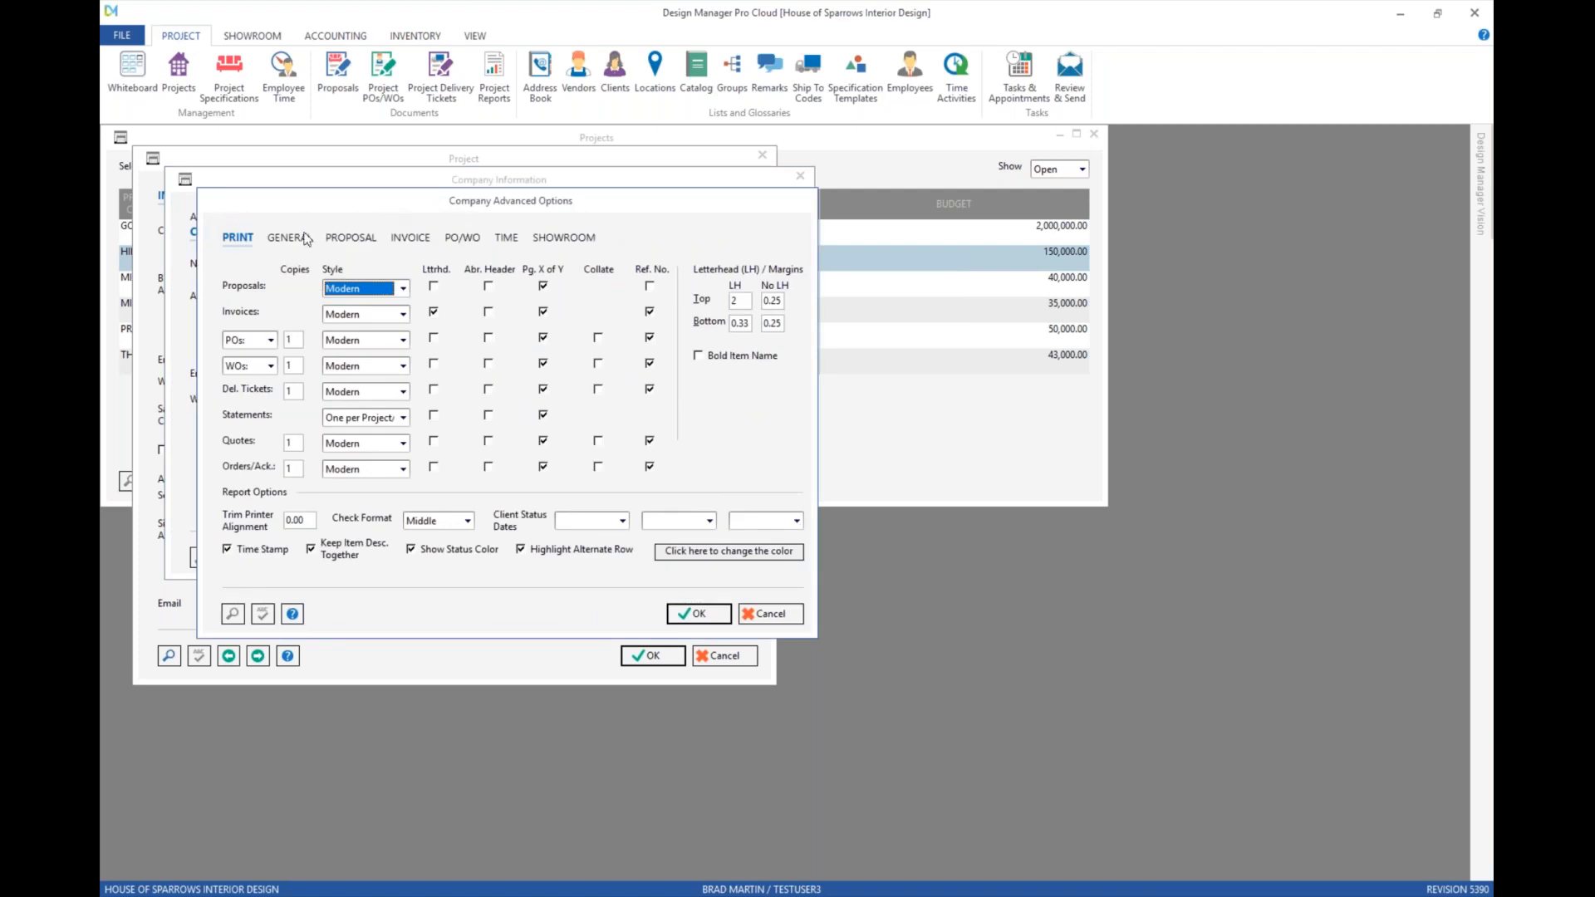
left_click(306, 239)
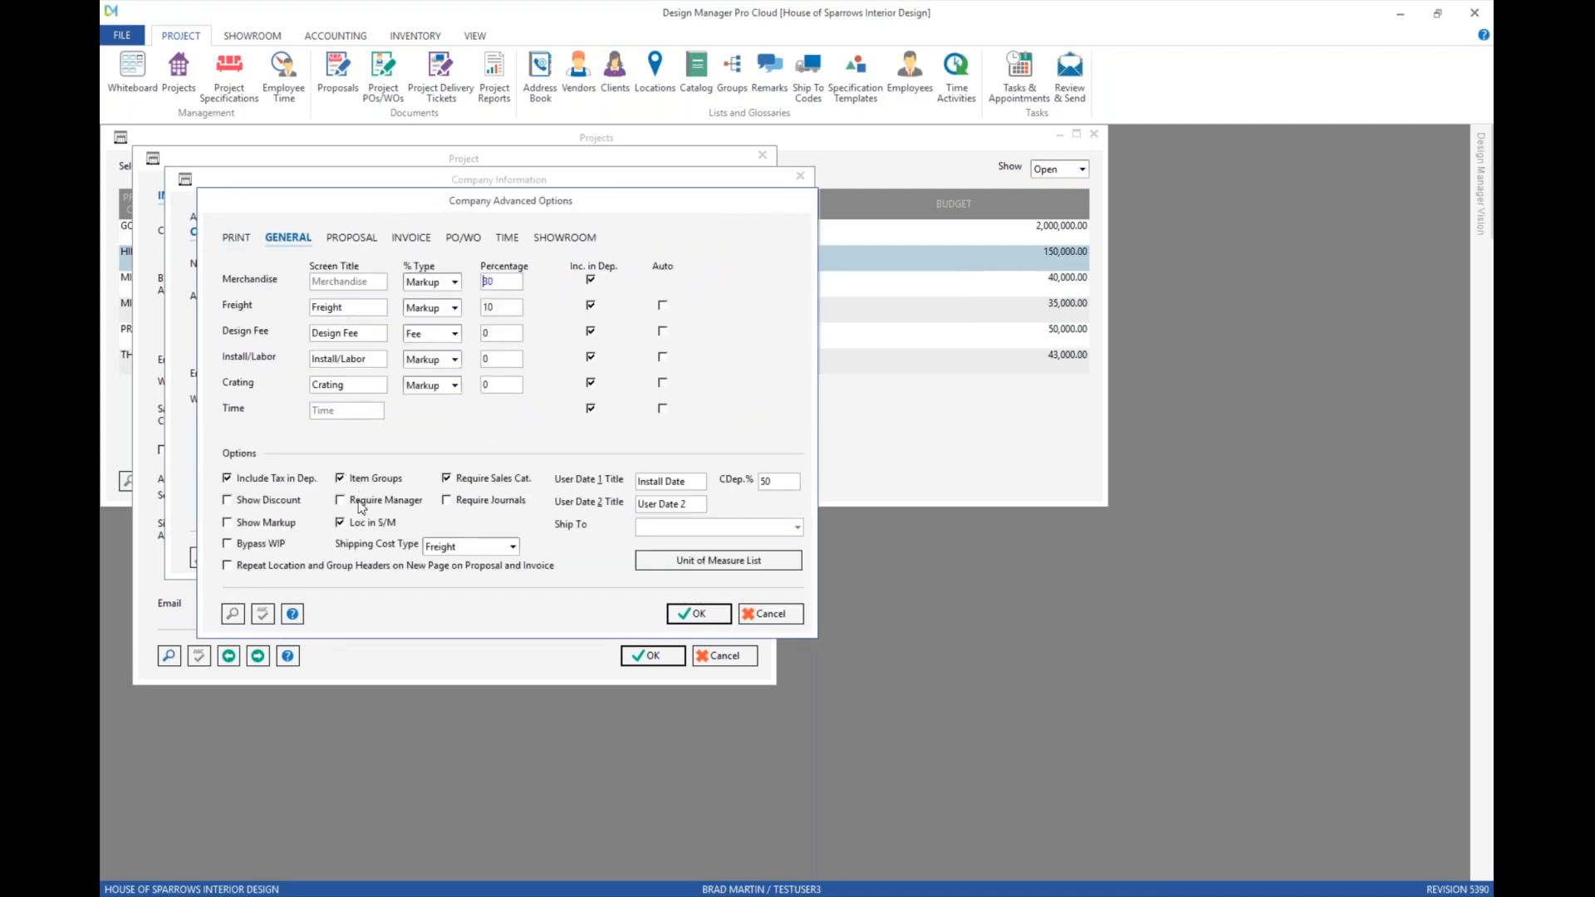
left_click(361, 501)
left_click(715, 615)
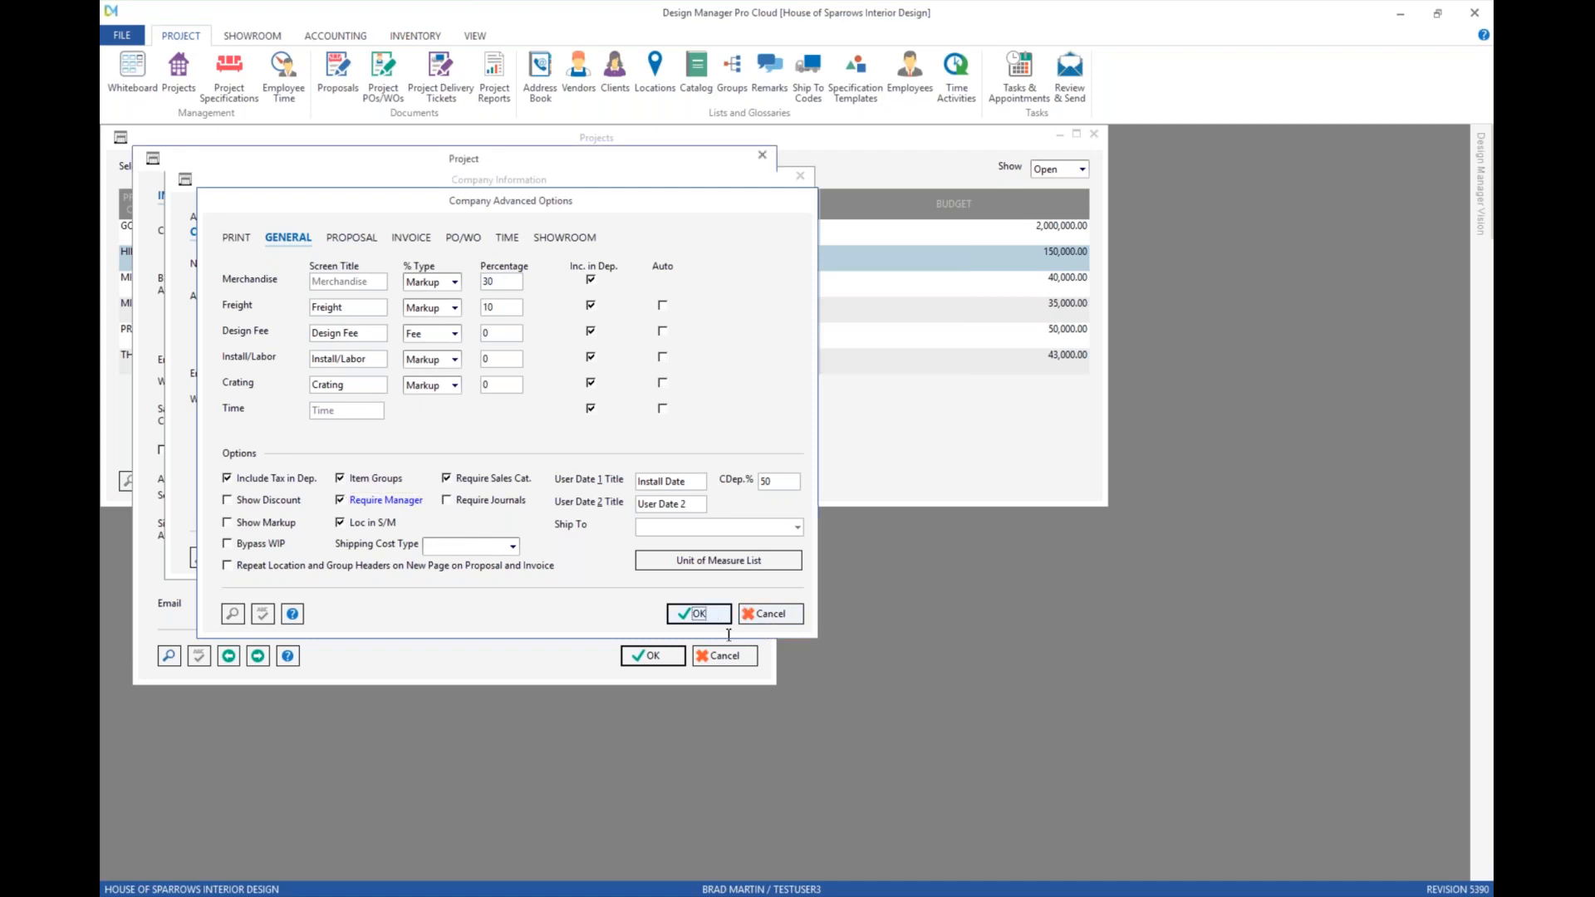
left_click(694, 560)
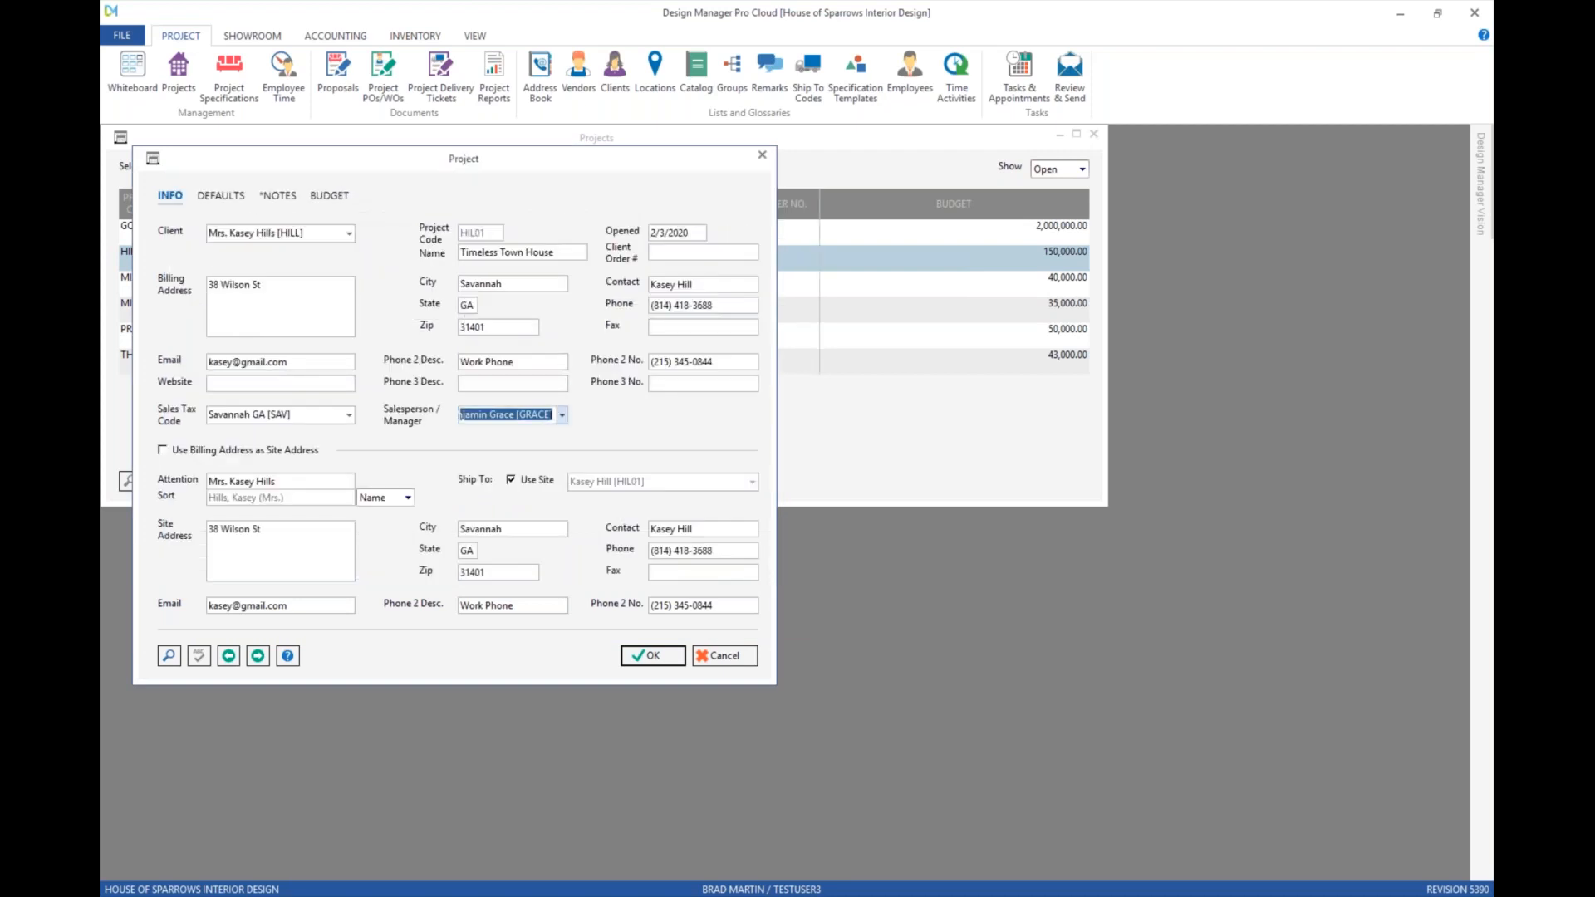
left_click(730, 656)
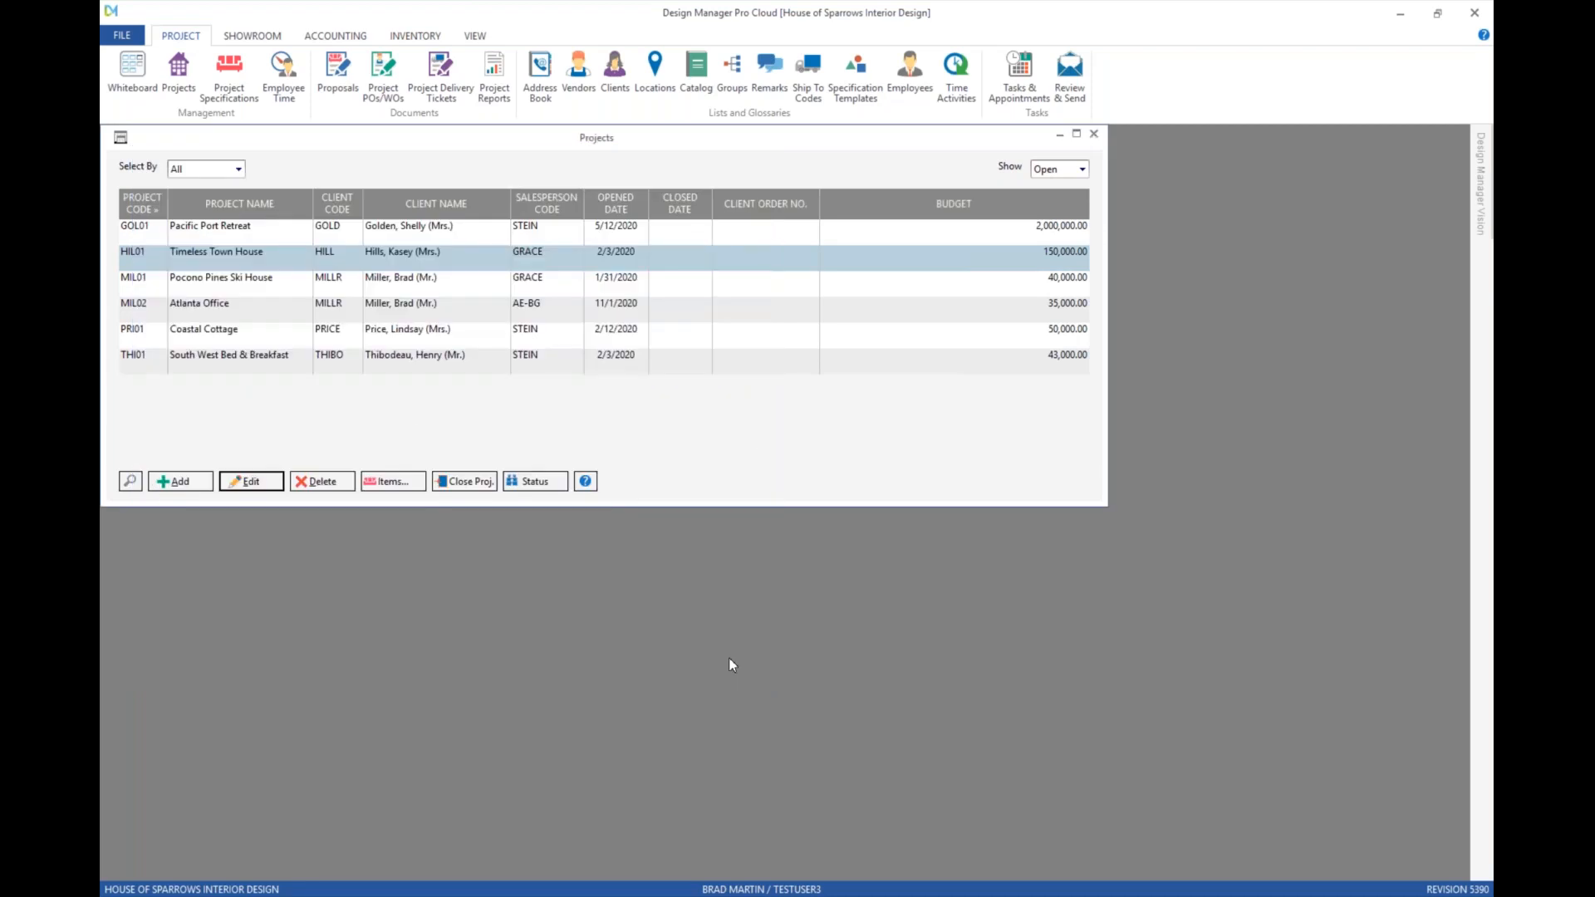
Step: Start a new client invoice for the Timeless Town House project
left_click(336, 37)
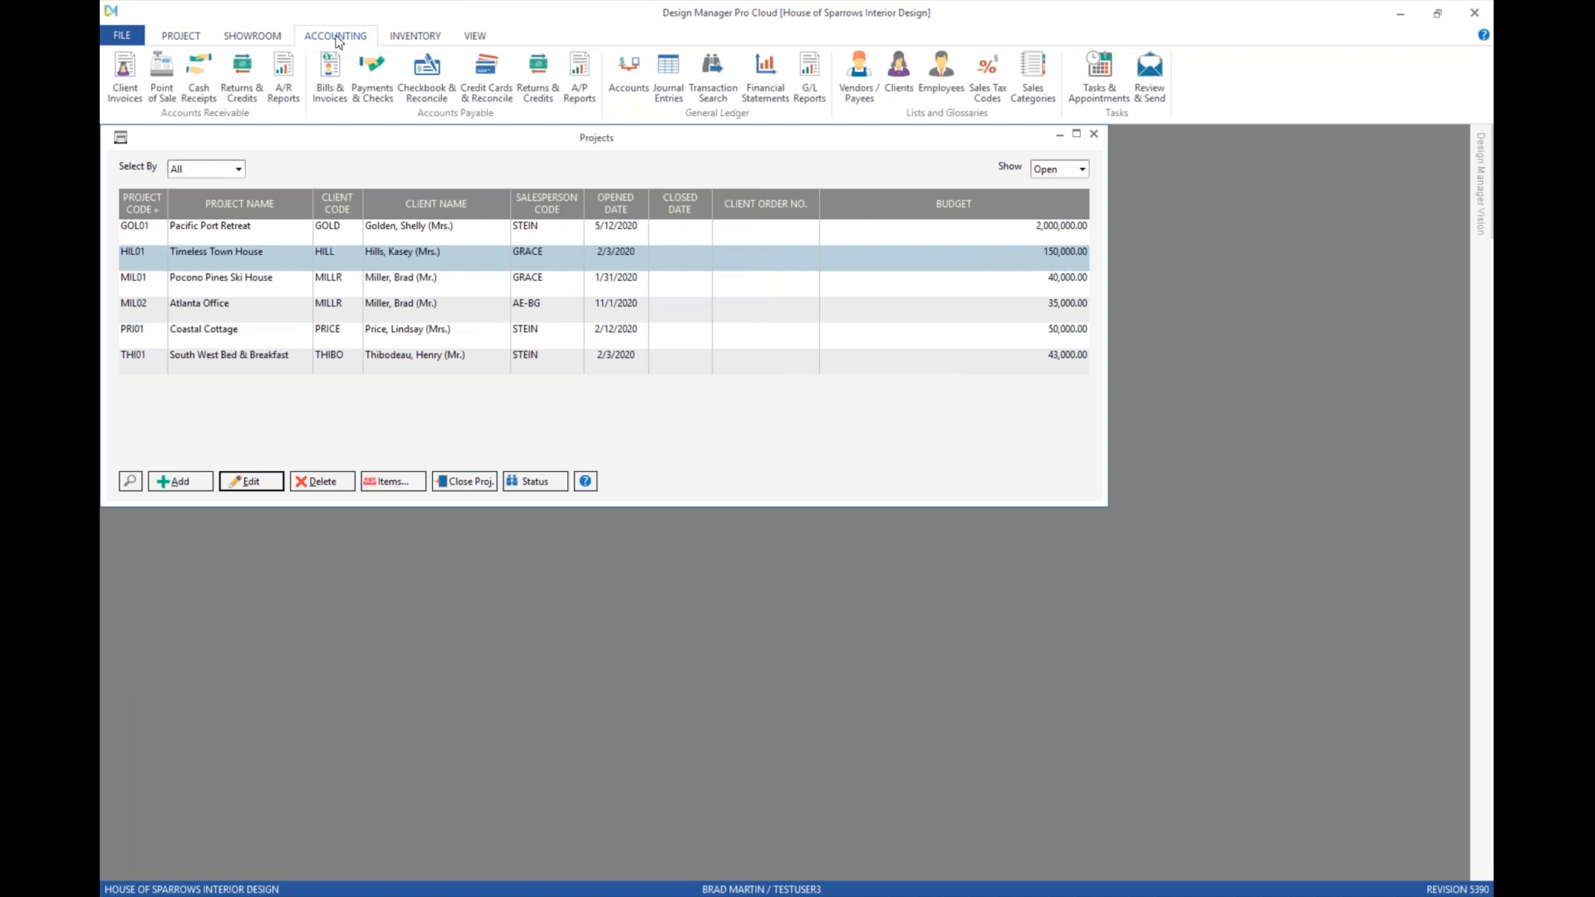
left_click(132, 72)
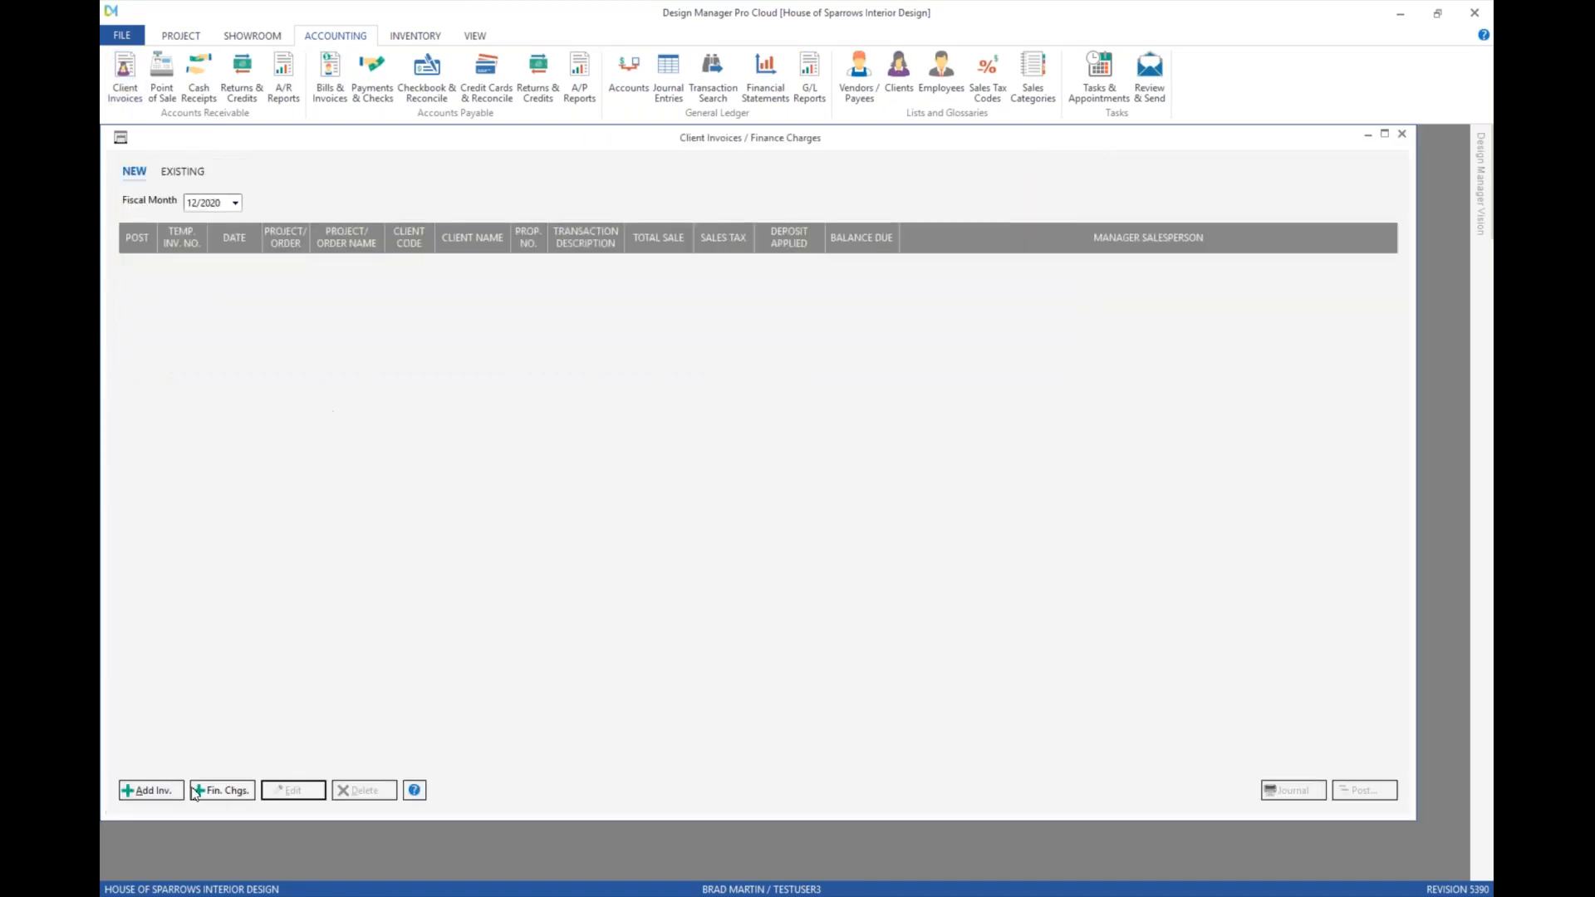
left_click(143, 790)
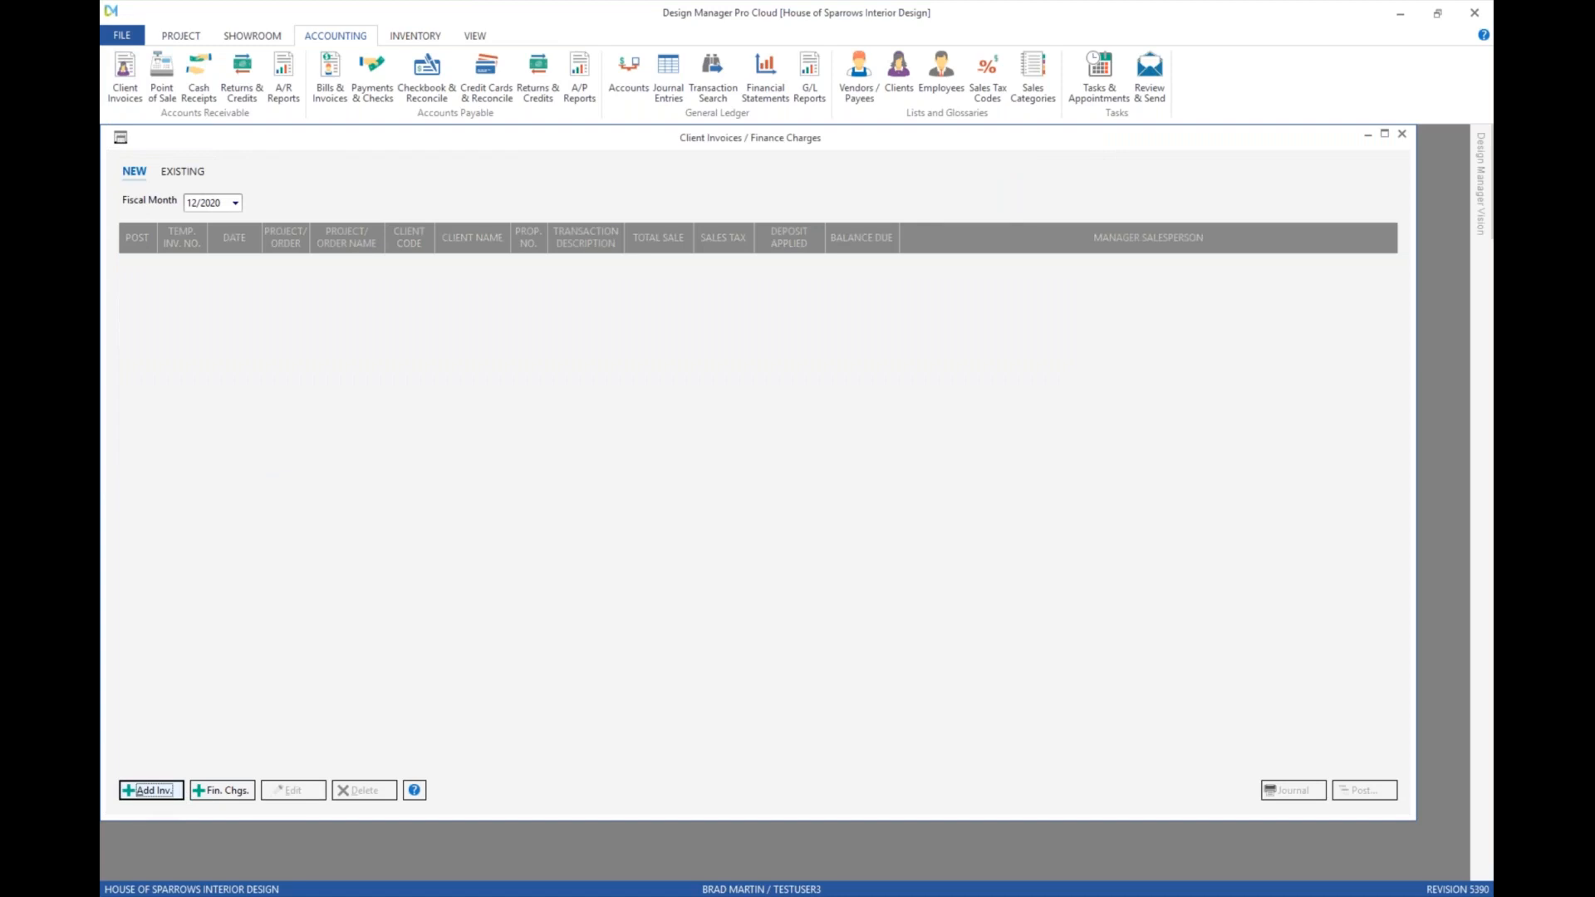
type("tim")
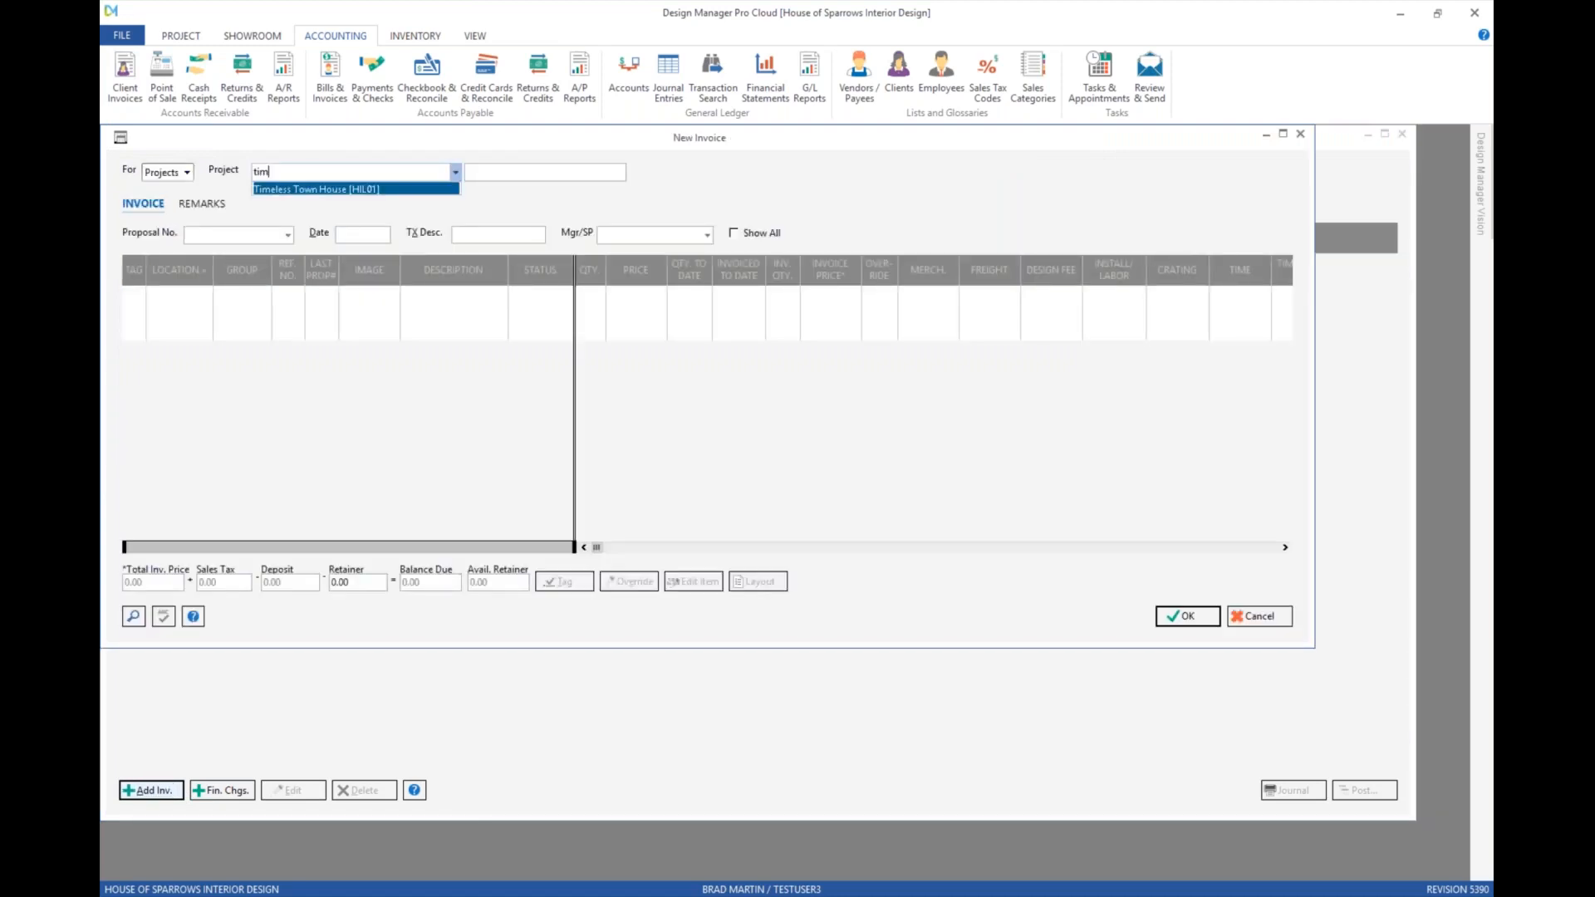
key("Return")
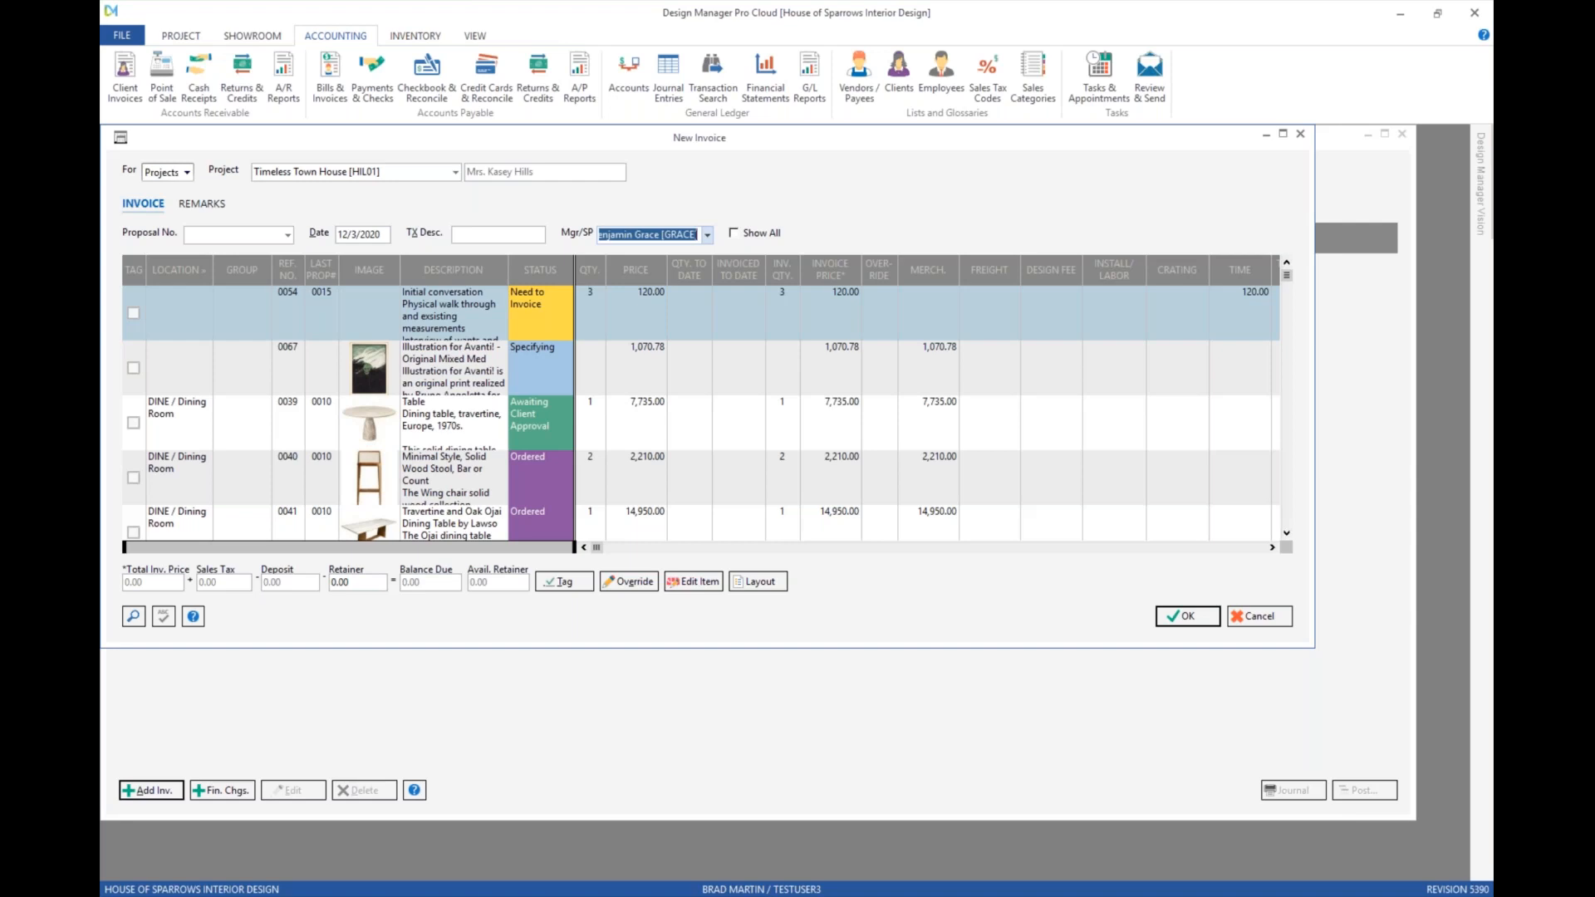
Step: Change the new invoice's manager/salesperson to the last employee in the glossary, and discard the invoice
type("st")
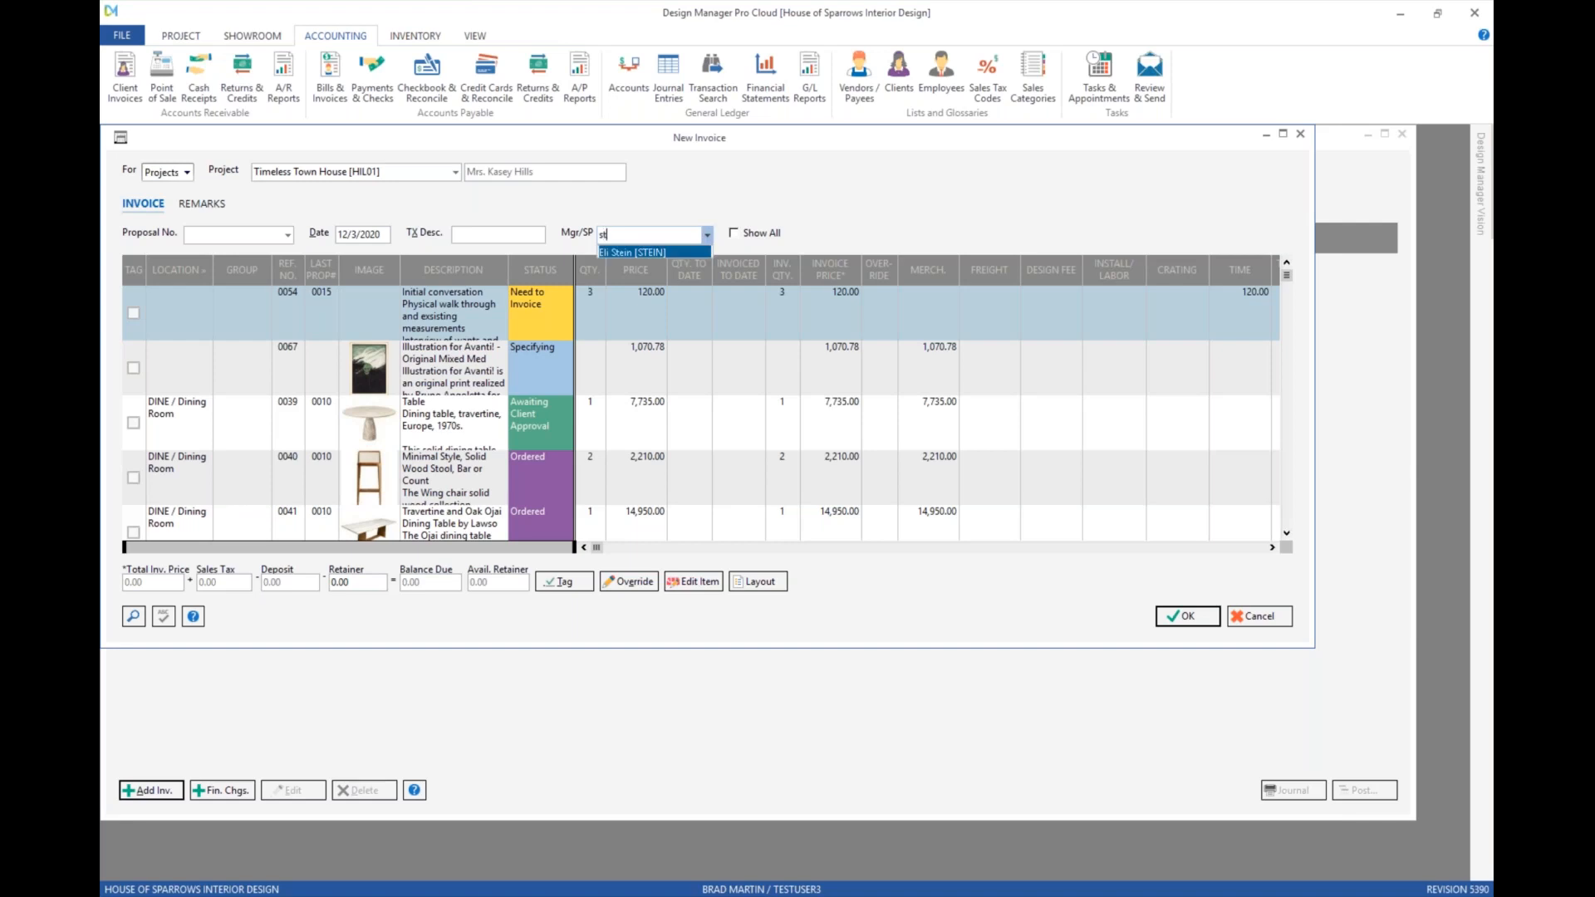
key("Return")
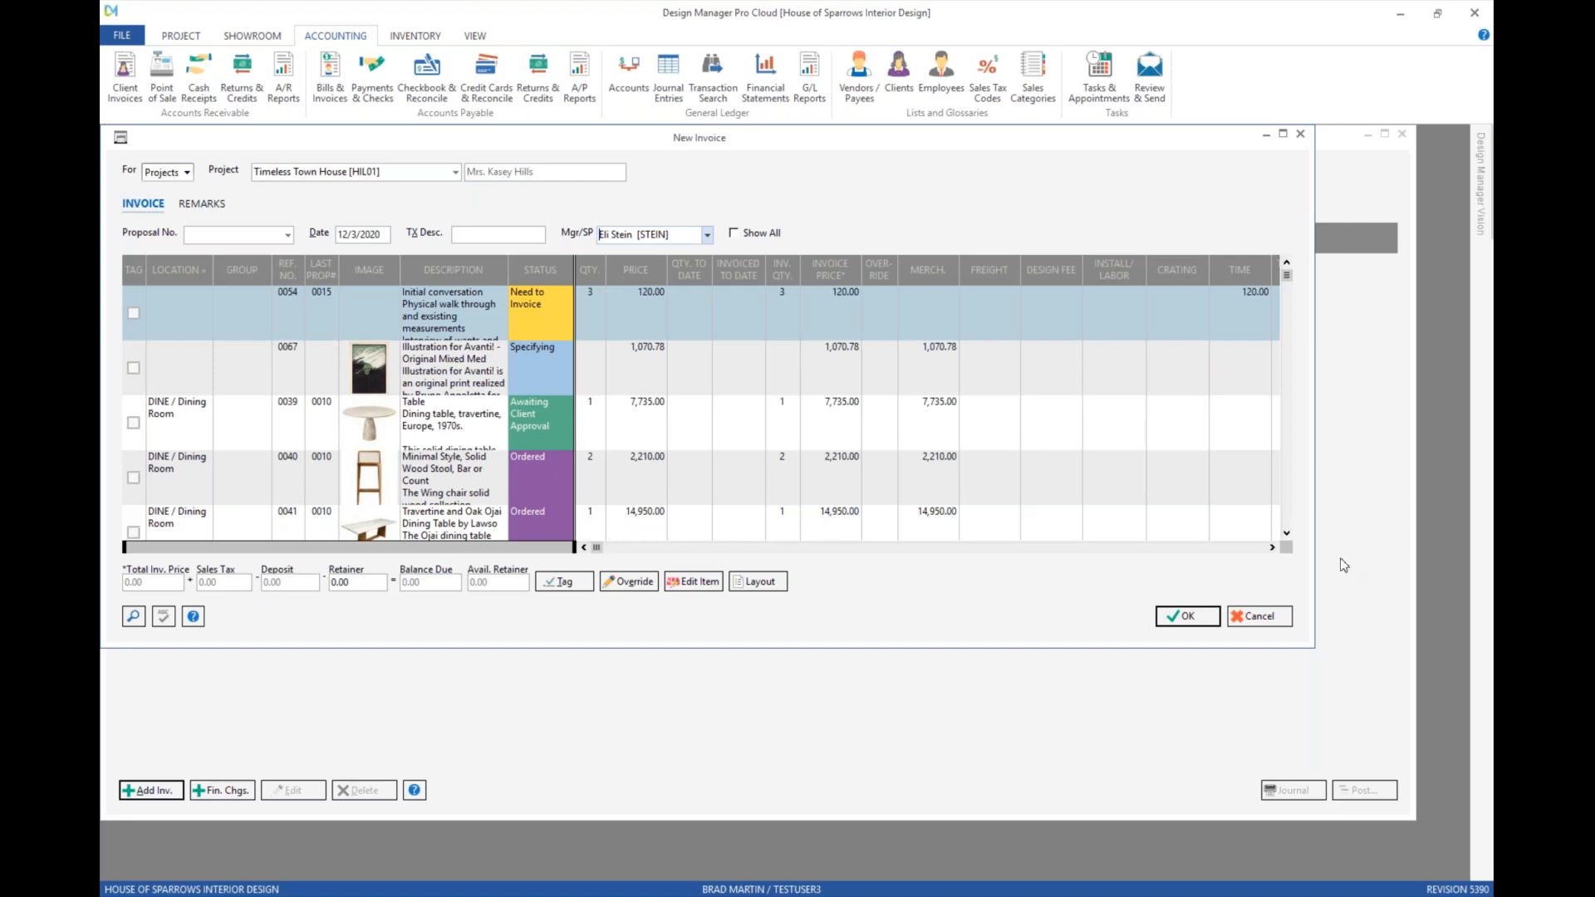
left_click(1273, 620)
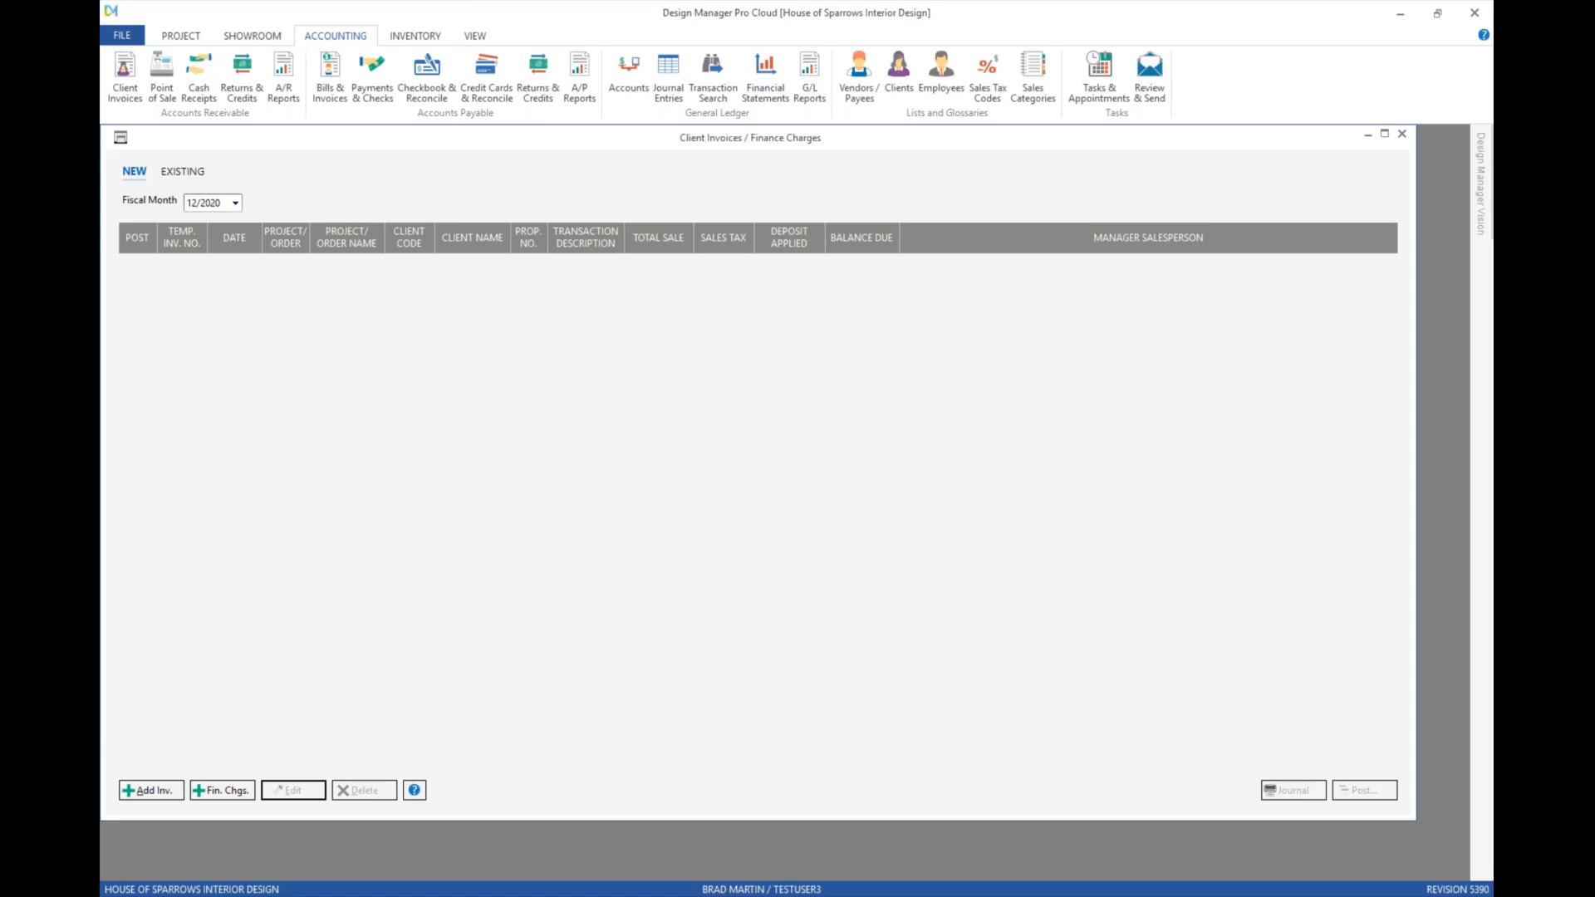
left_click(1402, 133)
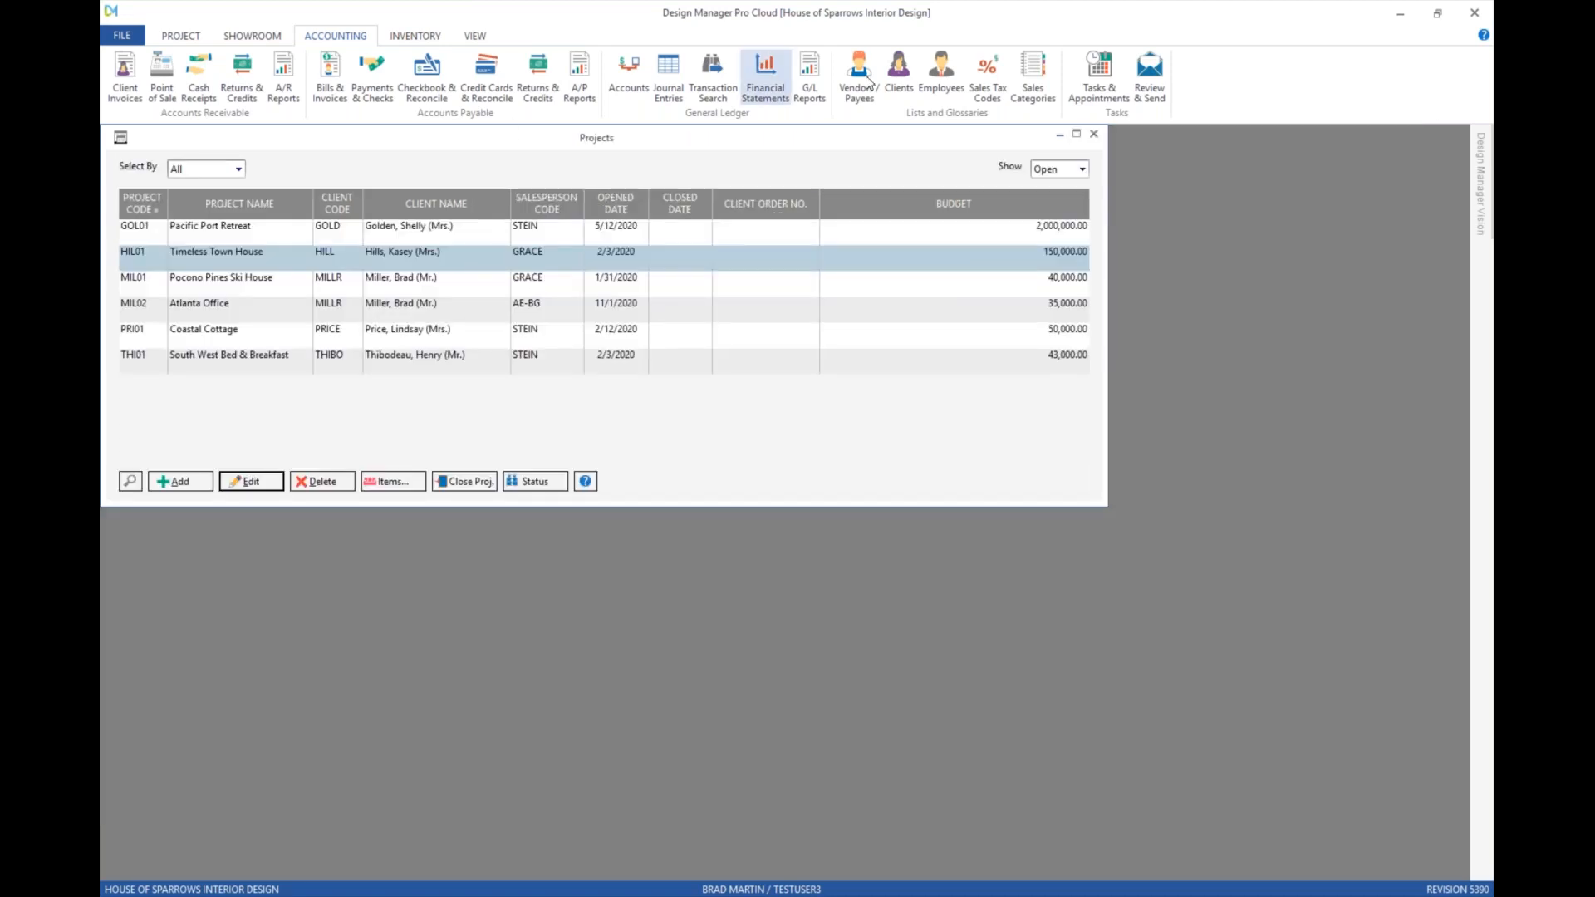
Step: Open the combined AE-BG employee record in the employee glossary to check it, and close the record, glossary and project list unchanged
left_click(944, 83)
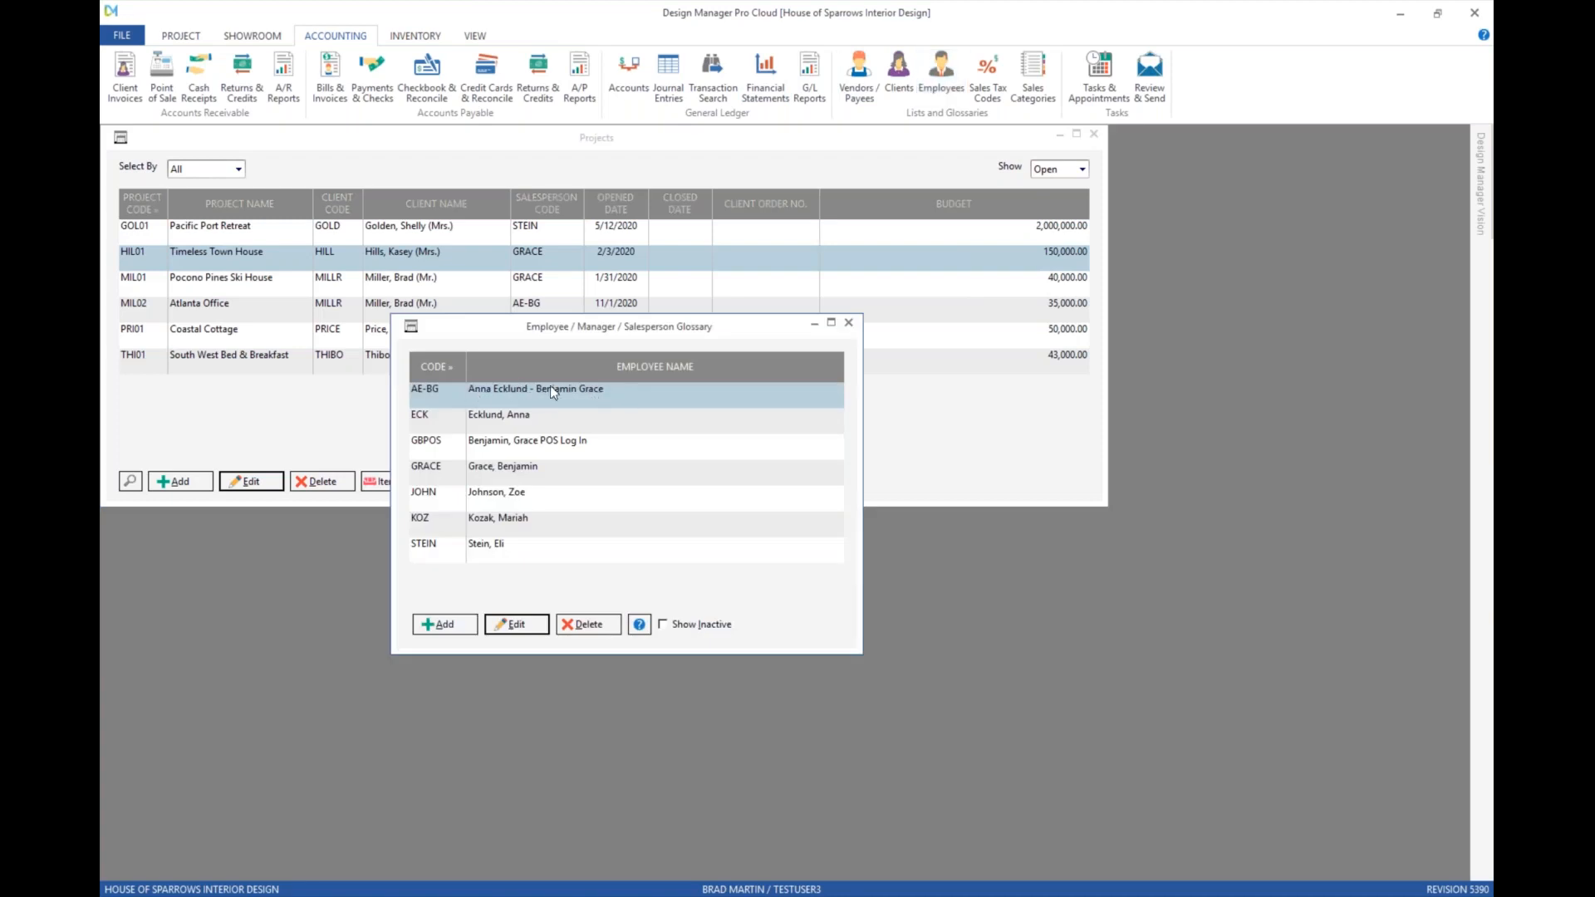
double_click(634, 406)
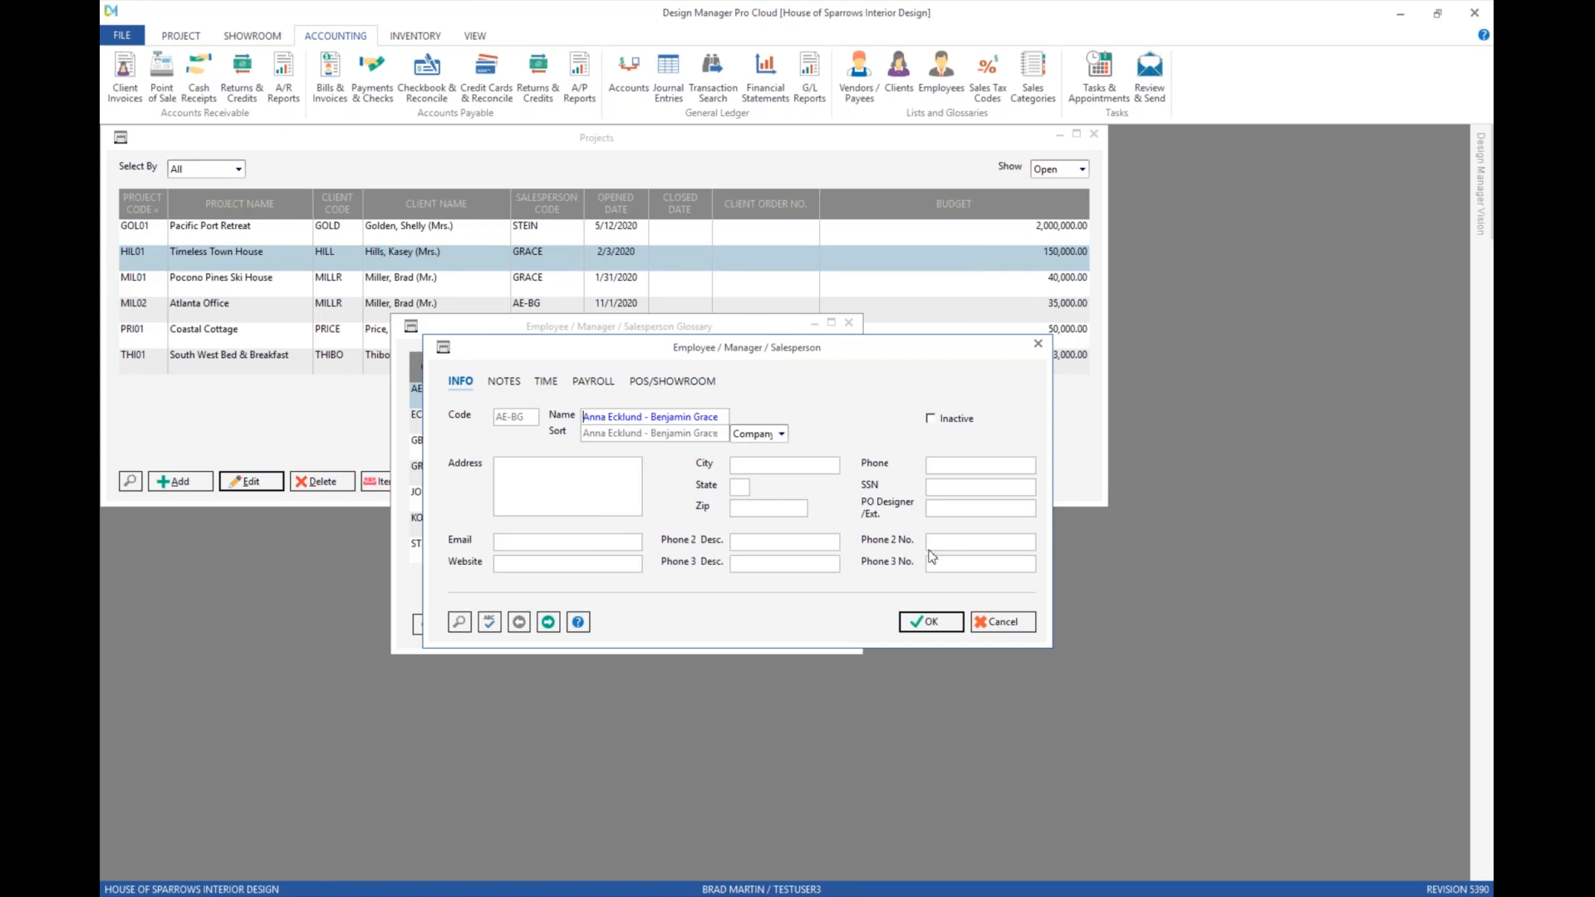
left_click(1006, 629)
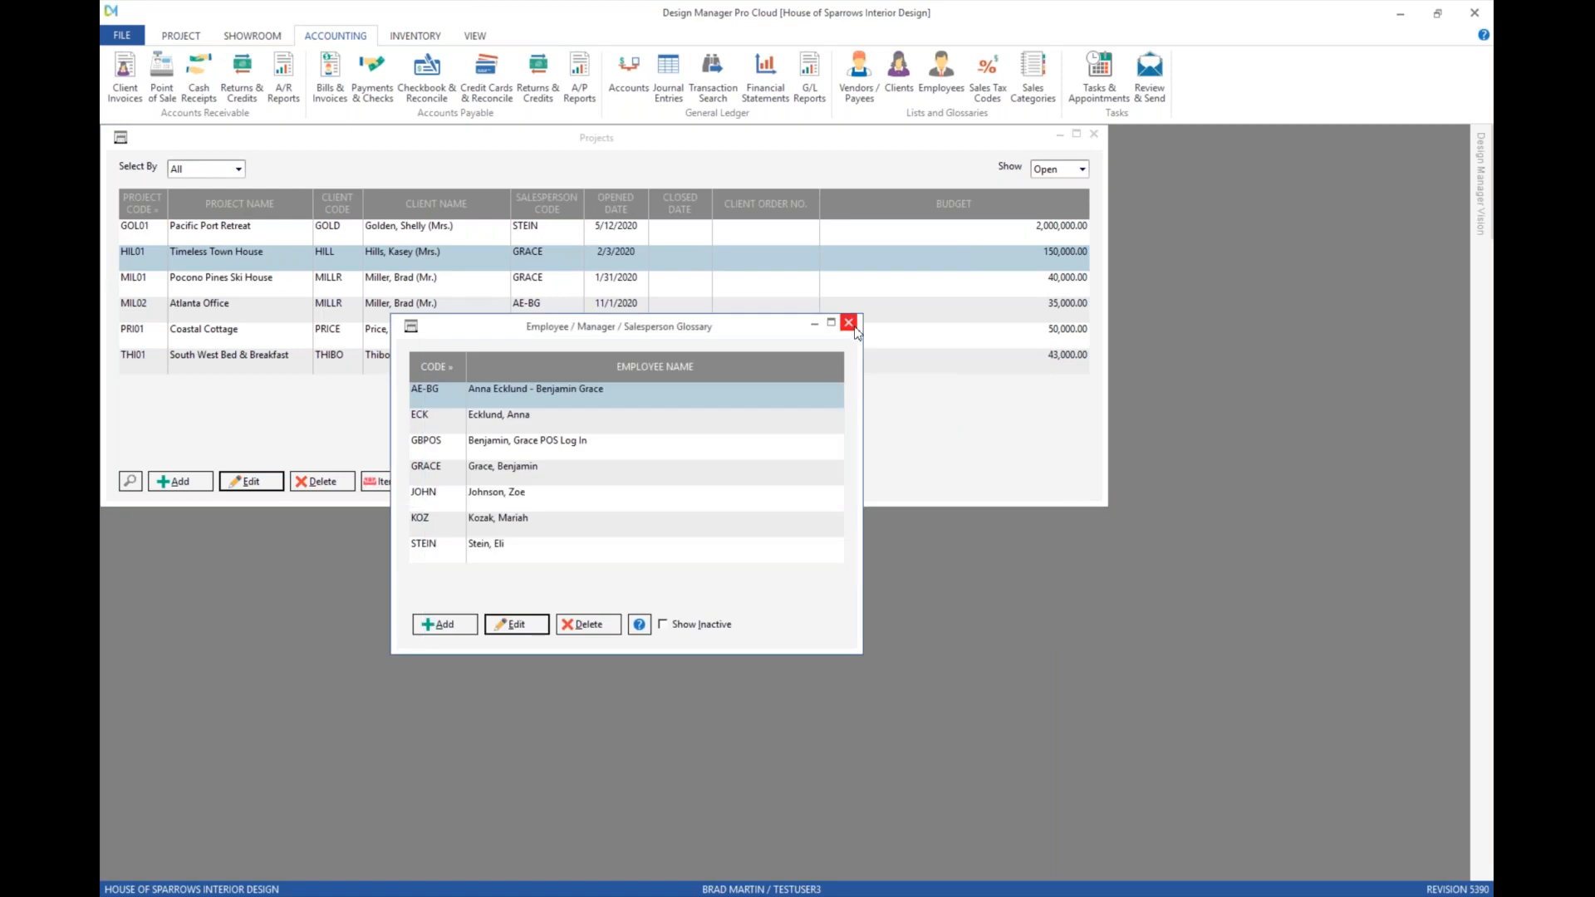
left_click(855, 328)
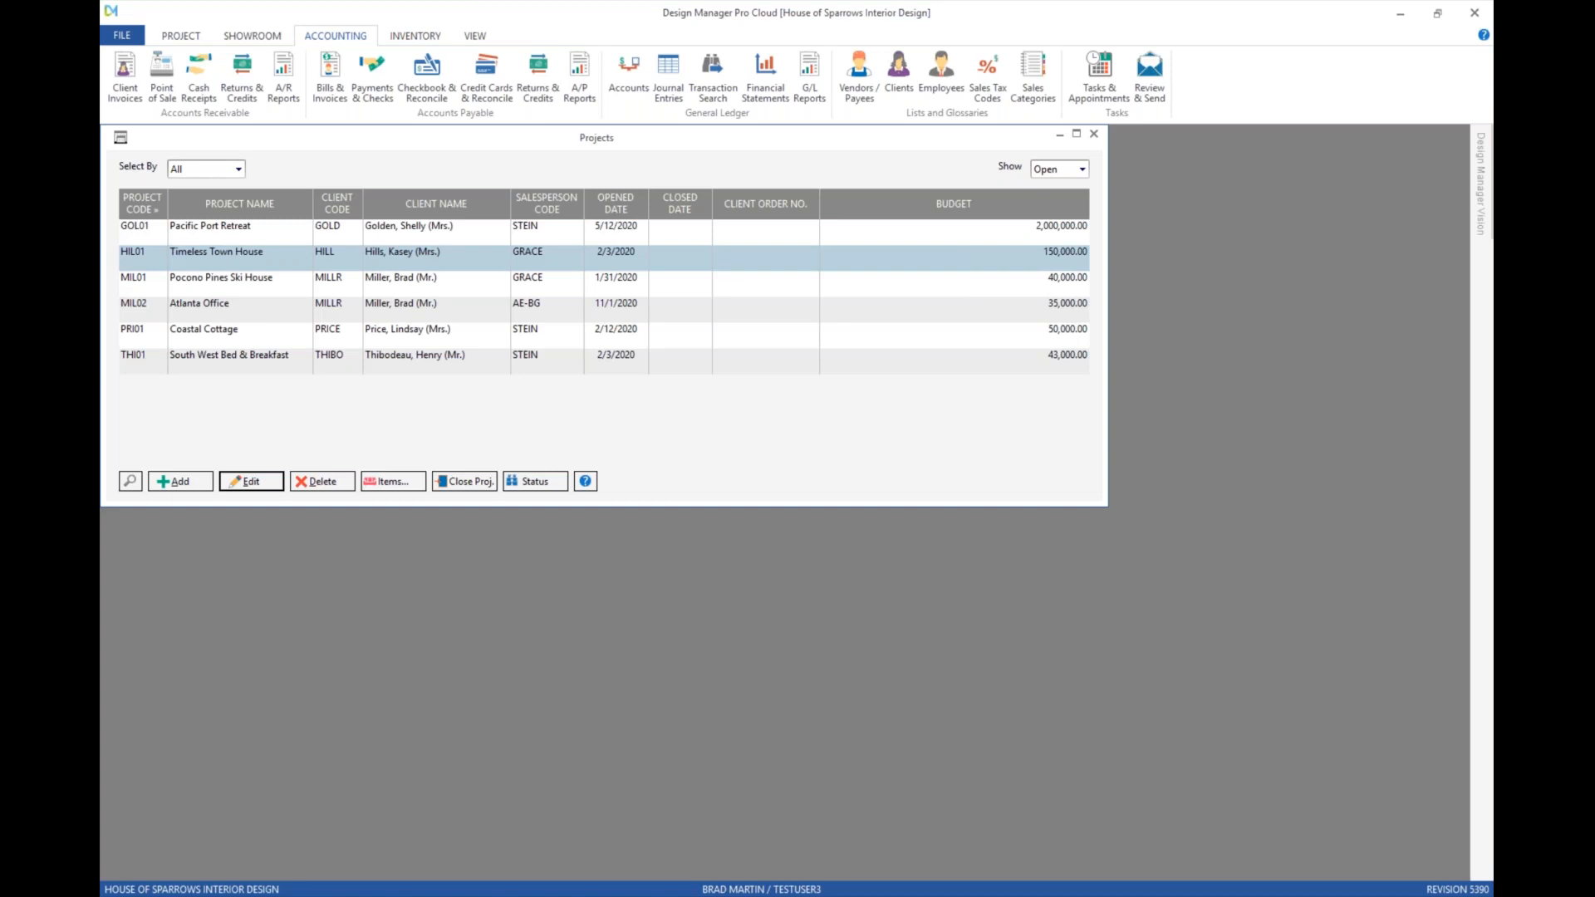
left_click(1095, 134)
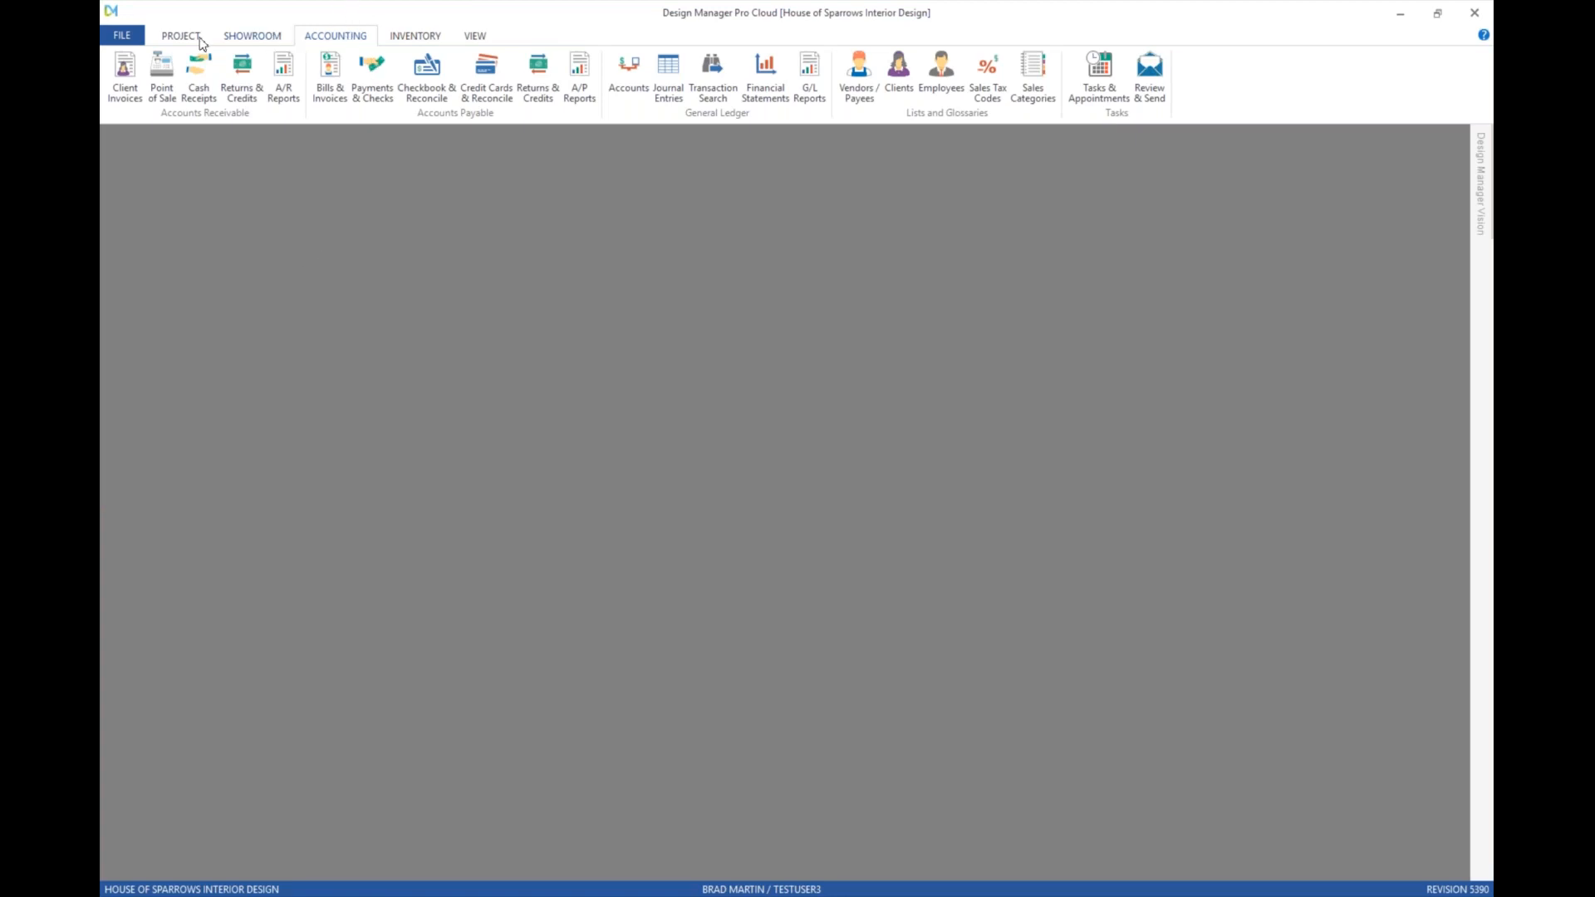
Step: Log in to Point of Sale with an employee code to view the sale invoice screen, and log out without making a sale
left_click(166, 71)
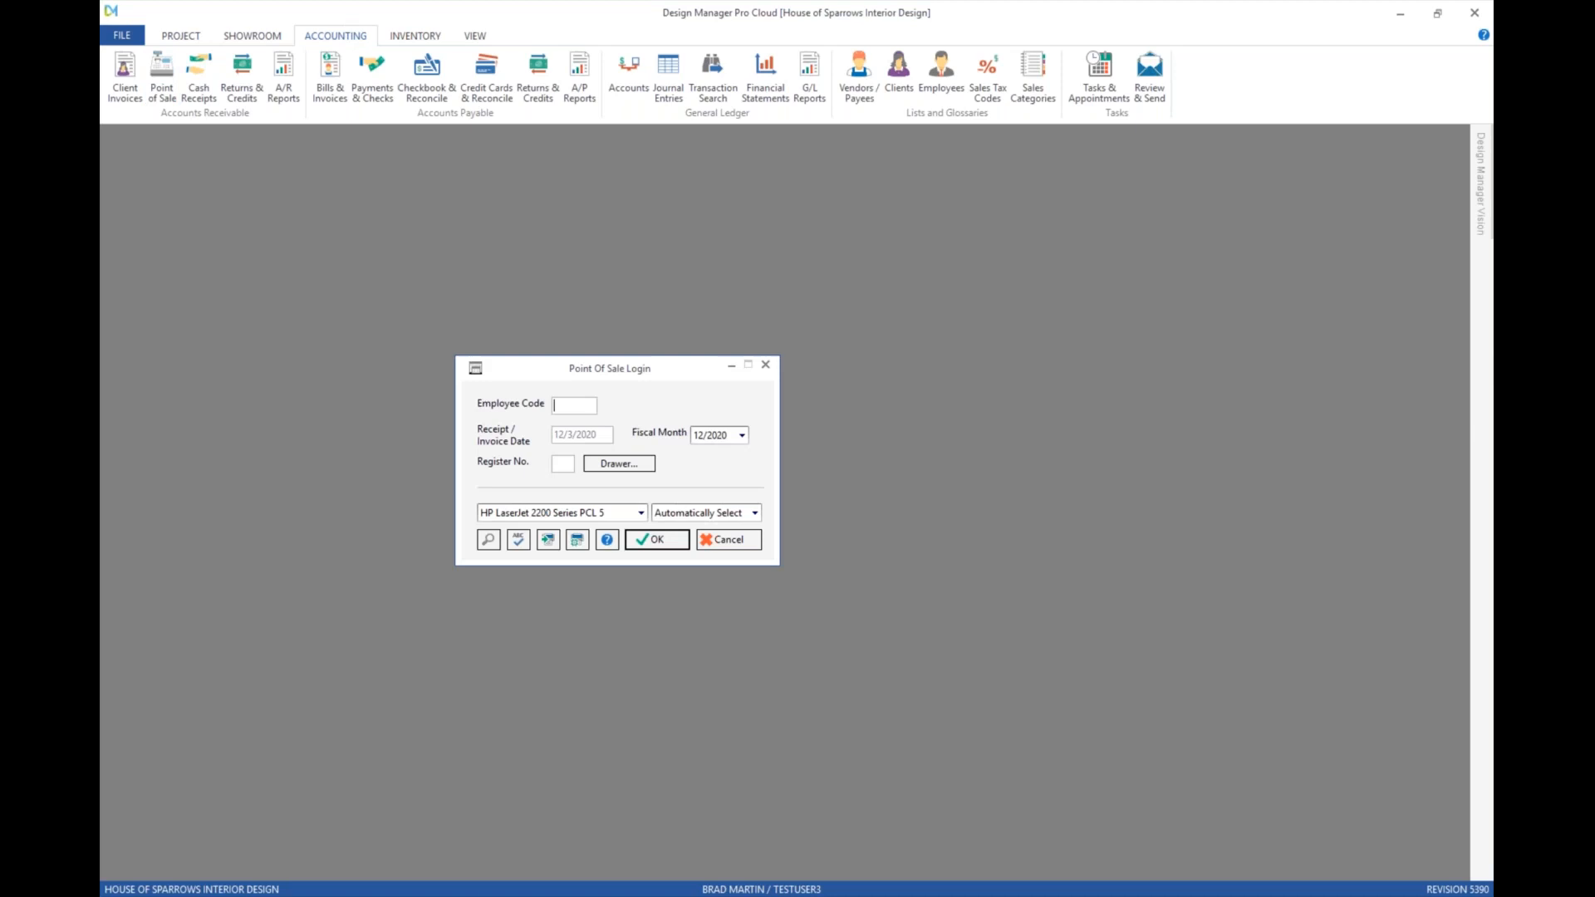
type("*****")
key("Return")
key("Return")
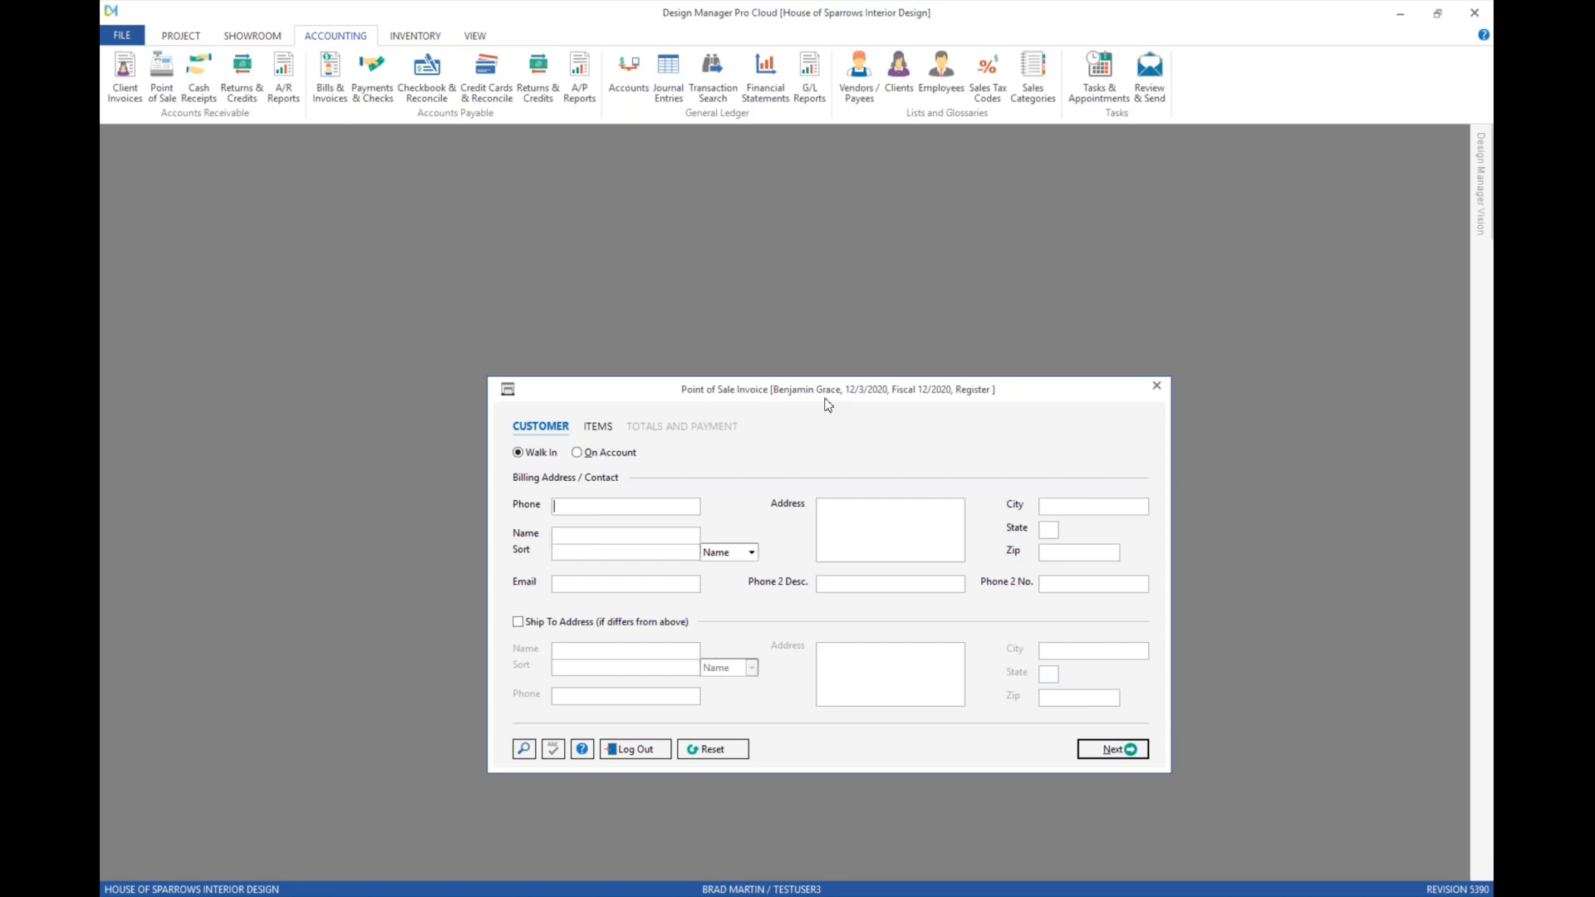
left_click(648, 749)
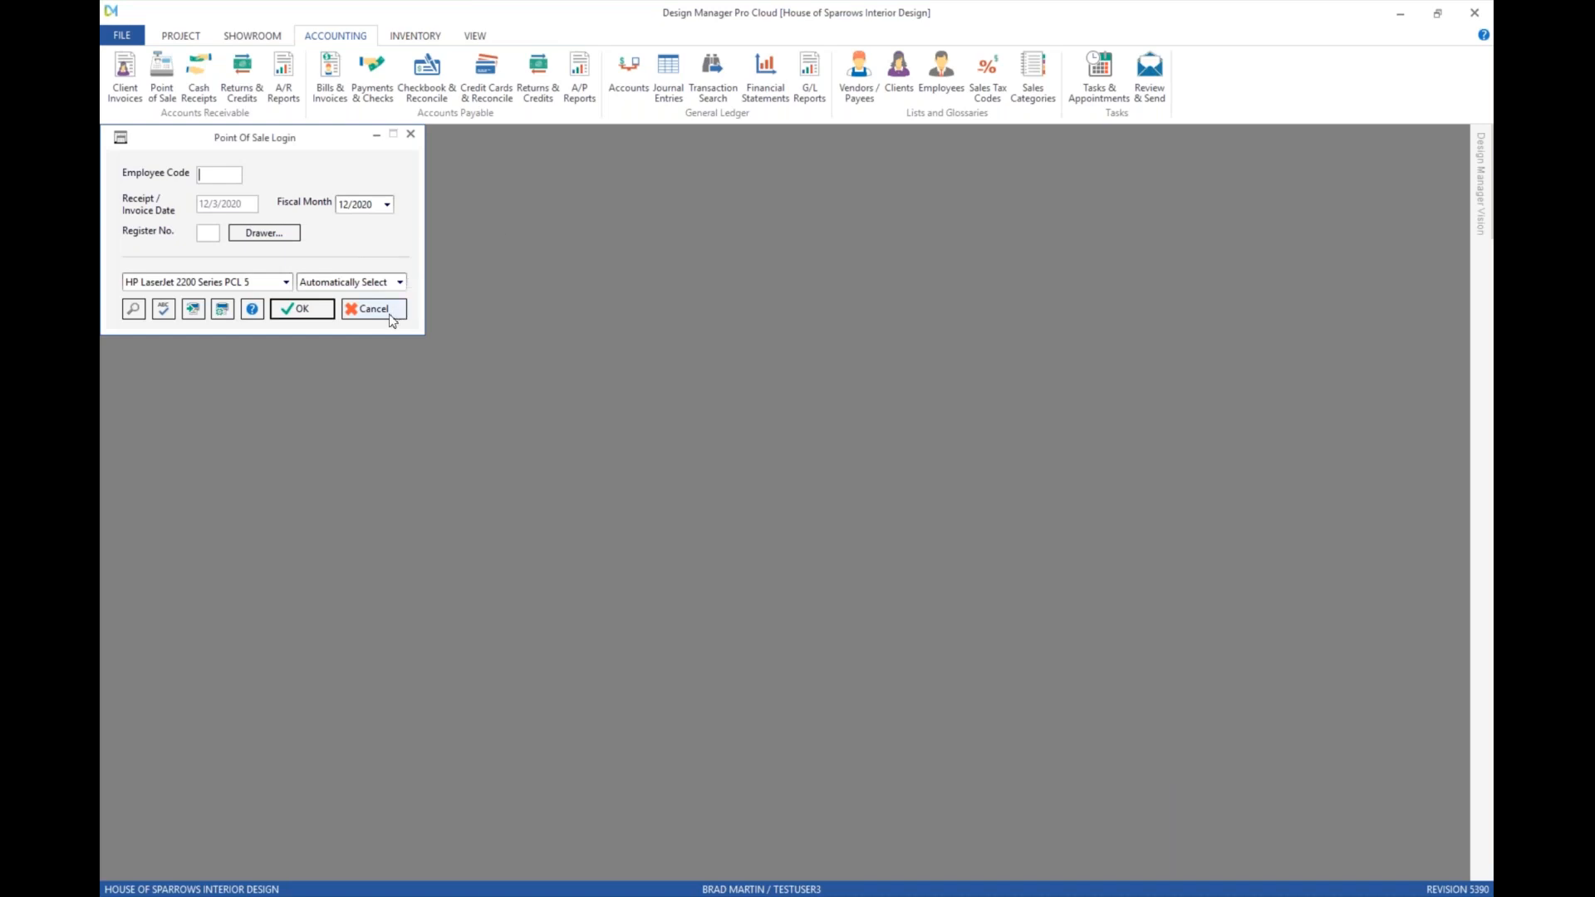
left_click(375, 312)
Step: Check the POS/Showroom commission settings of the Timeless Town House project's salesperson in the employee glossary, without changing the record
left_click(941, 73)
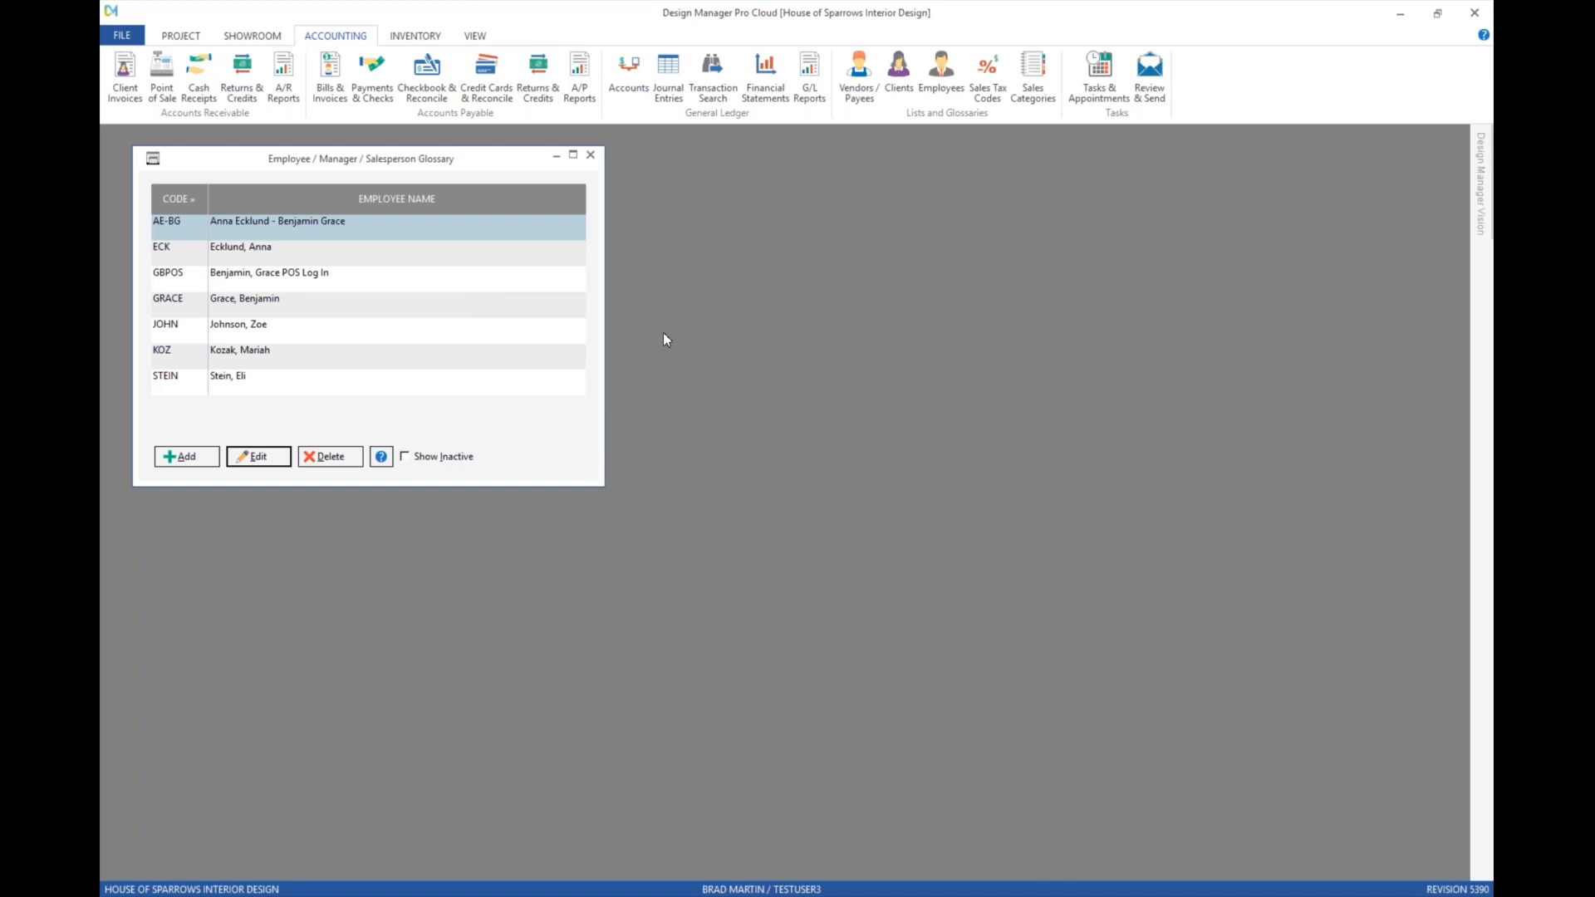
left_click(276, 307)
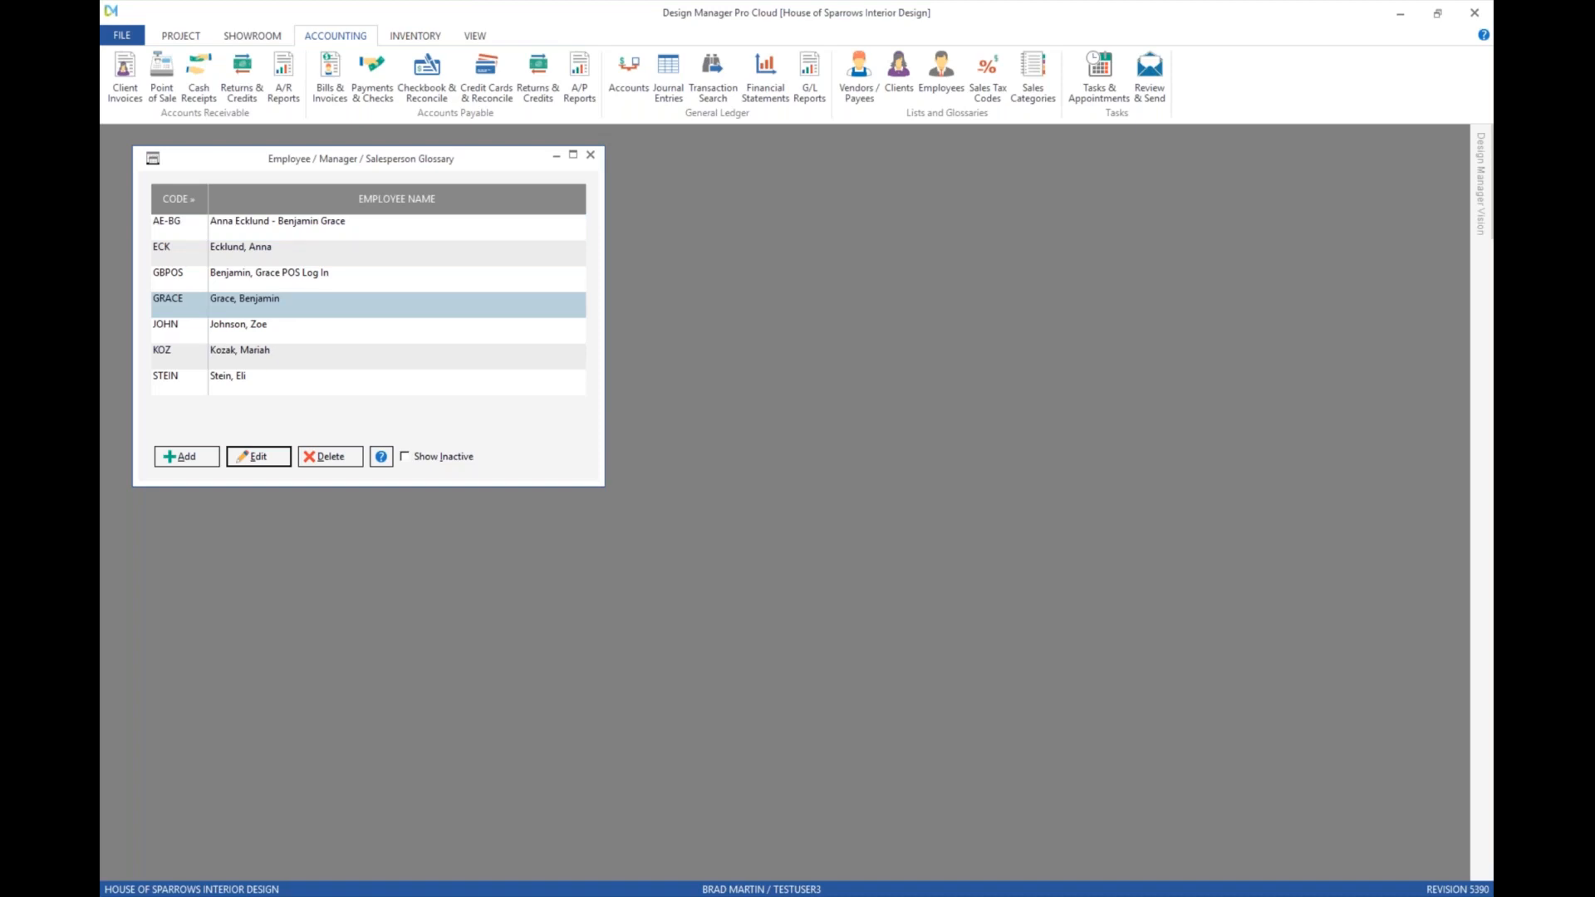
double_click(410, 307)
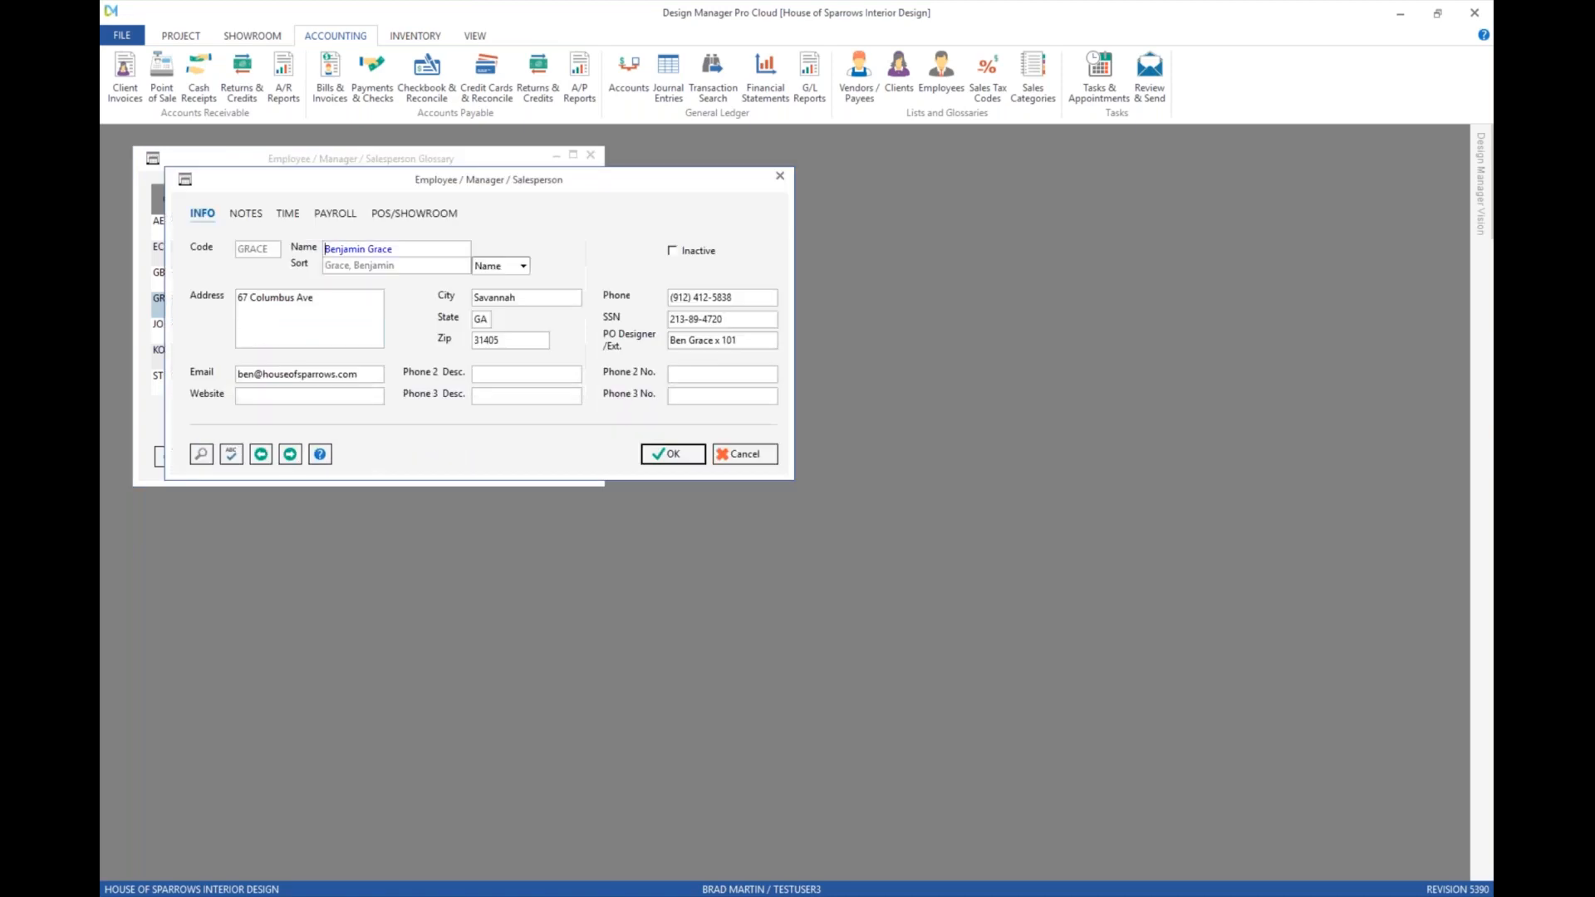
left_click(433, 214)
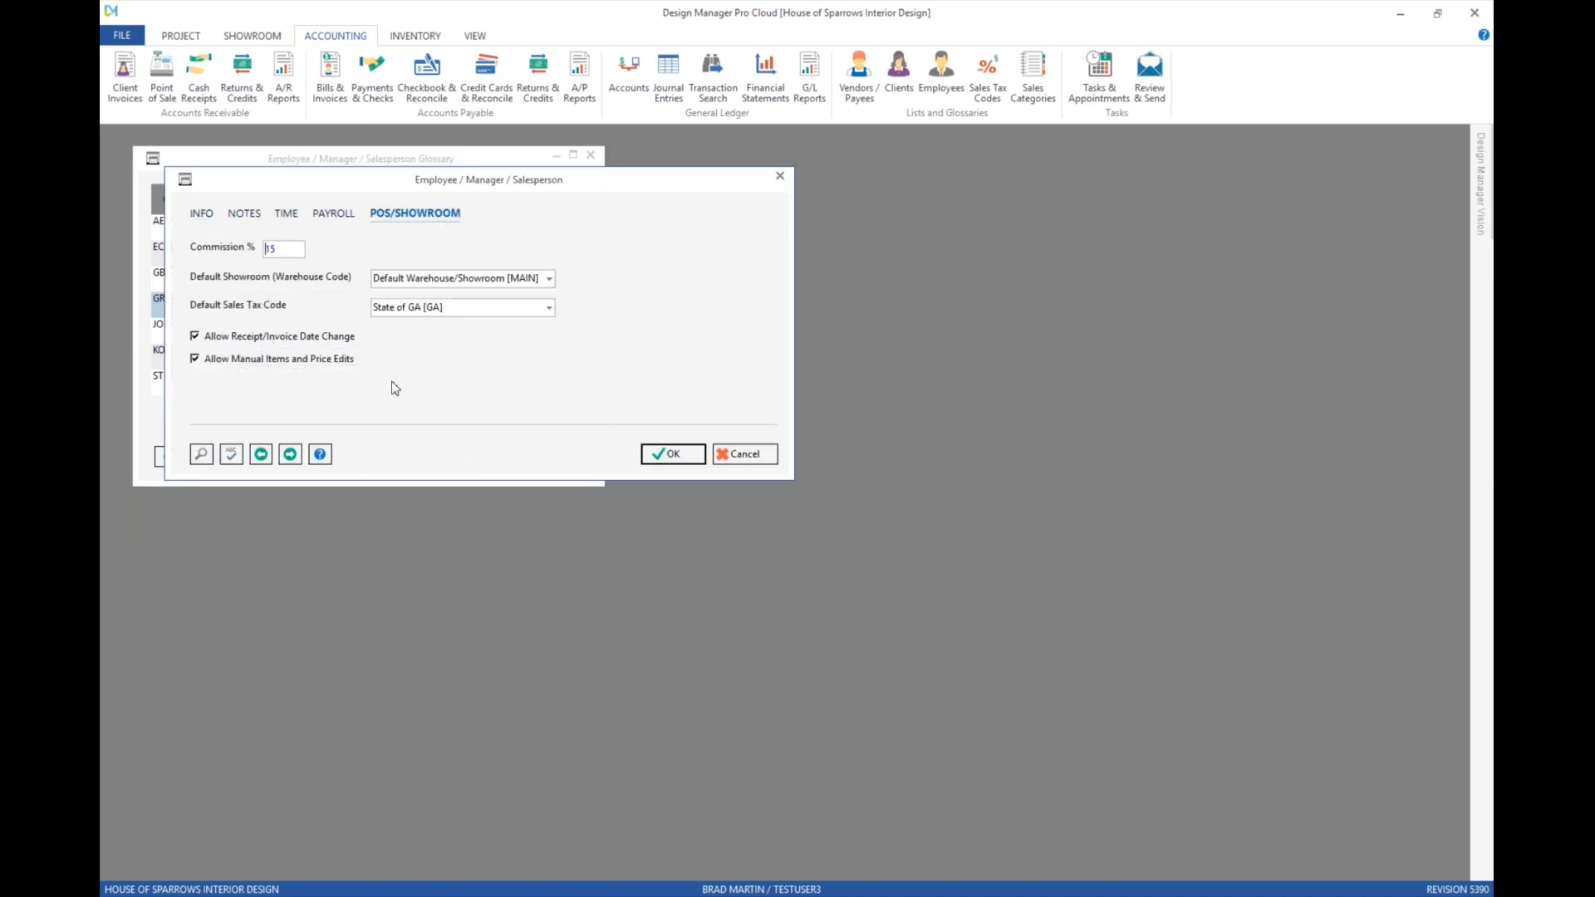
left_click(748, 454)
Step: Check the POS/Showroom commission settings of the GBPOS employee record, and close it and the employee glossary unchanged
left_click(273, 283)
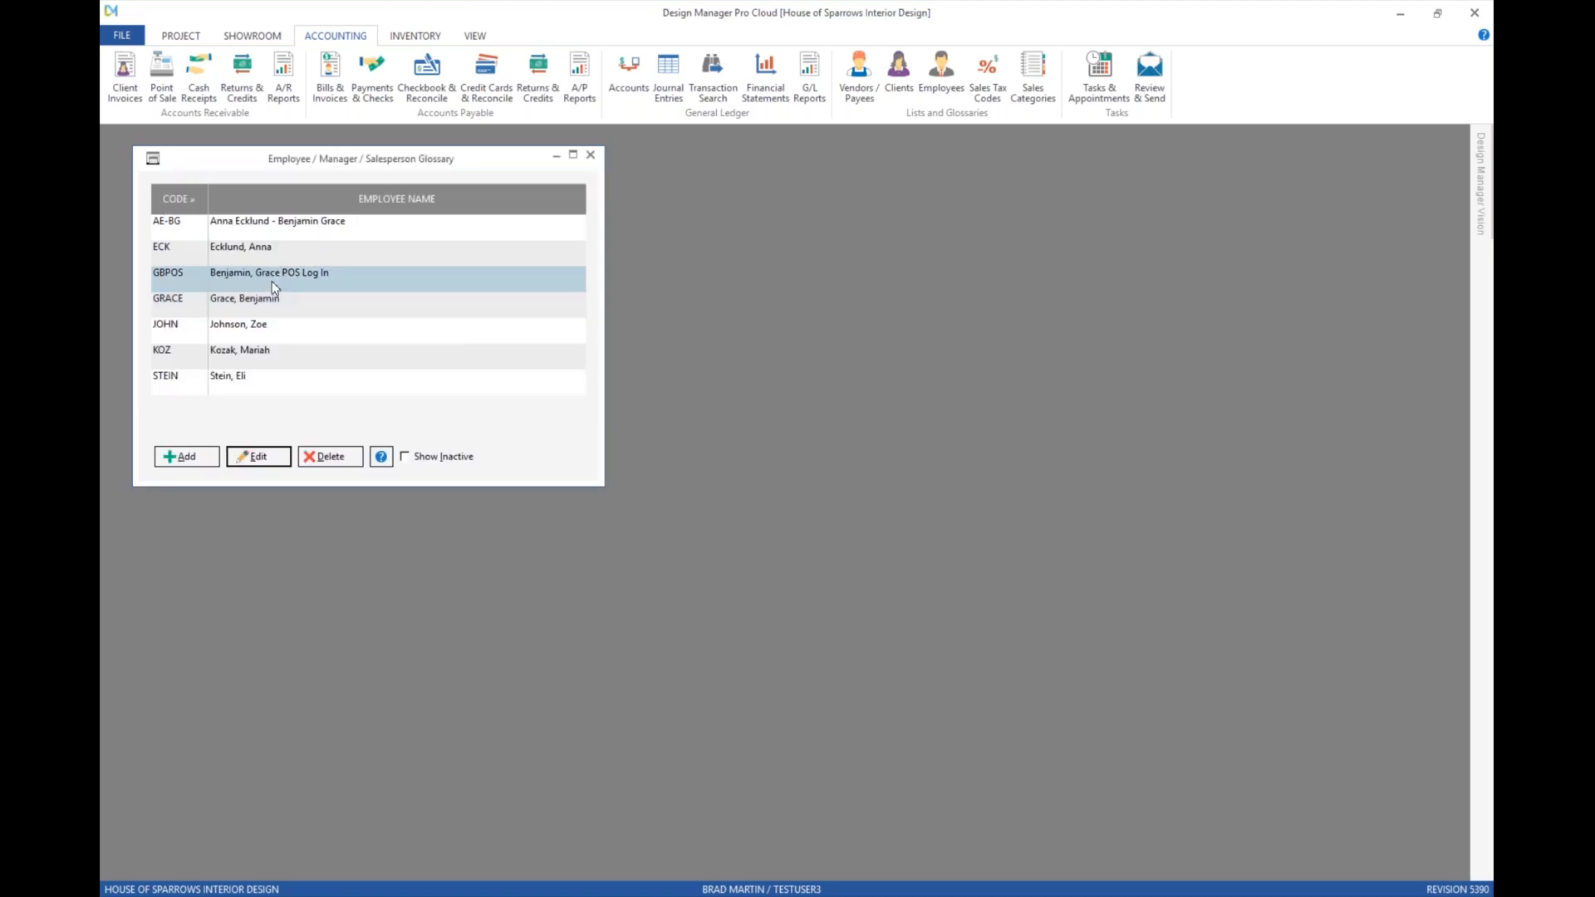
double_click(272, 281)
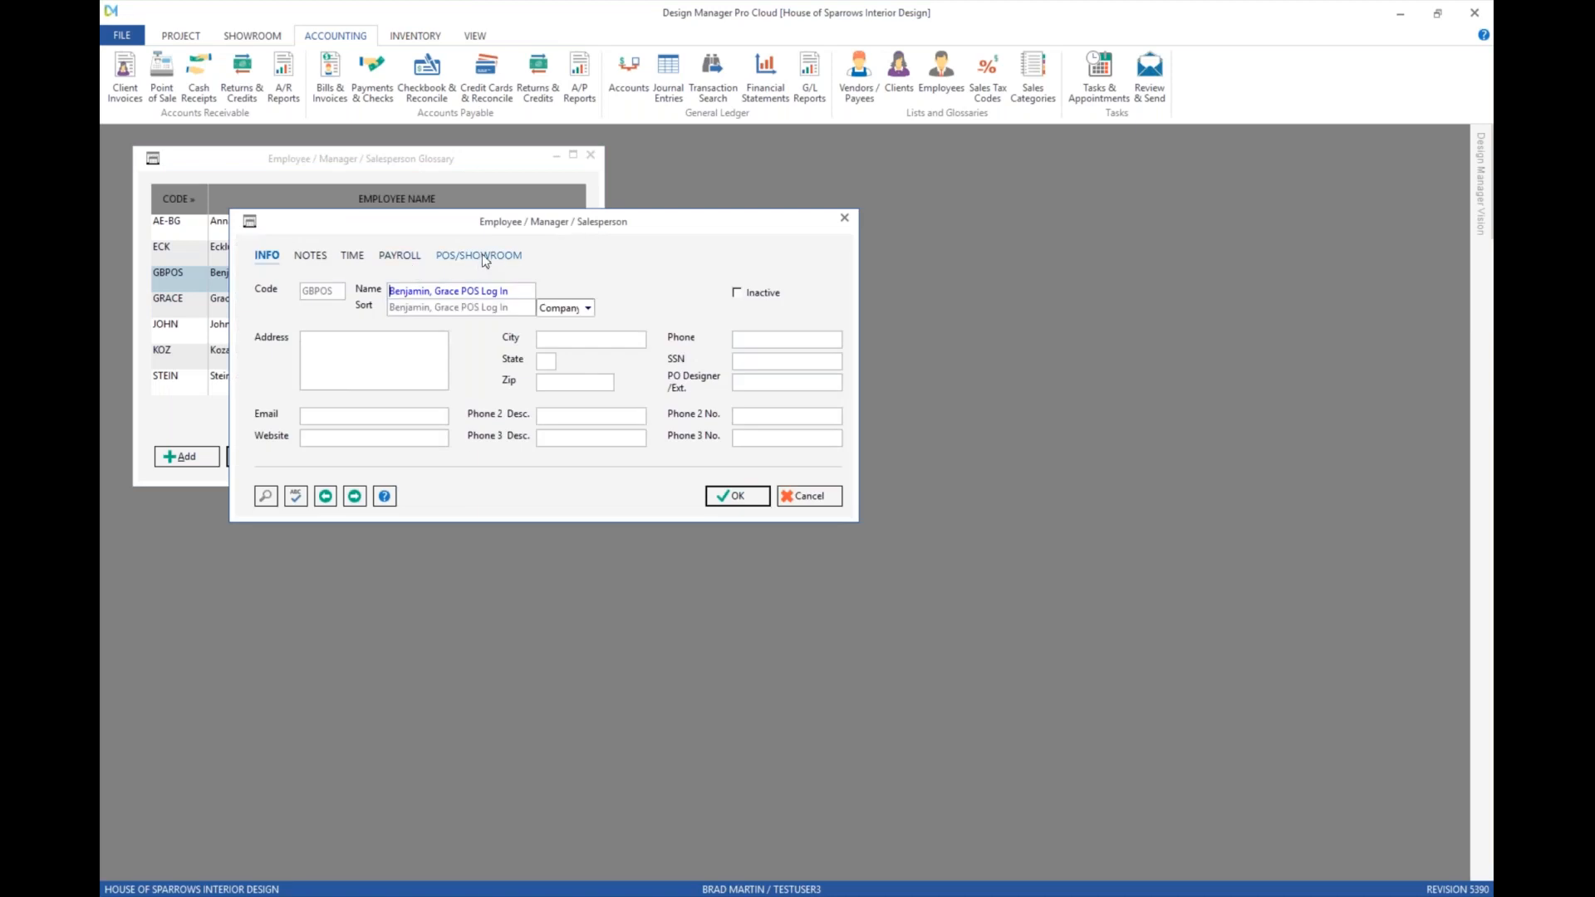
left_click(480, 255)
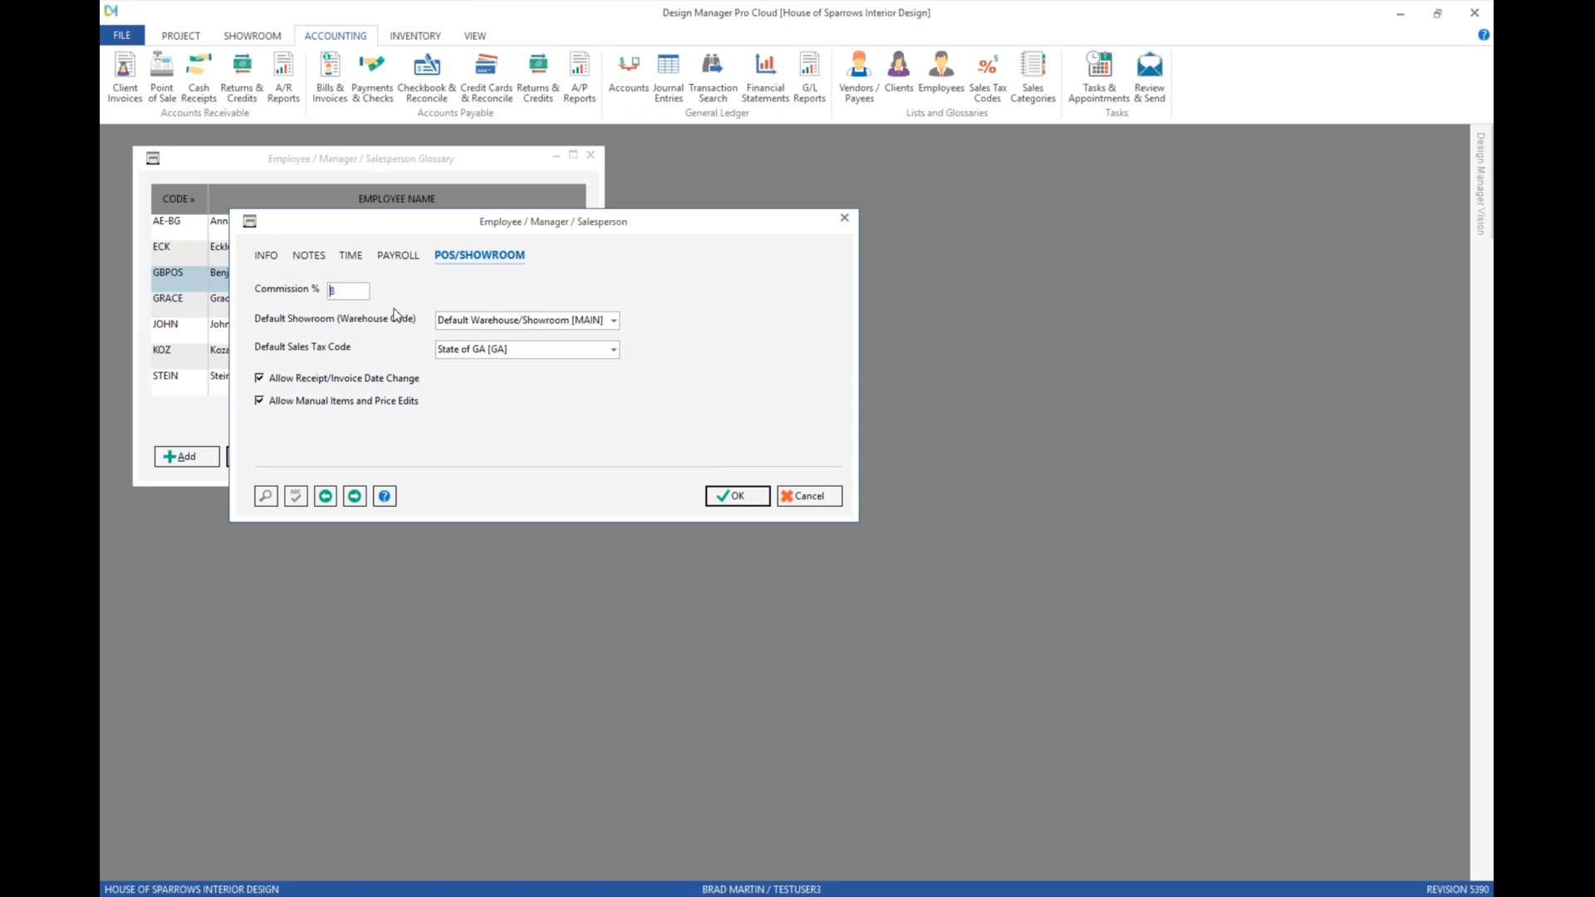
left_click(808, 497)
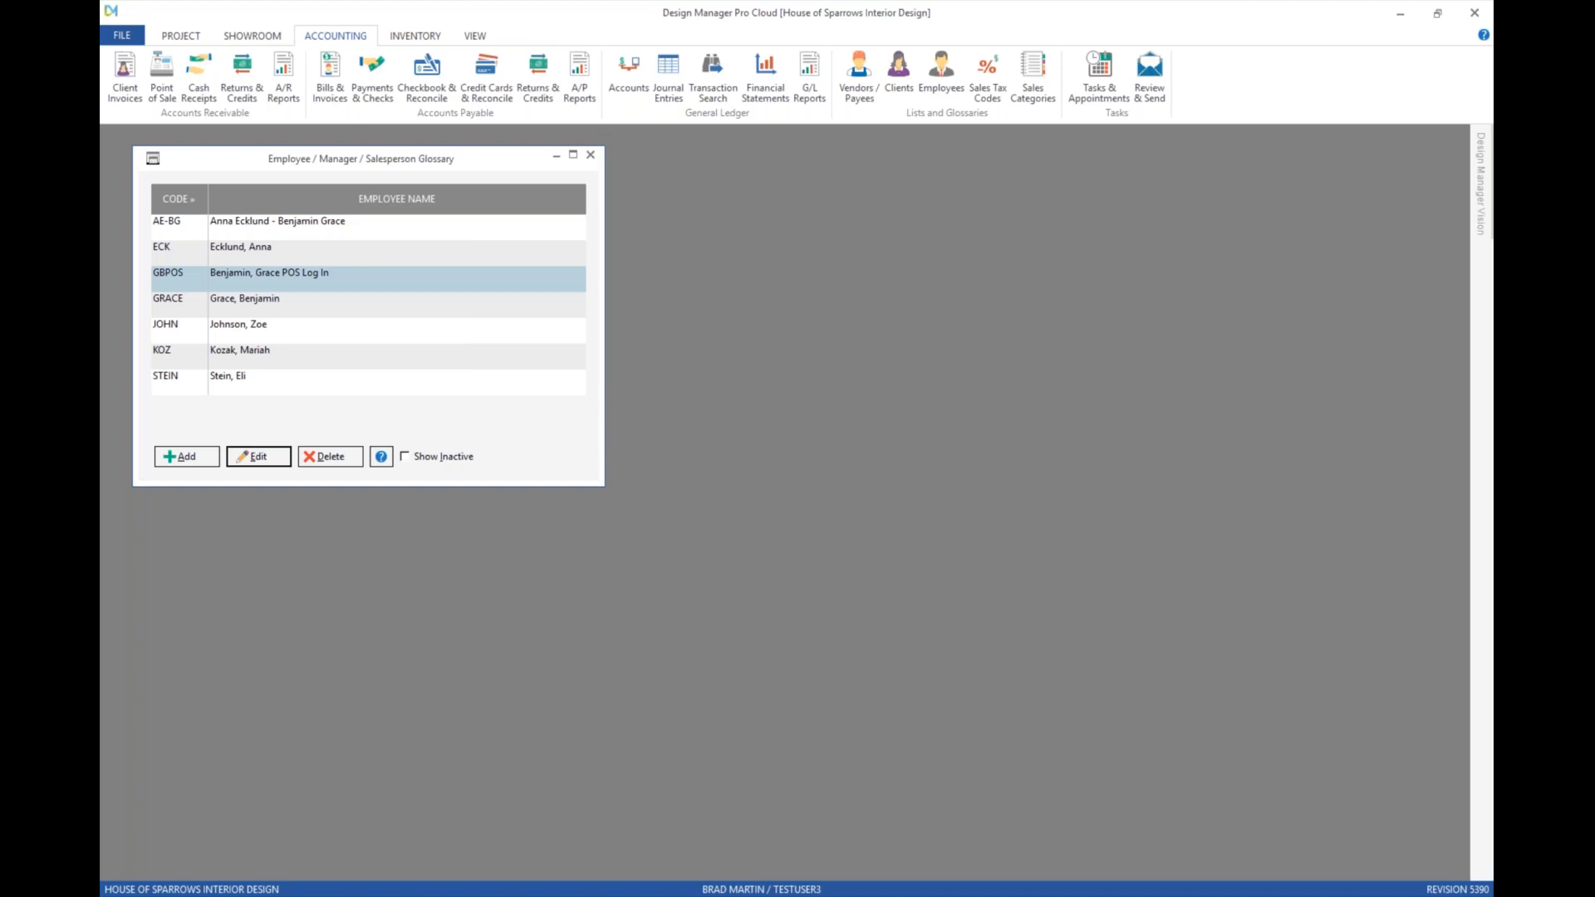
left_click(590, 153)
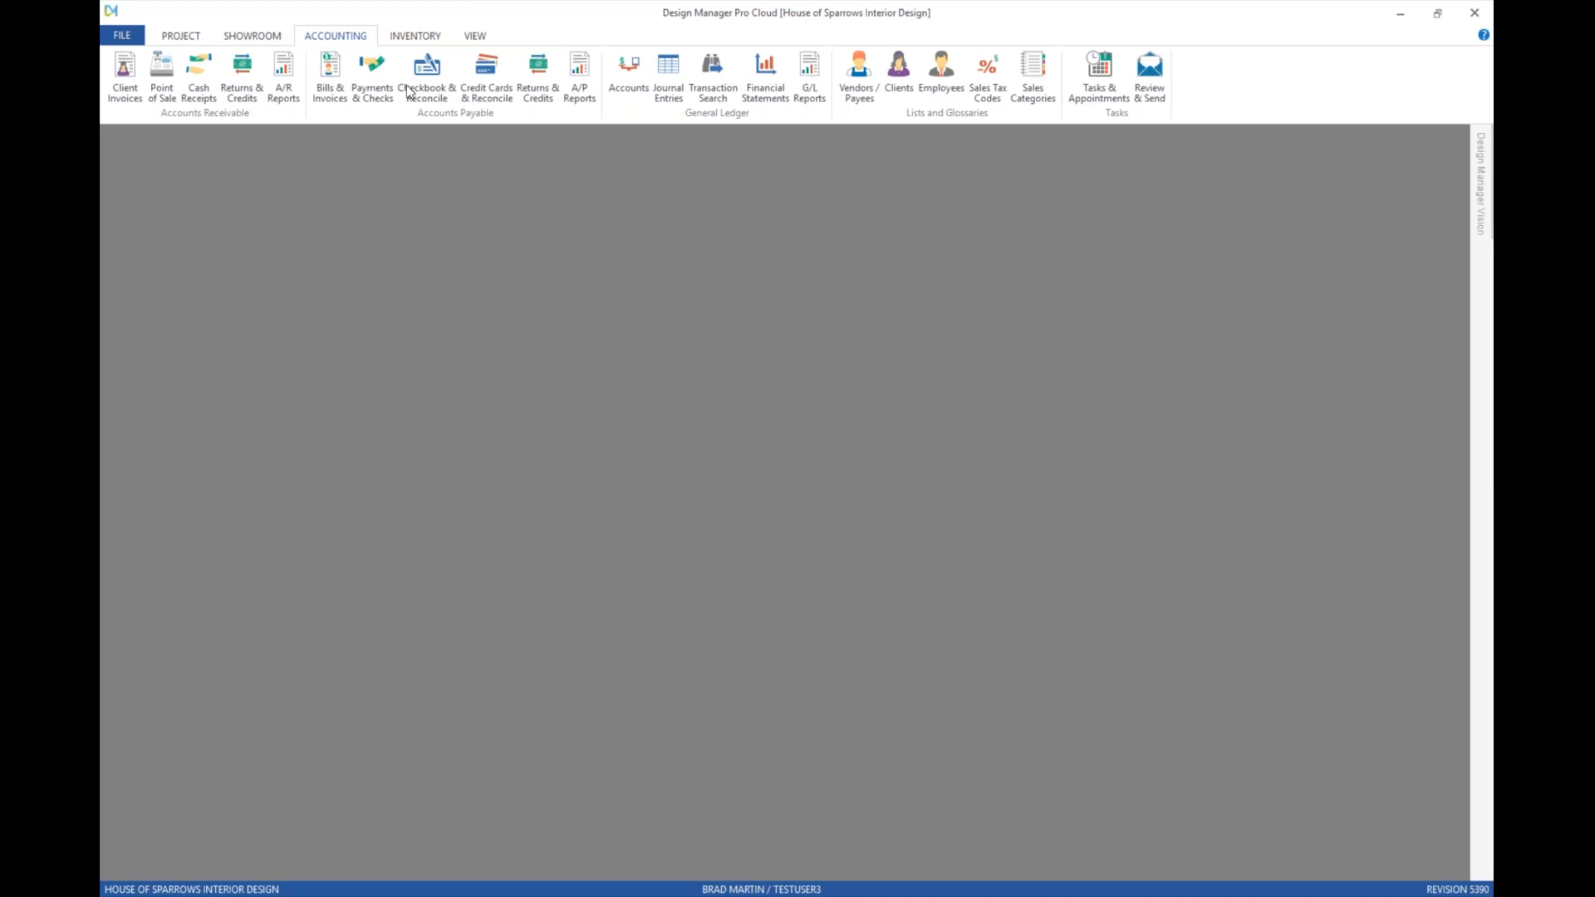
Step: Add the Commission report from the Accounts Receivable reports to the favorites
left_click(283, 70)
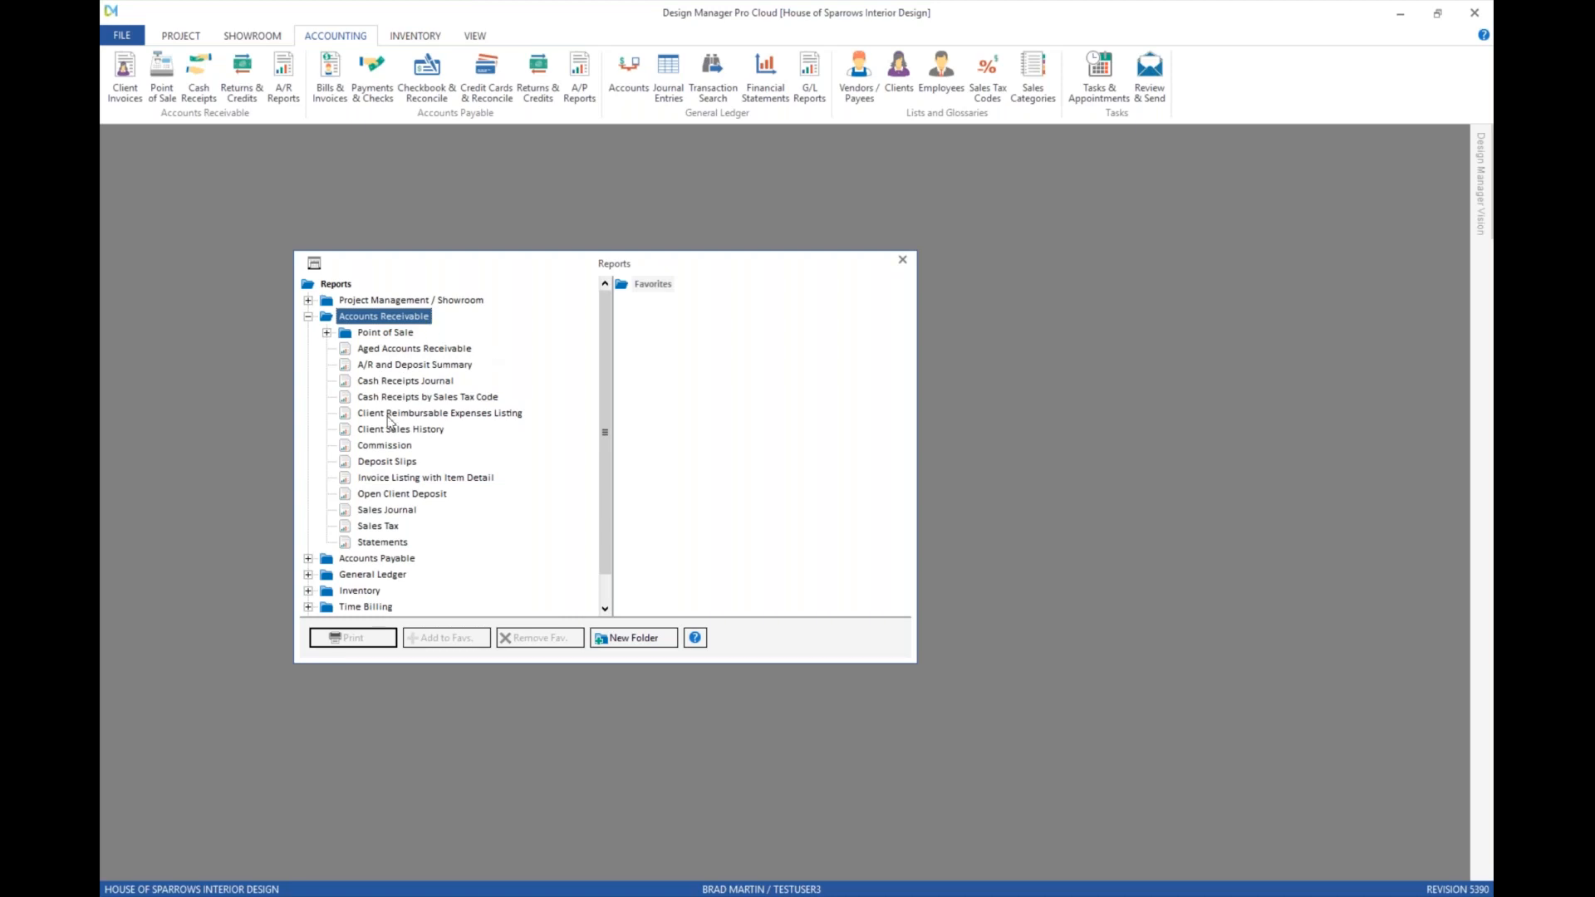
left_click(385, 449)
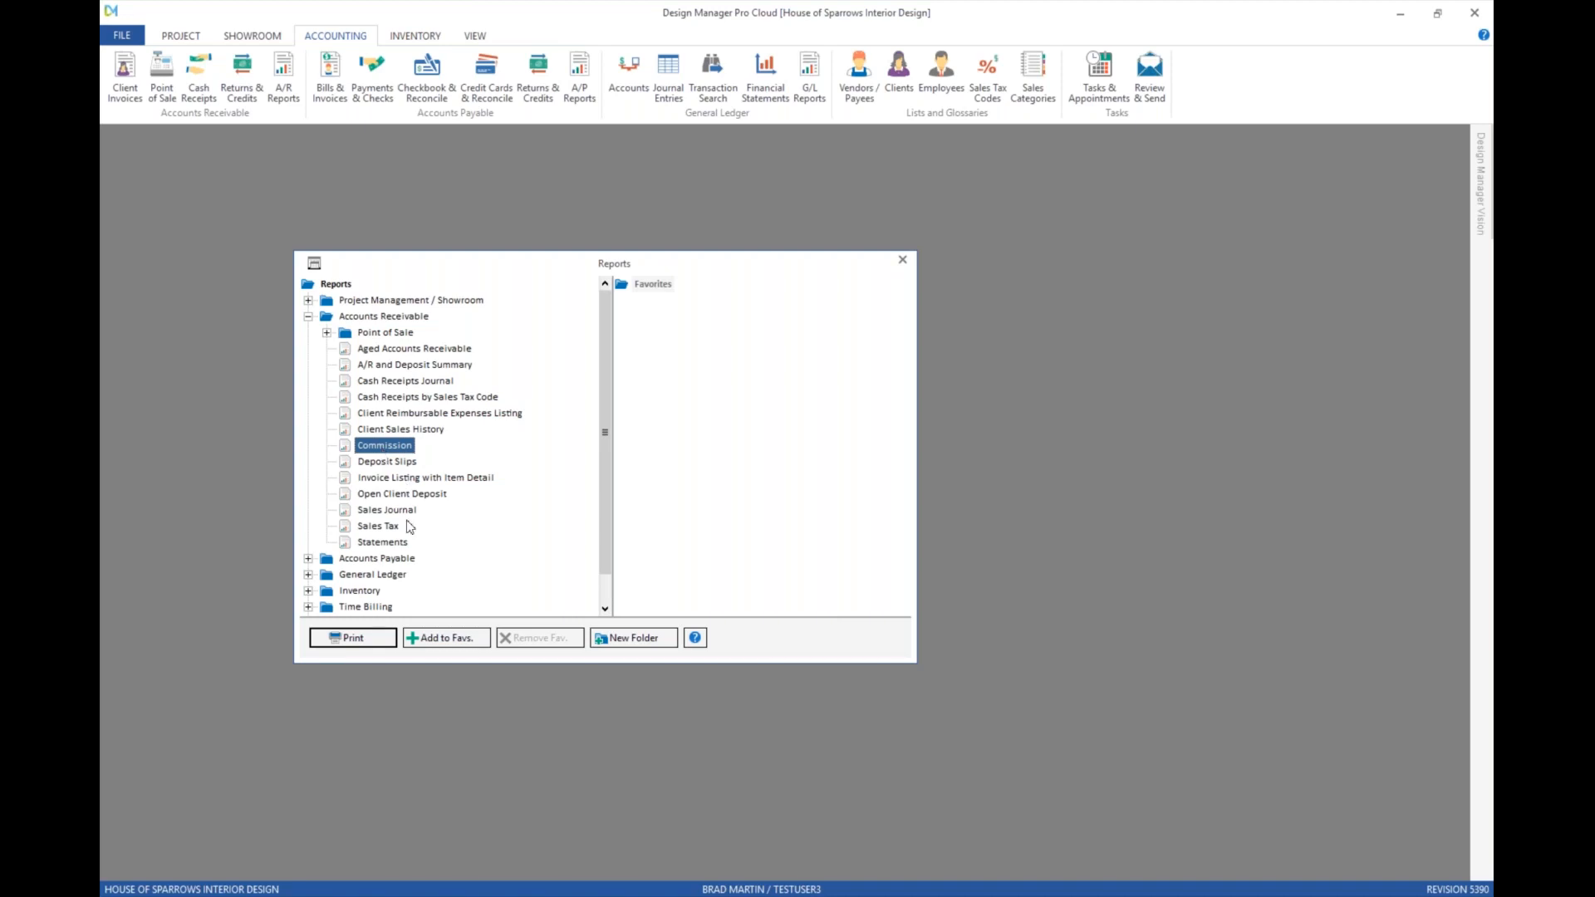
left_click(447, 638)
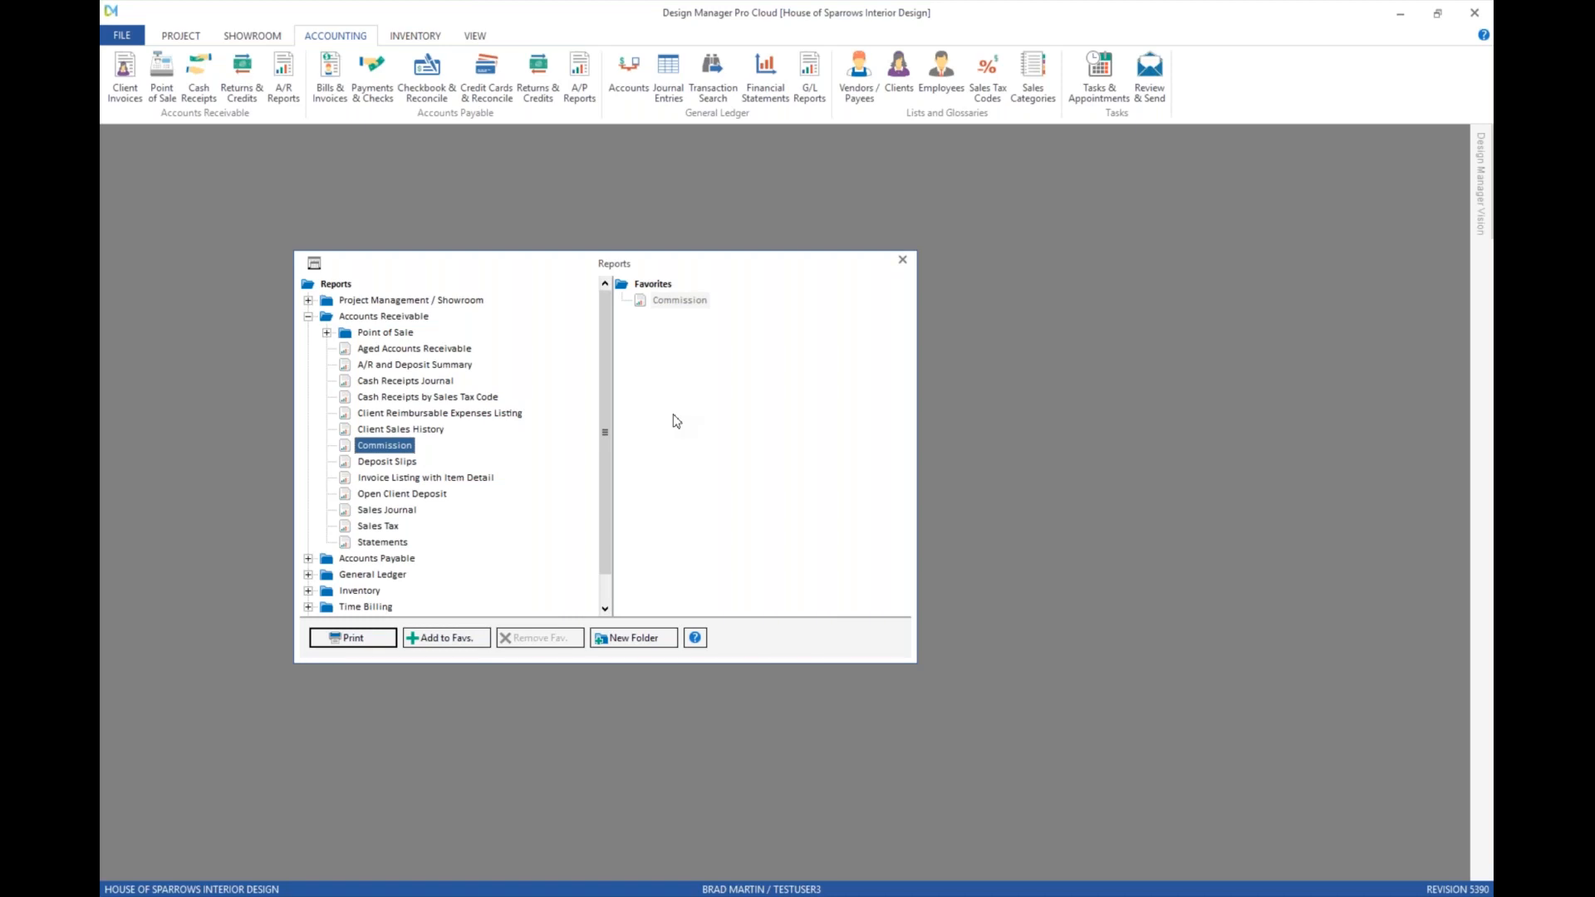
Step: Run the Commission report by profit for fiscal month 11/2020, covering all salespersons and all projects
double_click(396, 447)
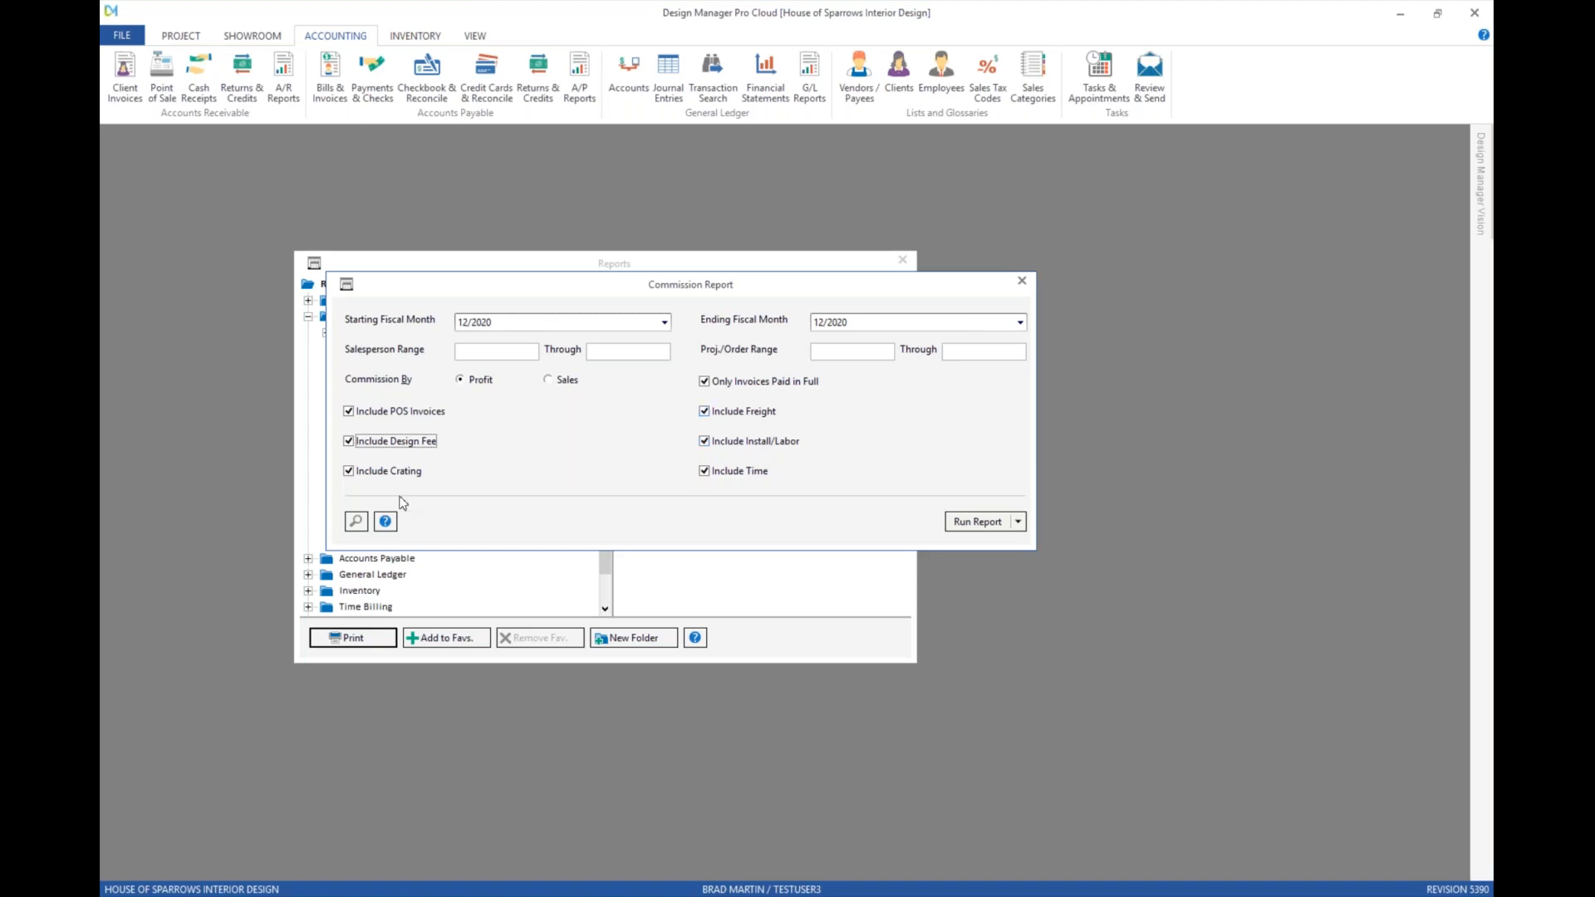
left_click(567, 384)
left_click(479, 384)
left_click(665, 323)
key("Up")
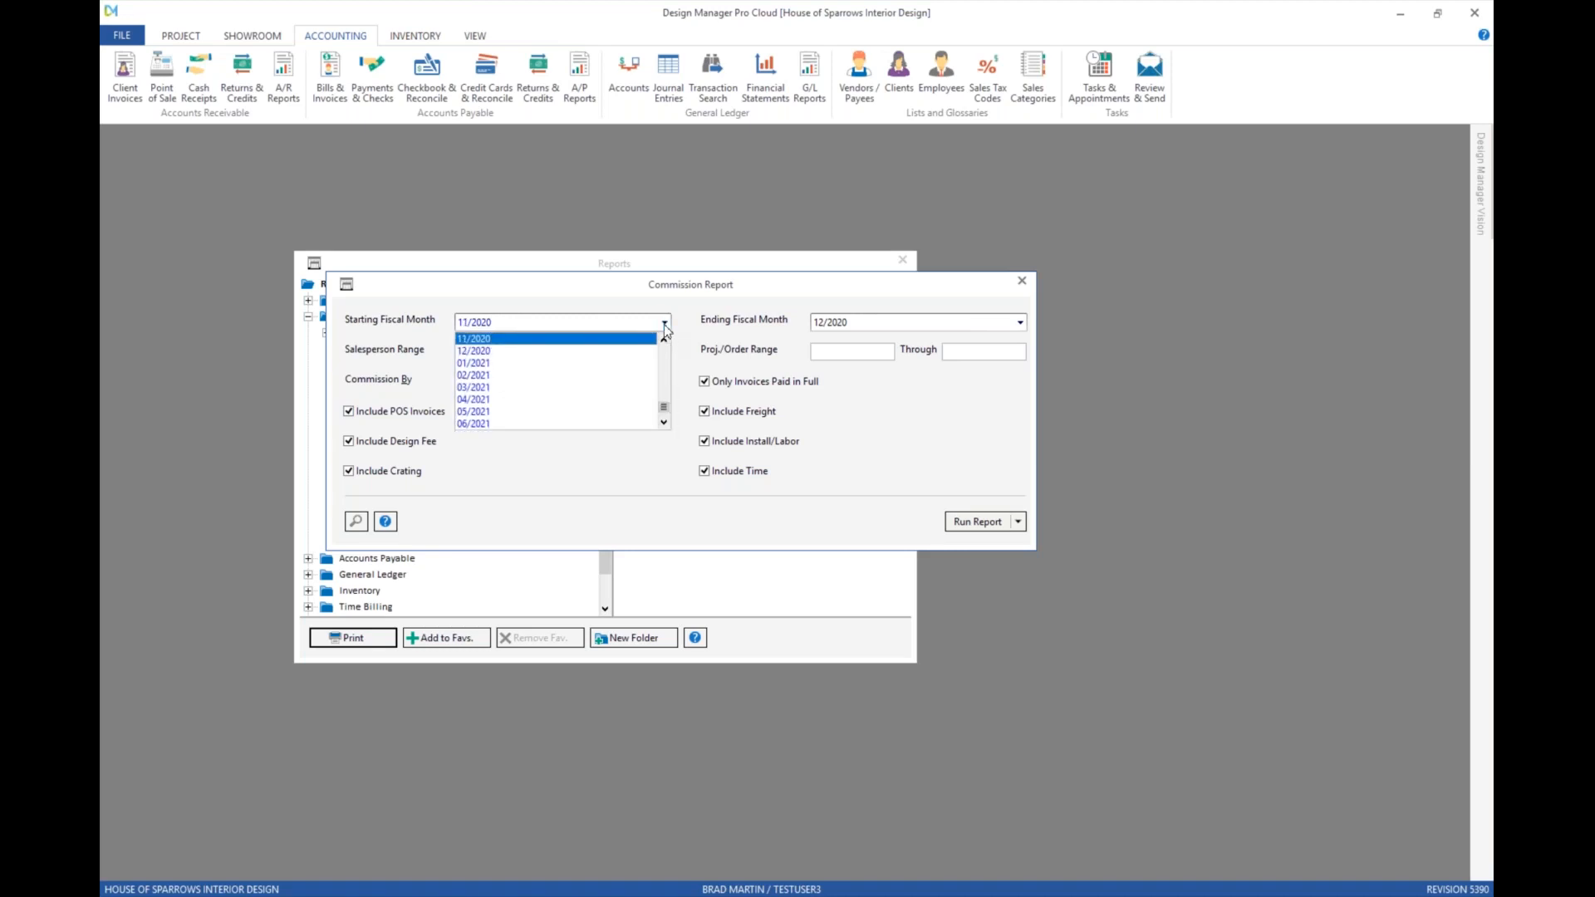
key("Tab")
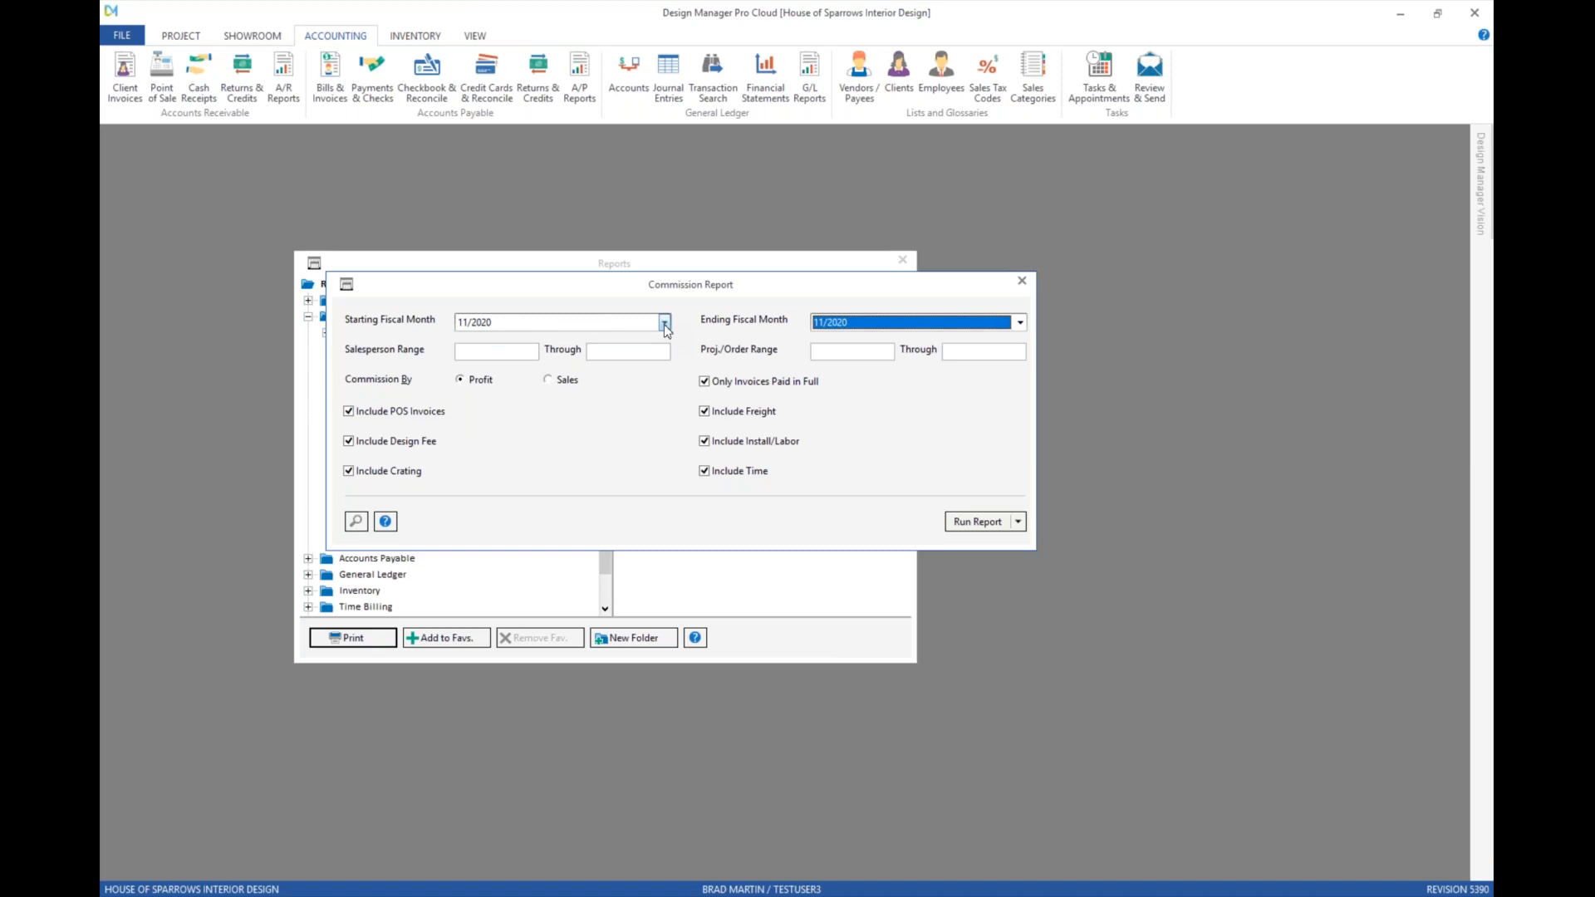
left_click(974, 522)
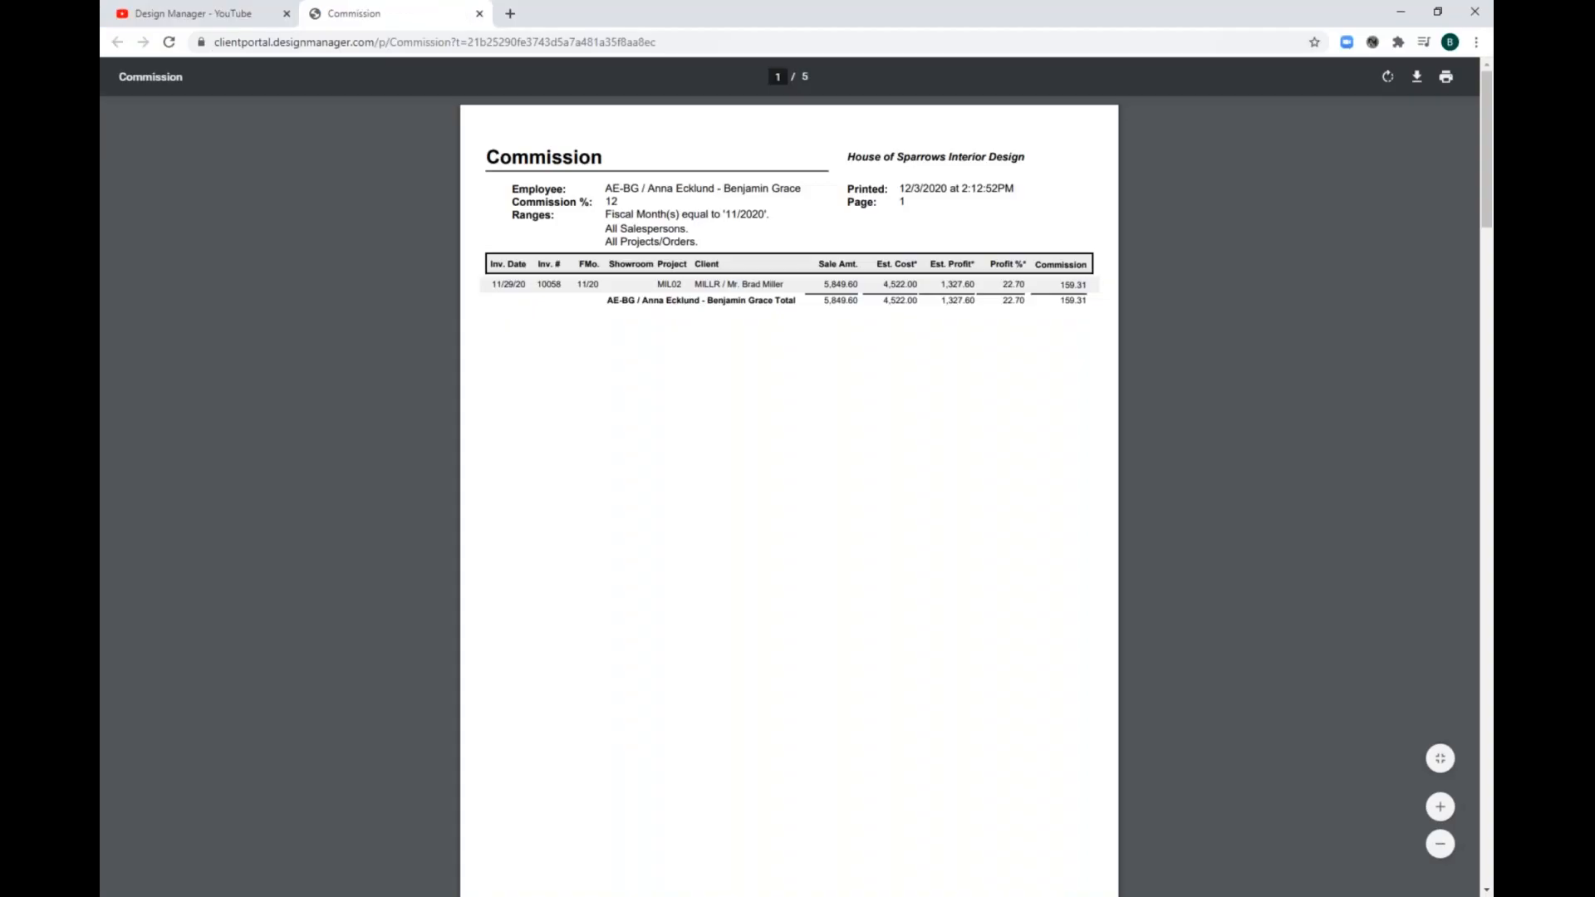
Step: Examine each salesperson's invoices, estimated profit and commission amounts across the pages of the Commission report
left_click(1440, 807)
left_click(1441, 807)
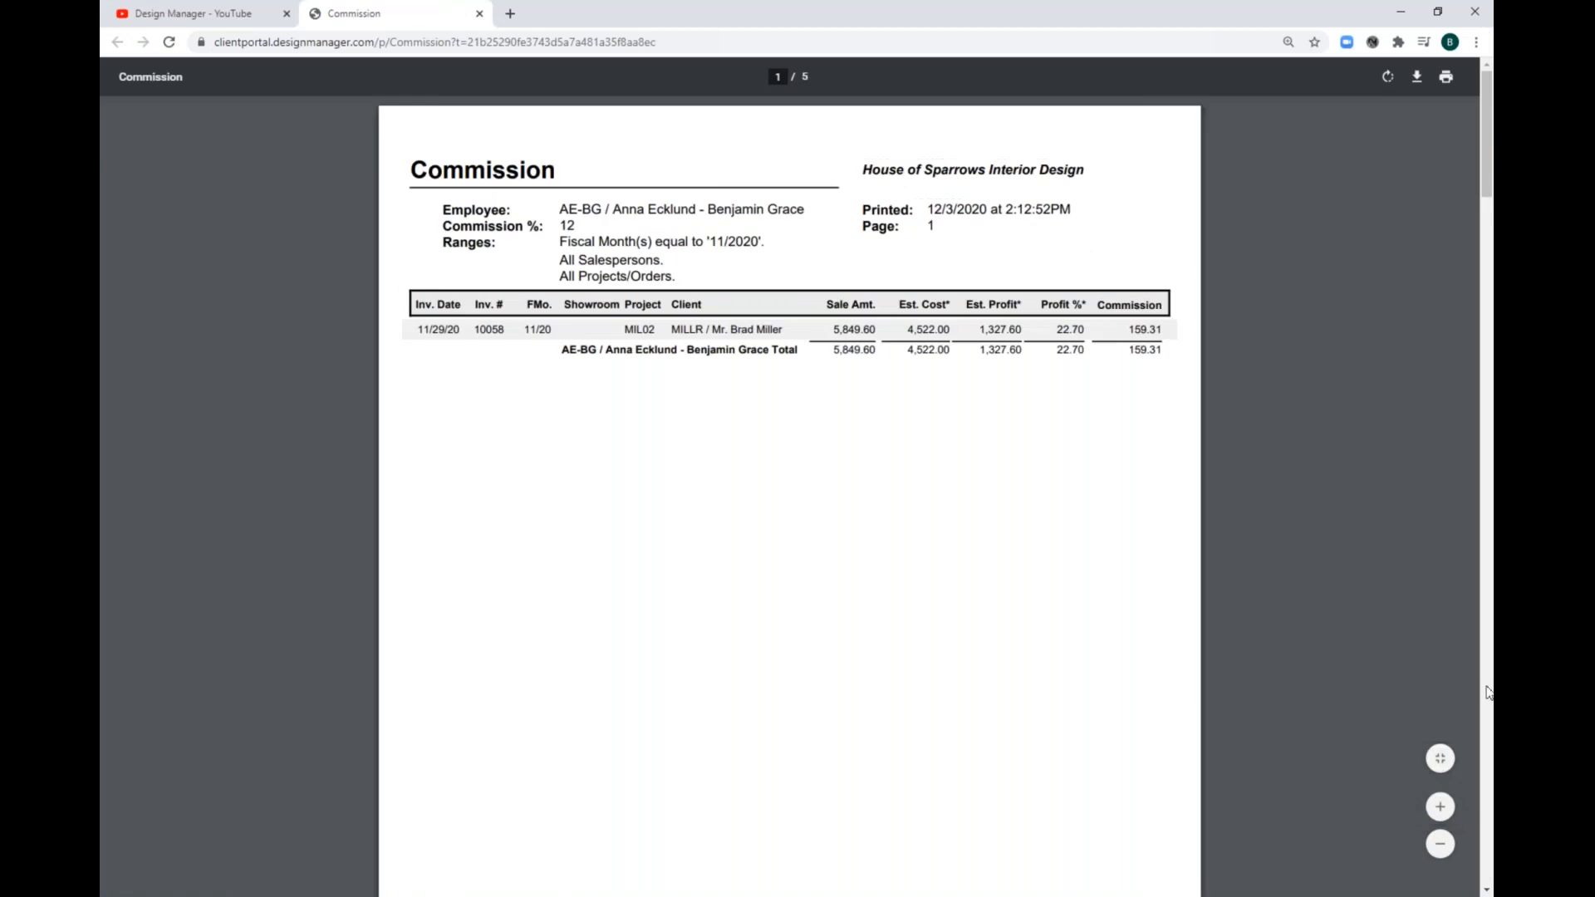
left_click(1488, 699)
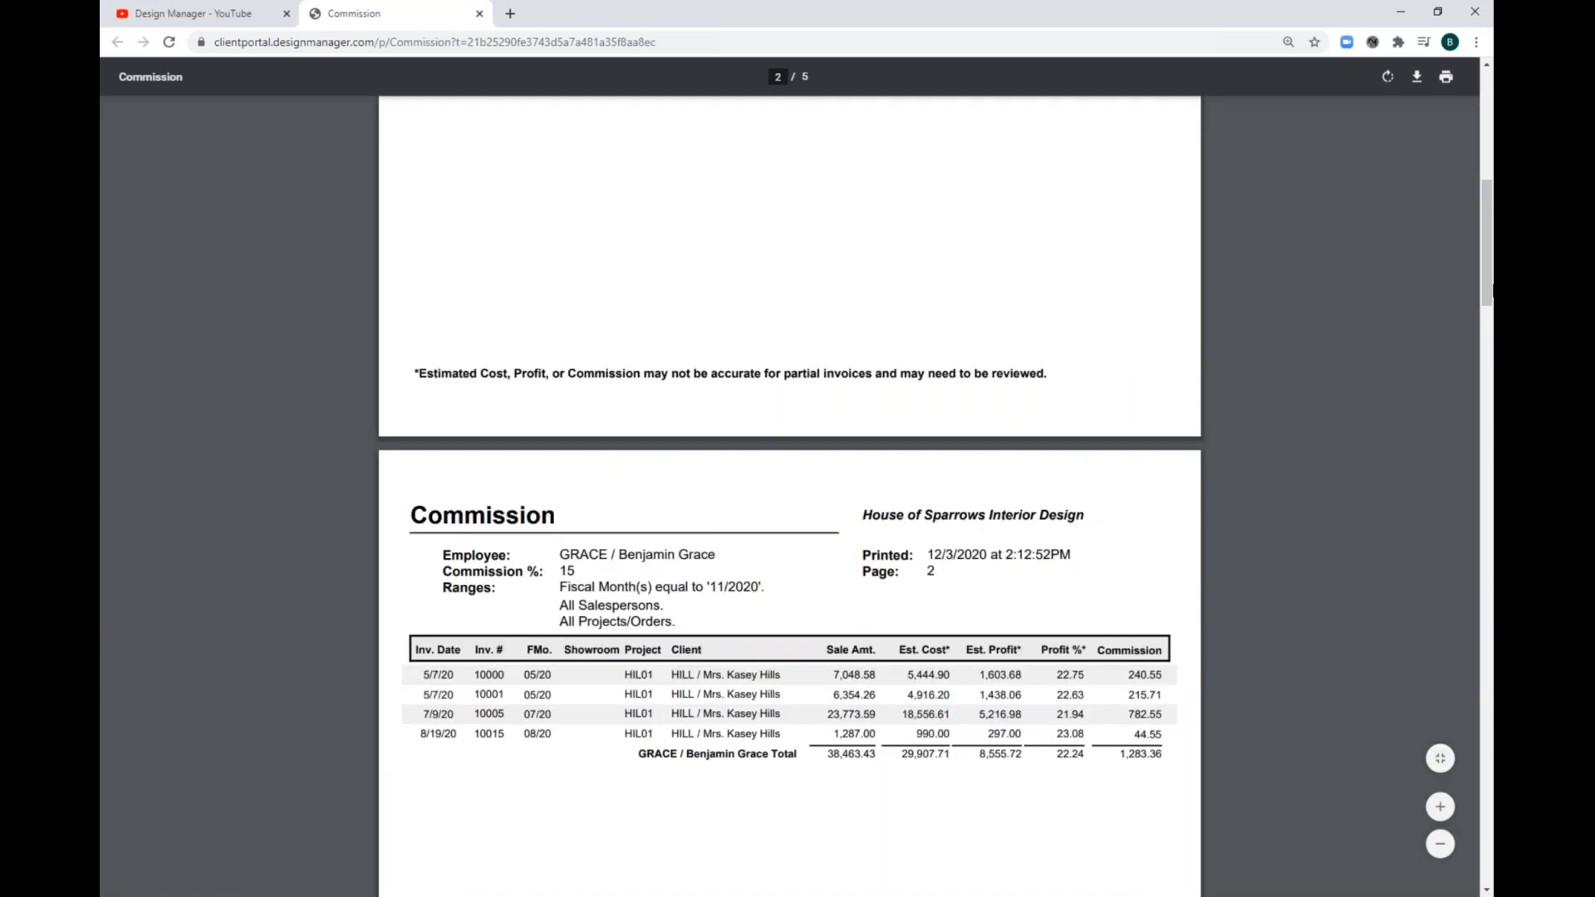
left_click_drag(1488, 297, 1487, 342)
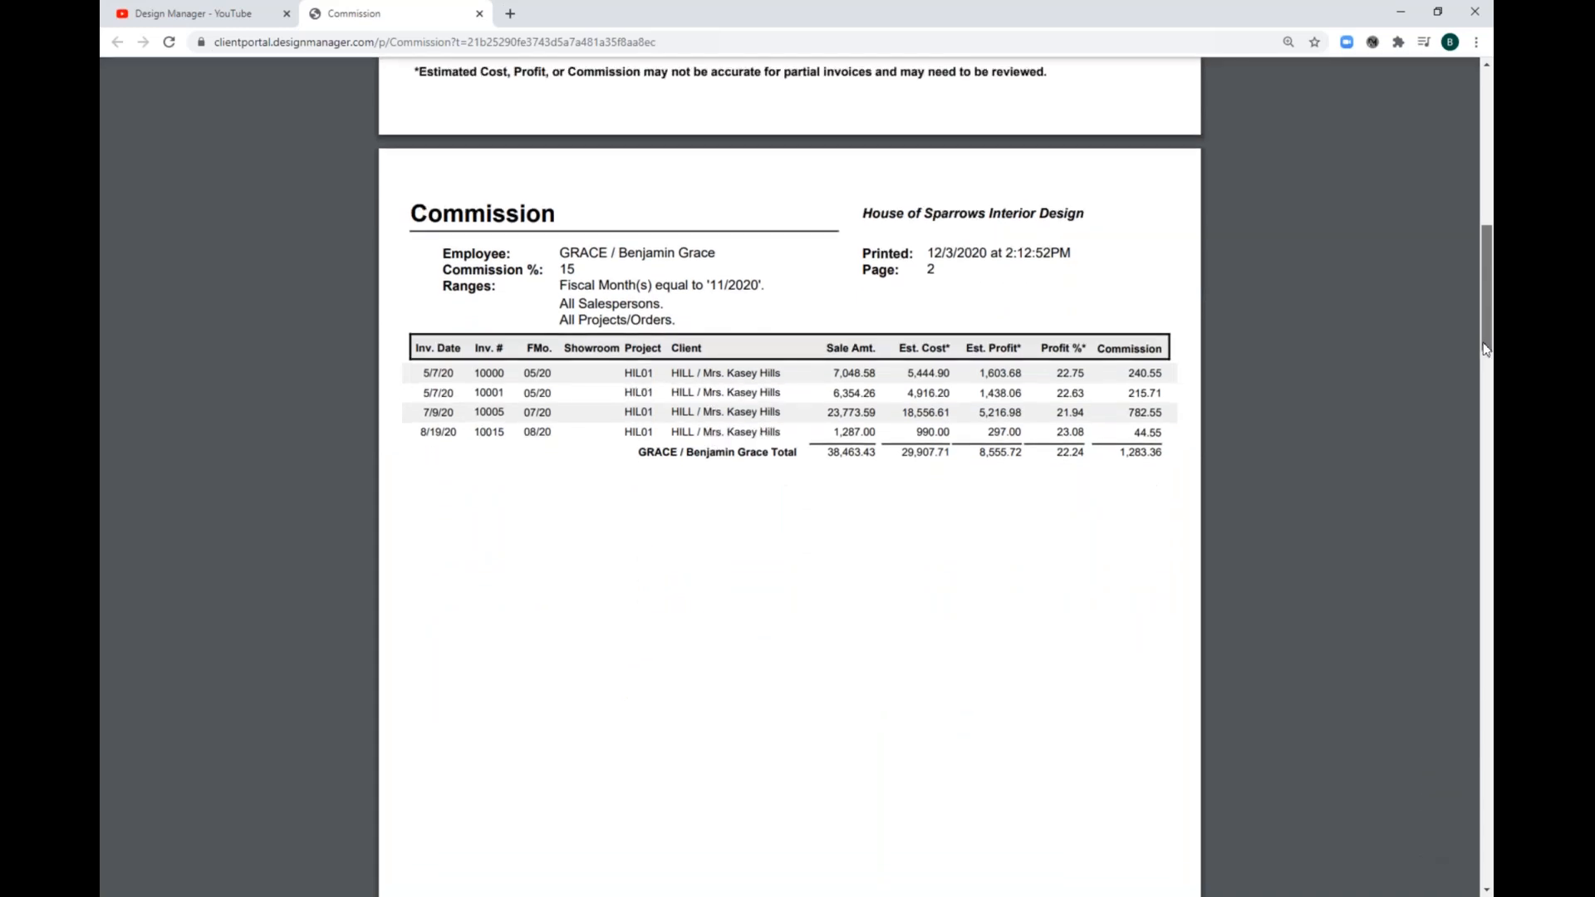
scroll(1360, 335, "down", 1)
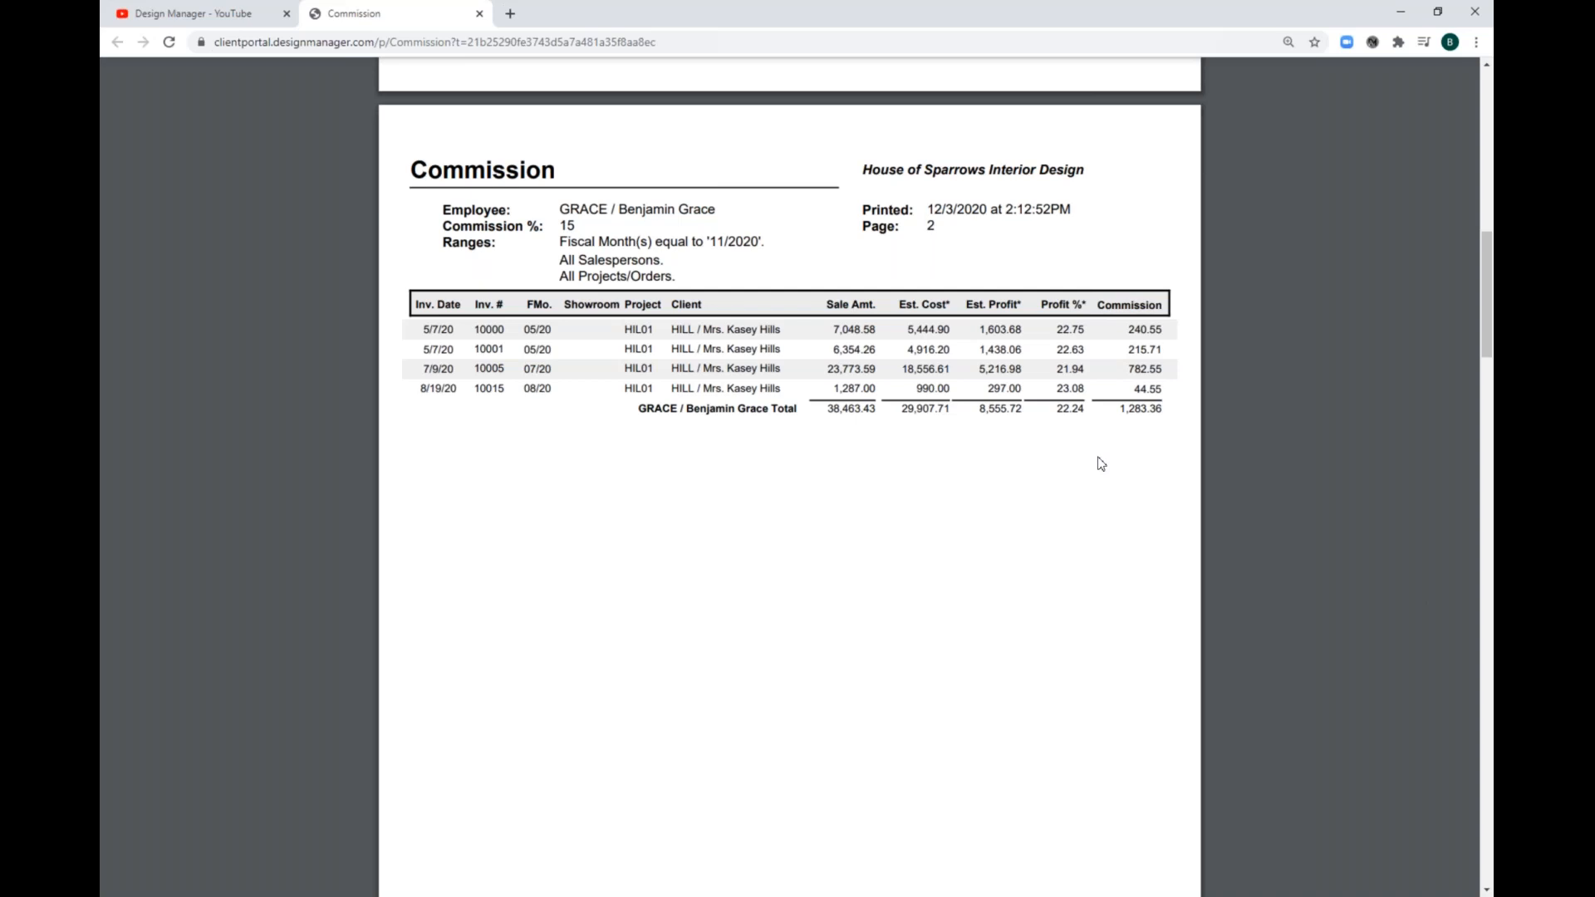
left_click_drag(1491, 326, 1487, 502)
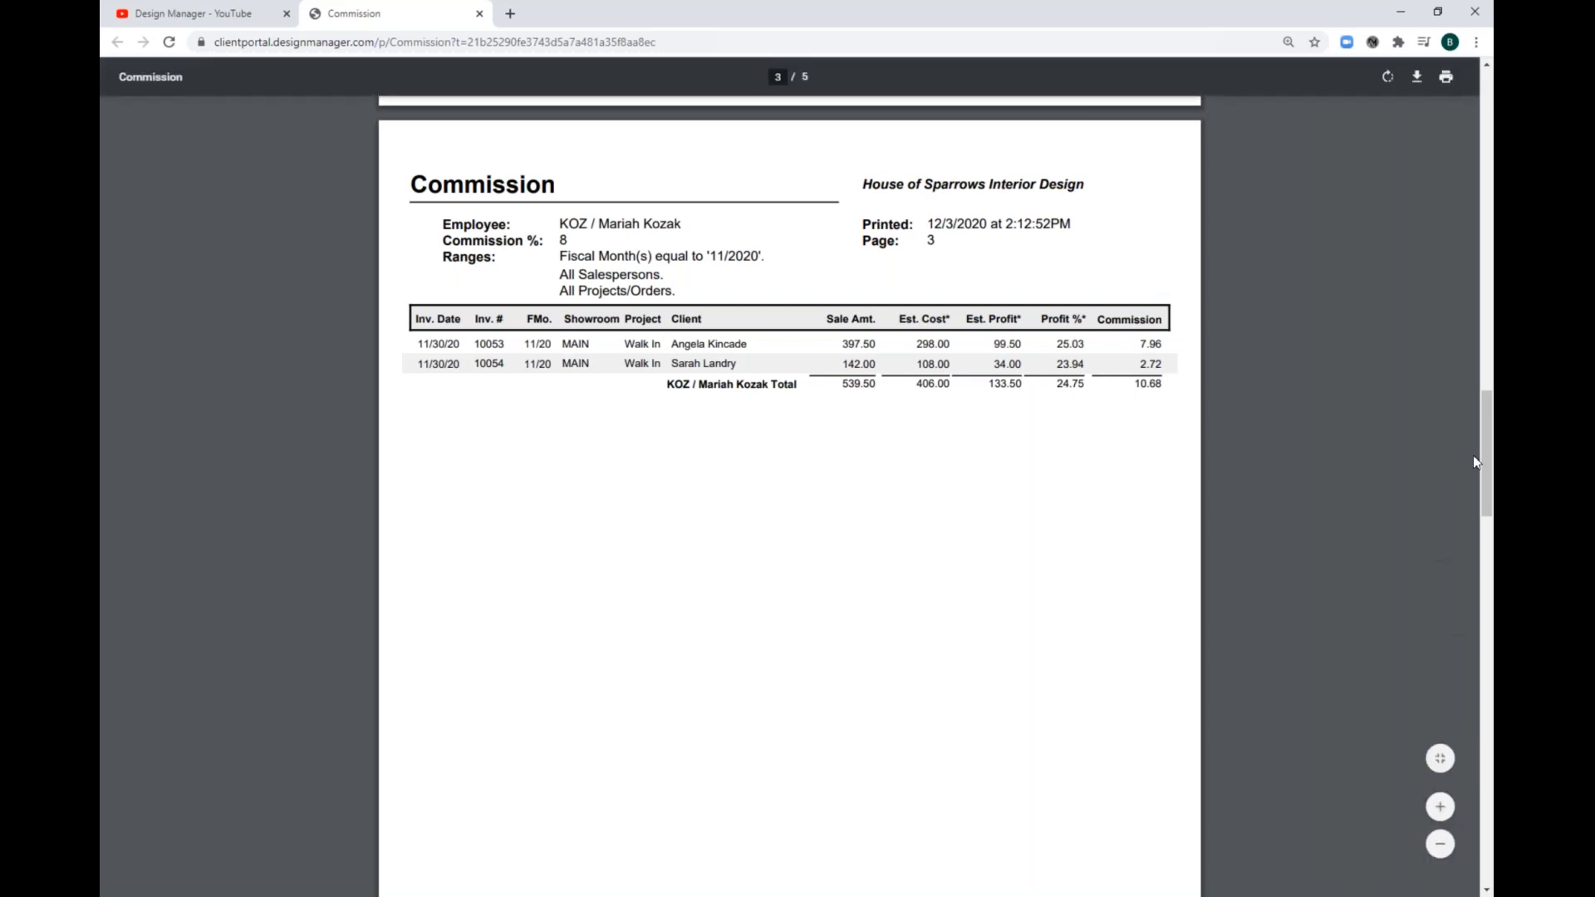
left_click_drag(1482, 468, 1485, 98)
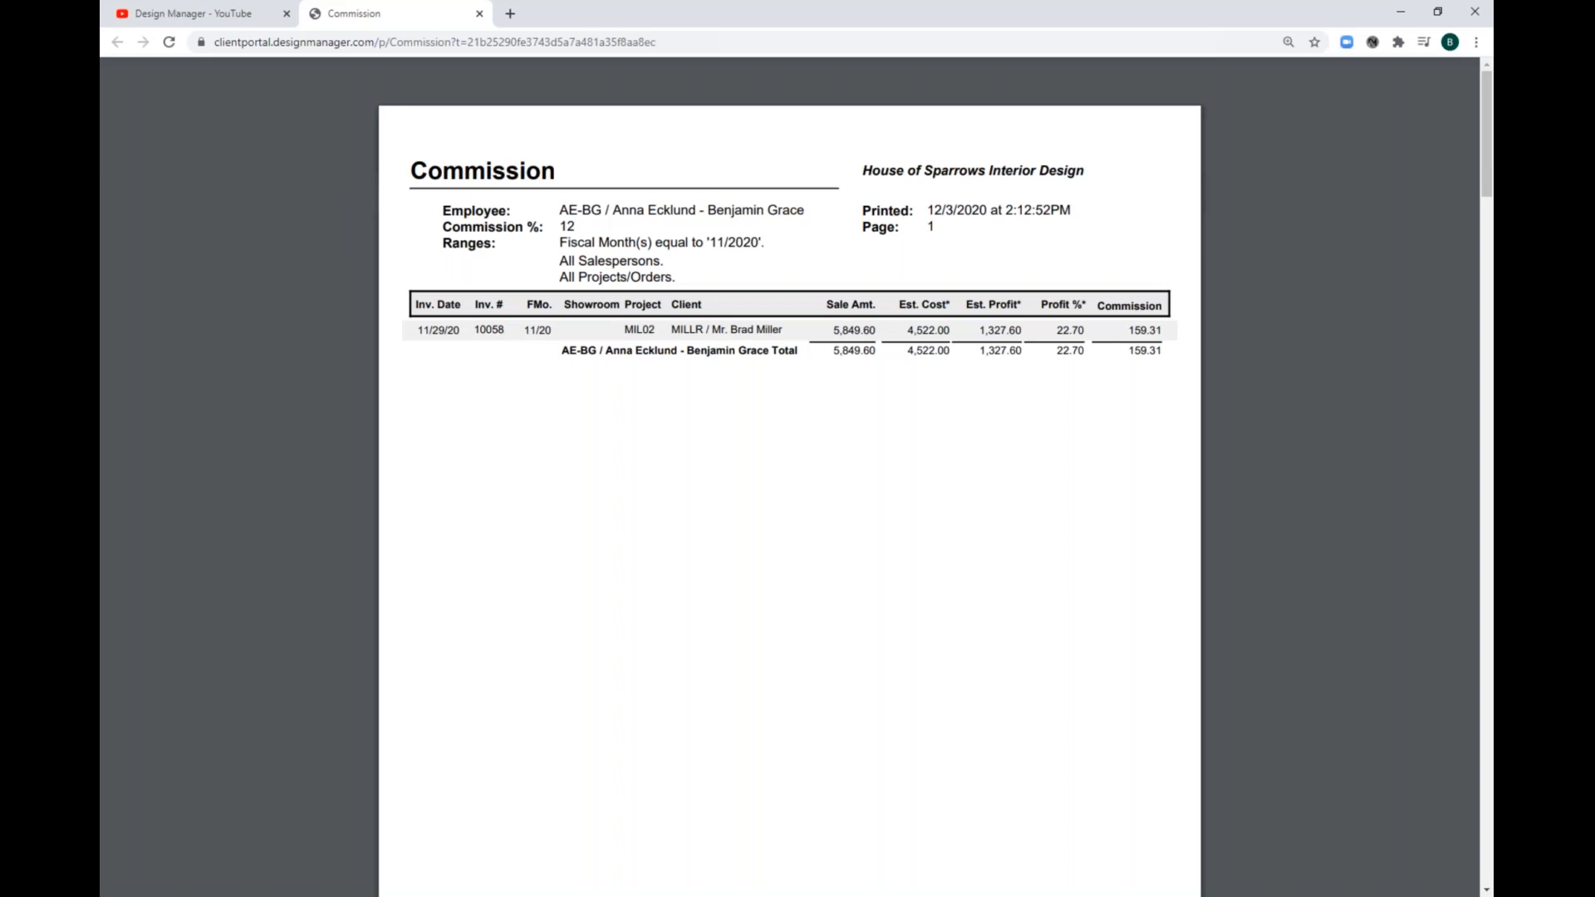
Step: Return to Design Manager and exclude design fee, crating, freight, install/labor and time from the Commission report
left_click(758, 896)
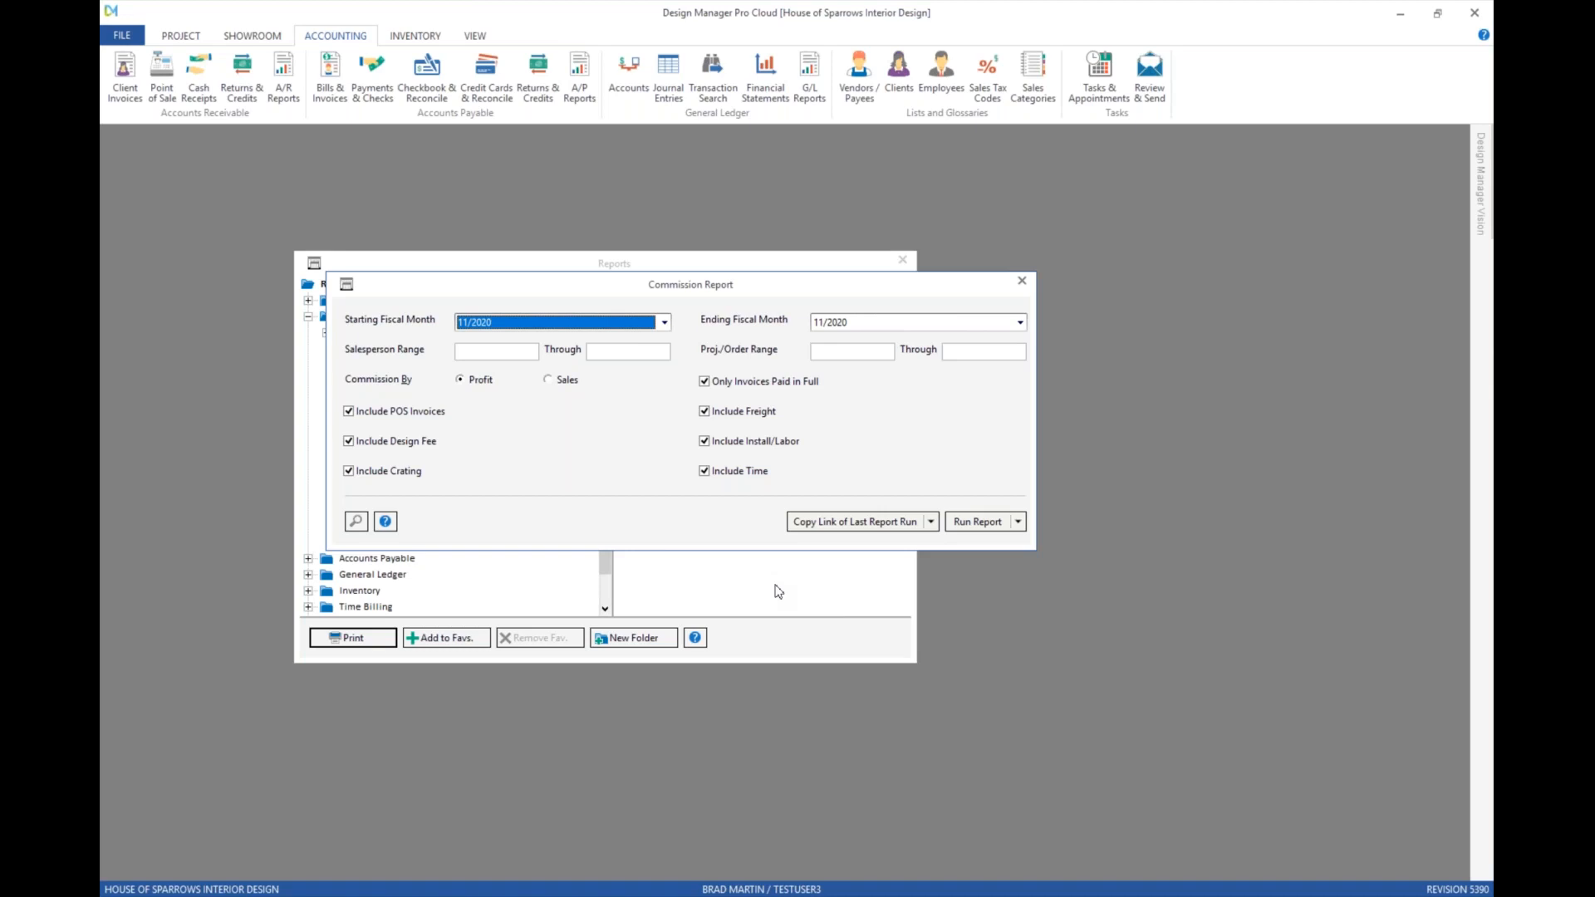
left_click(418, 443)
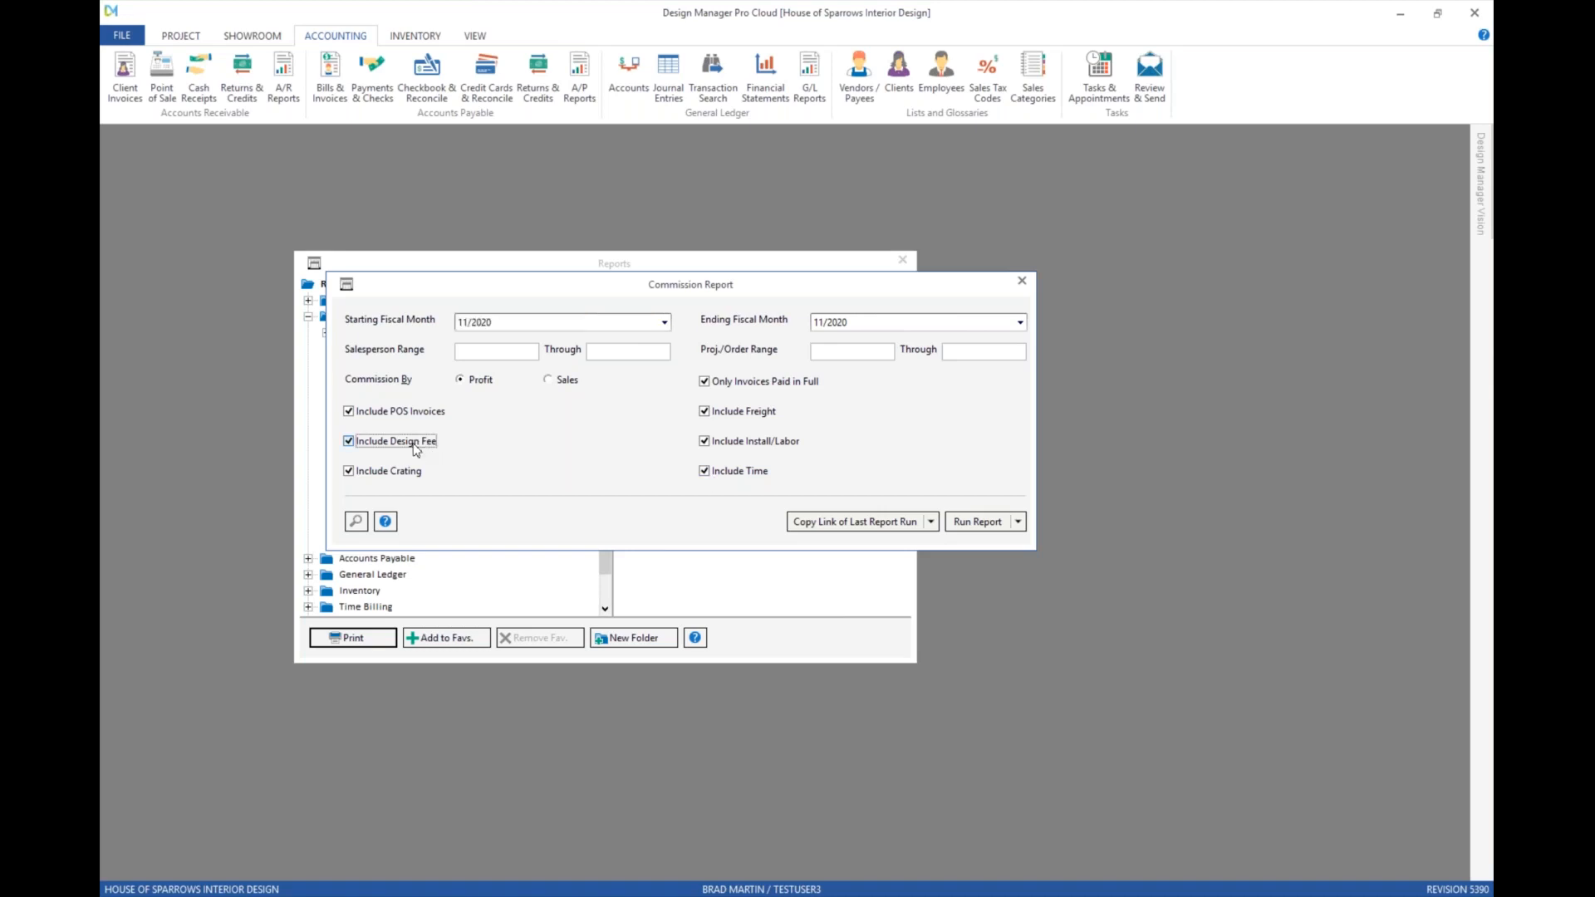
left_click(399, 475)
left_click(742, 413)
left_click(745, 443)
left_click(740, 473)
Step: Limit the Commission report's salesperson range to the Timeless Town House project's salesperson, and run the report
type("GRACE")
key("Tab")
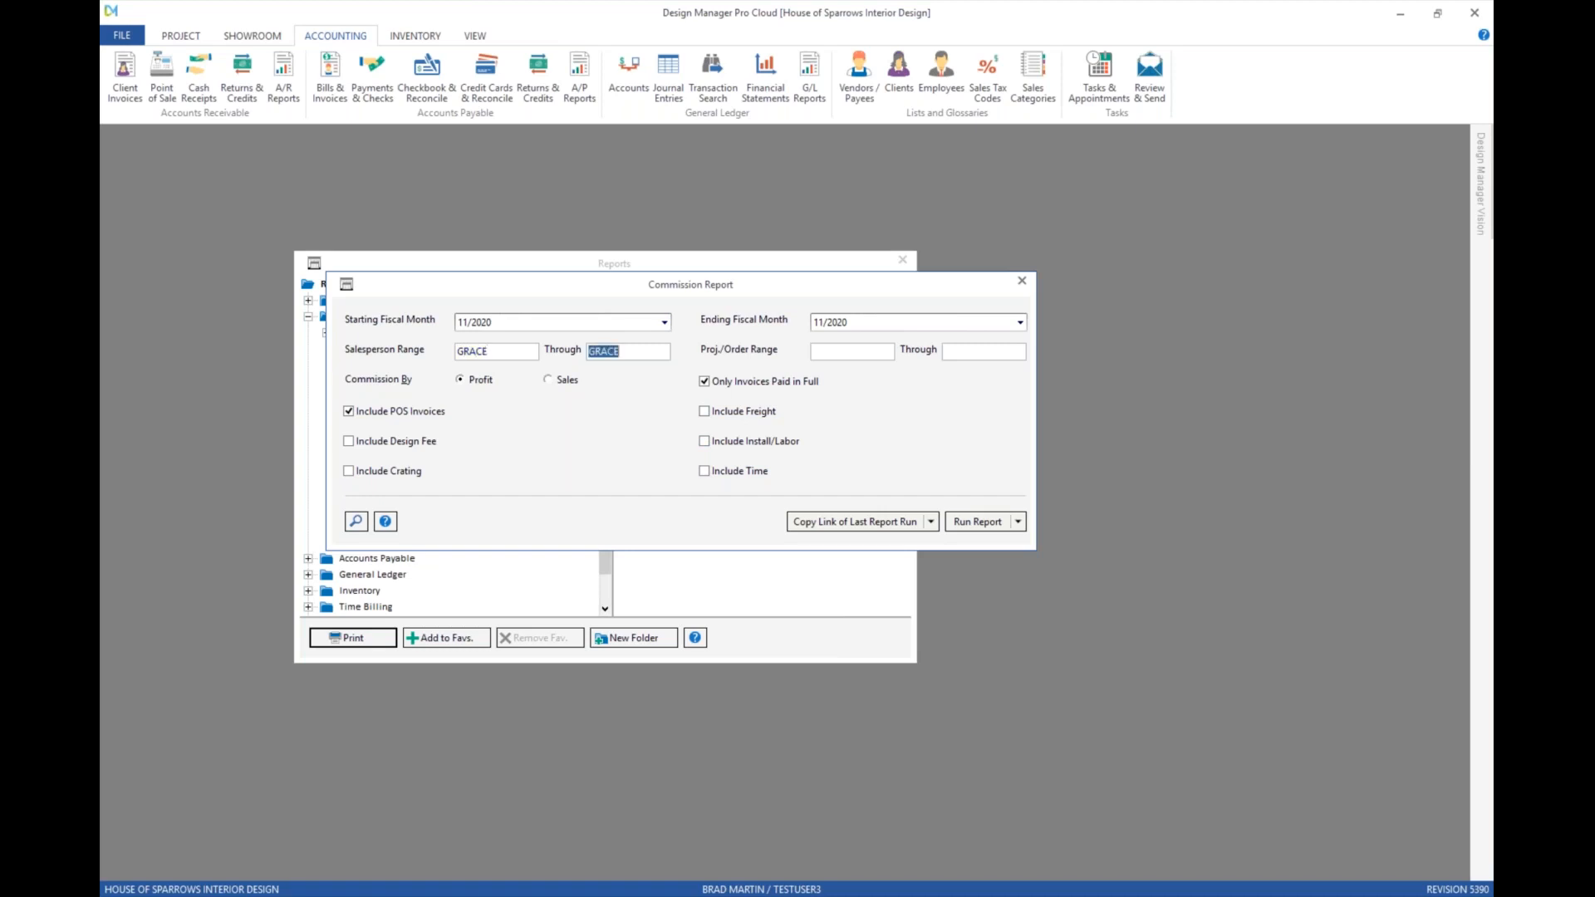
left_click(982, 530)
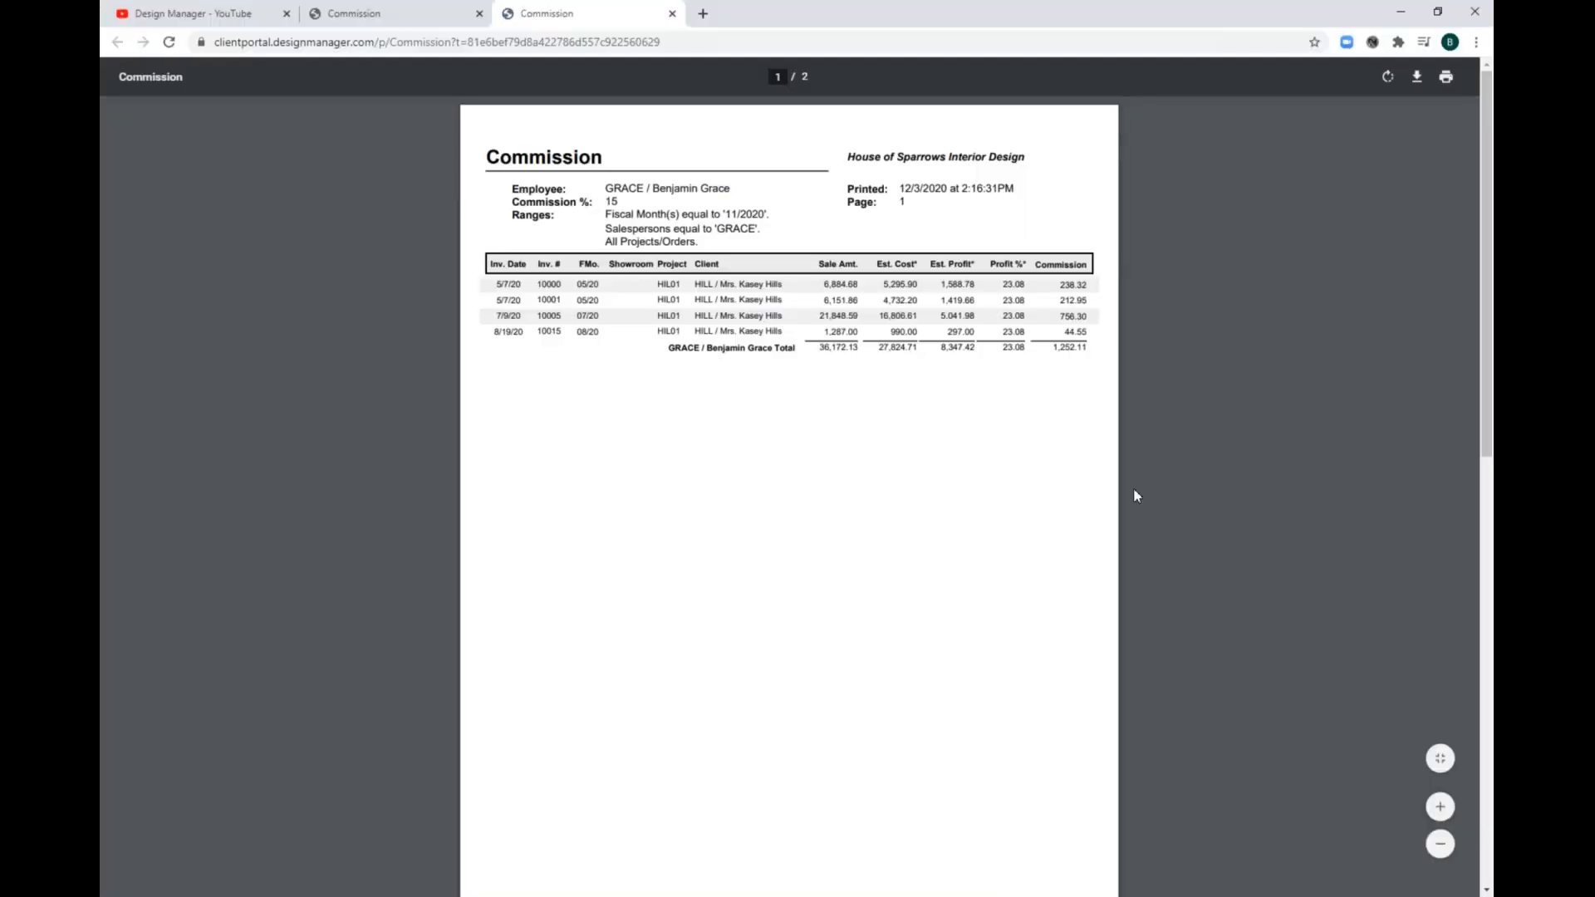
left_click(1441, 807)
left_click(1442, 807)
left_click(1442, 807)
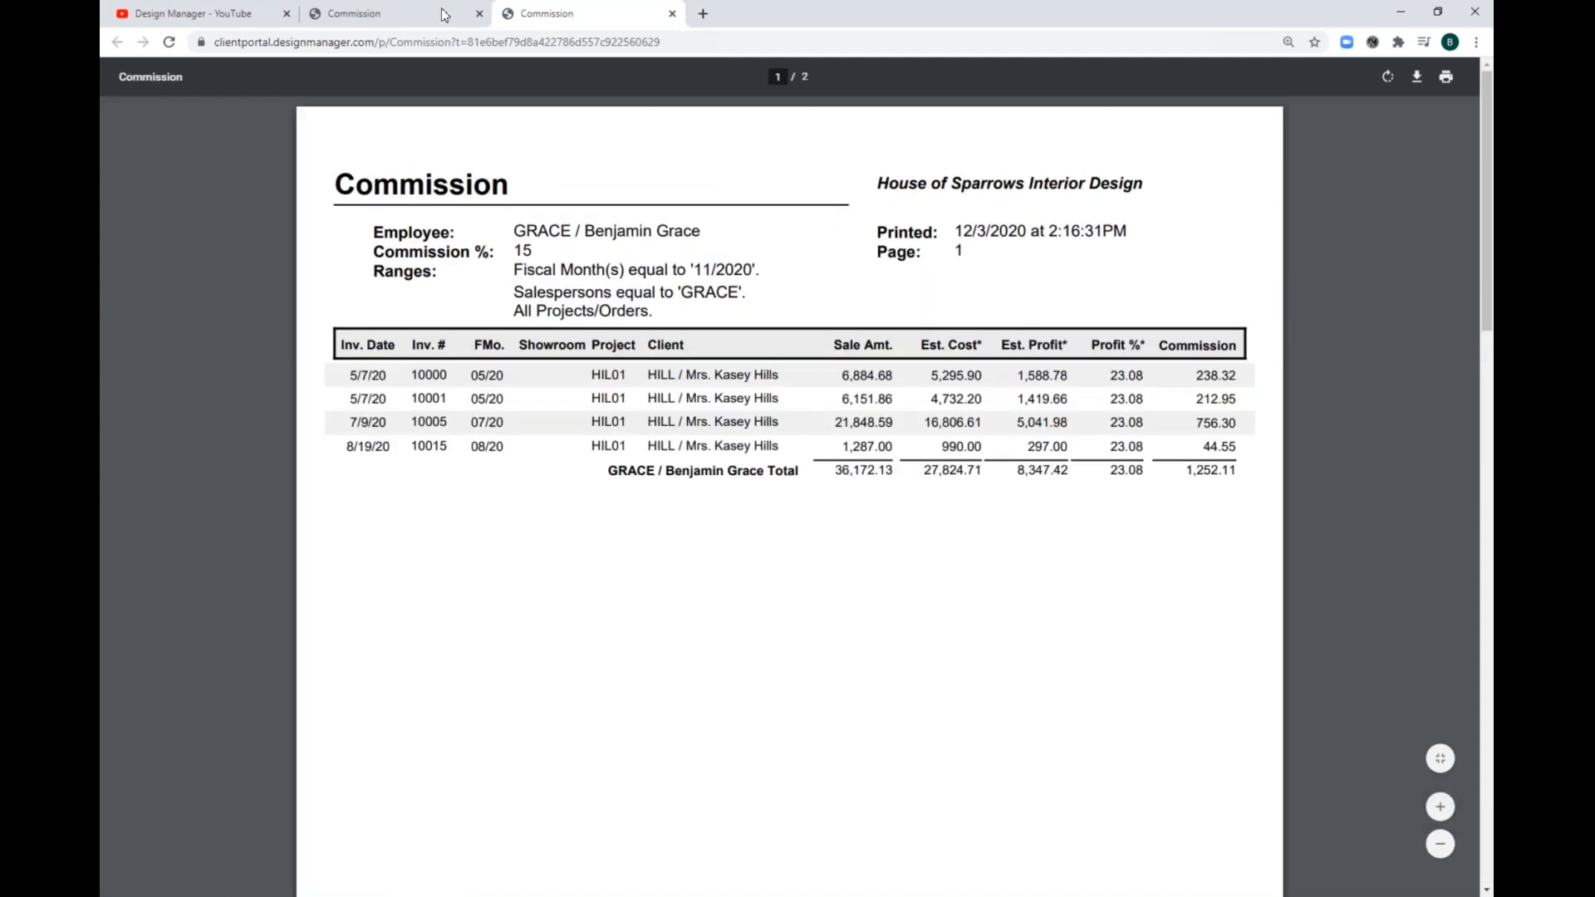
Step: Compare the selected salesperson's sale amounts, estimated profit and commissions between the original all-salespersons report and the report excluding fees, crating, freight, labor and time
left_click(414, 17)
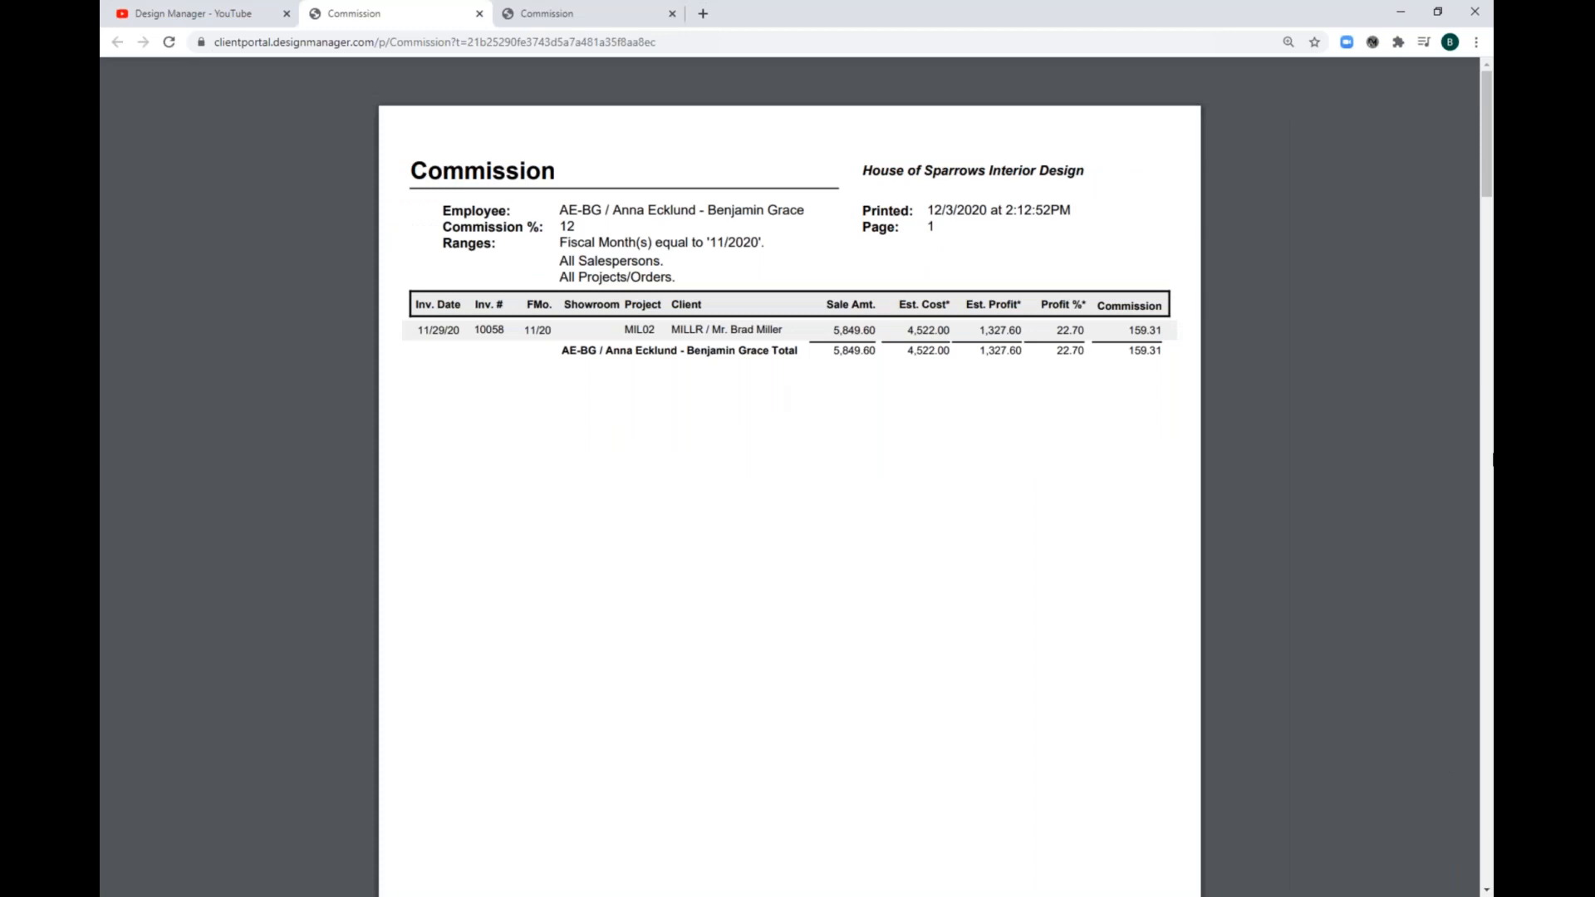
scroll(790, 498, "down", 9)
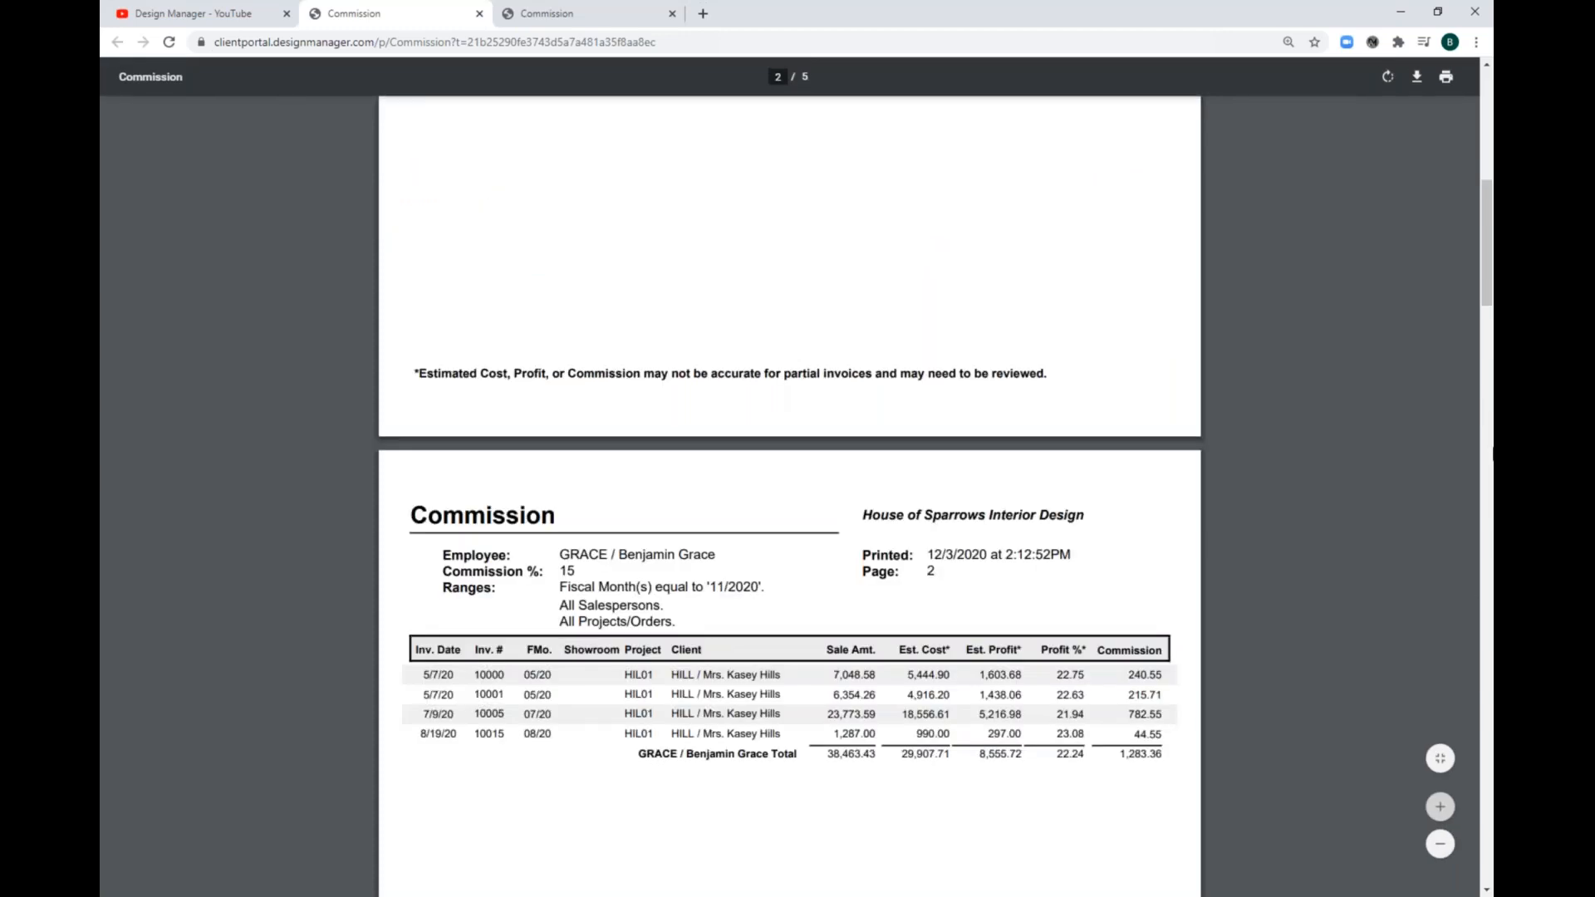
left_click(1492, 449)
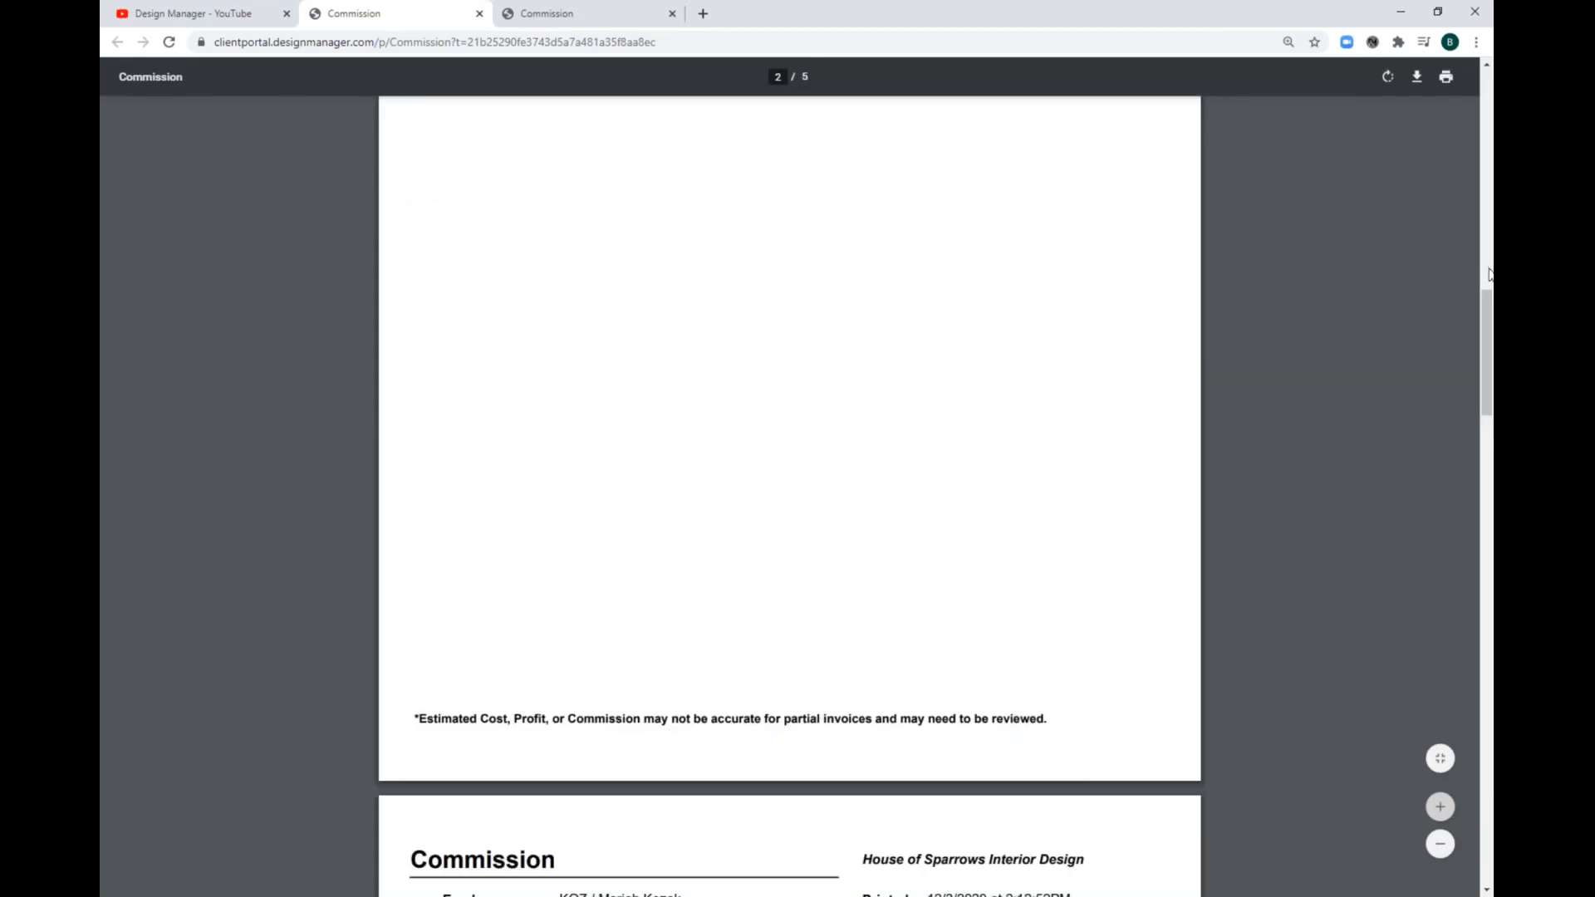
scroll(1488, 283, "down", 4)
left_click_drag(1486, 304, 1487, 378)
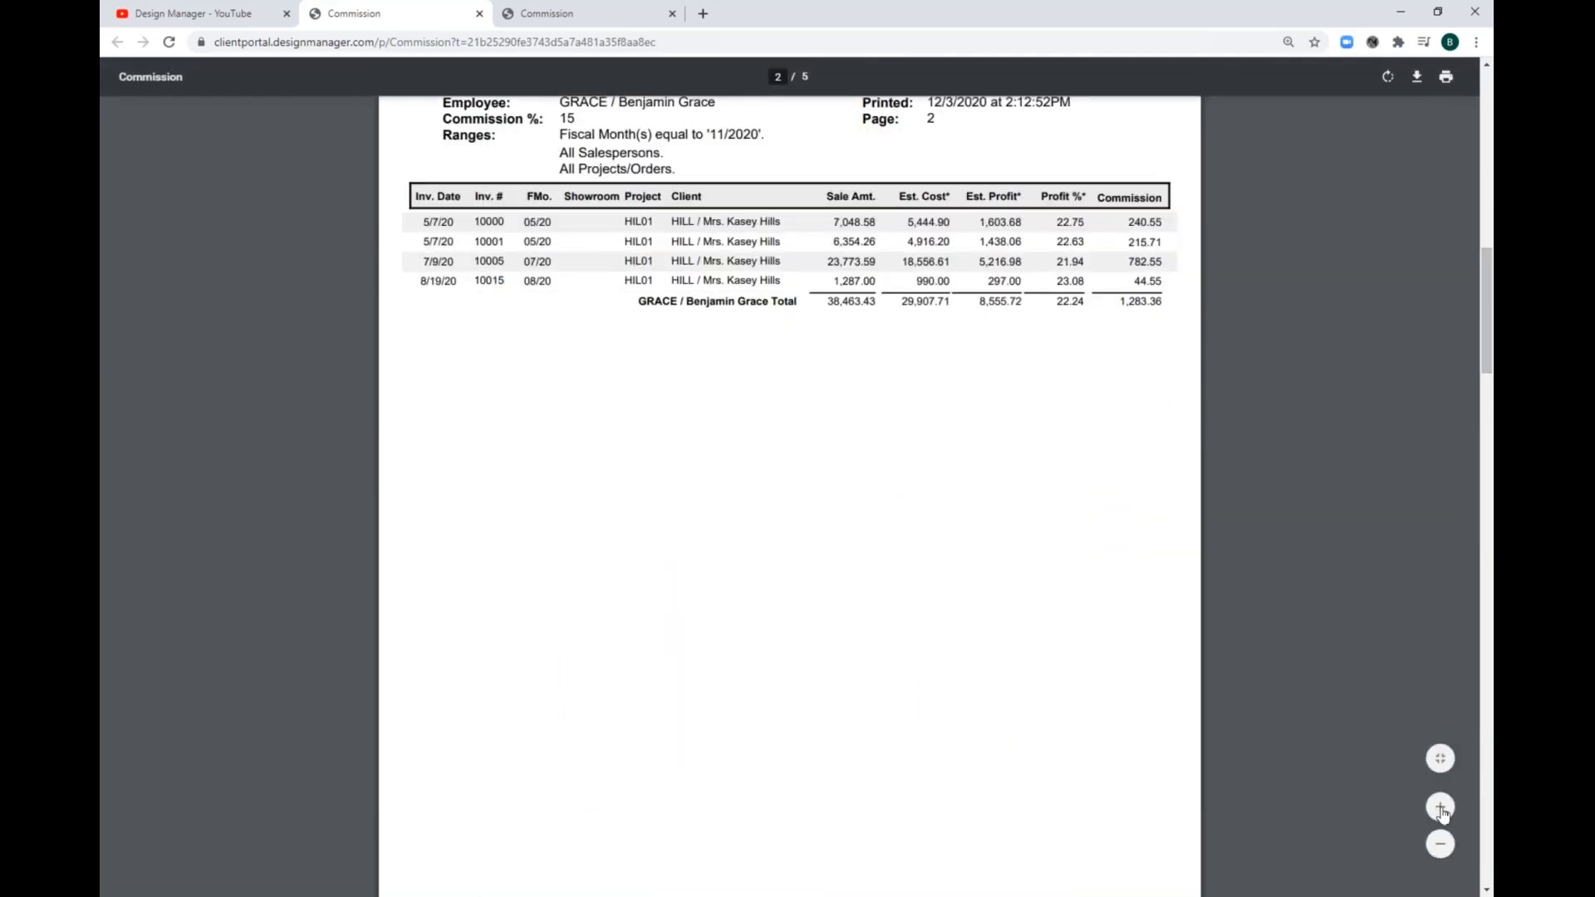
left_click(1440, 807)
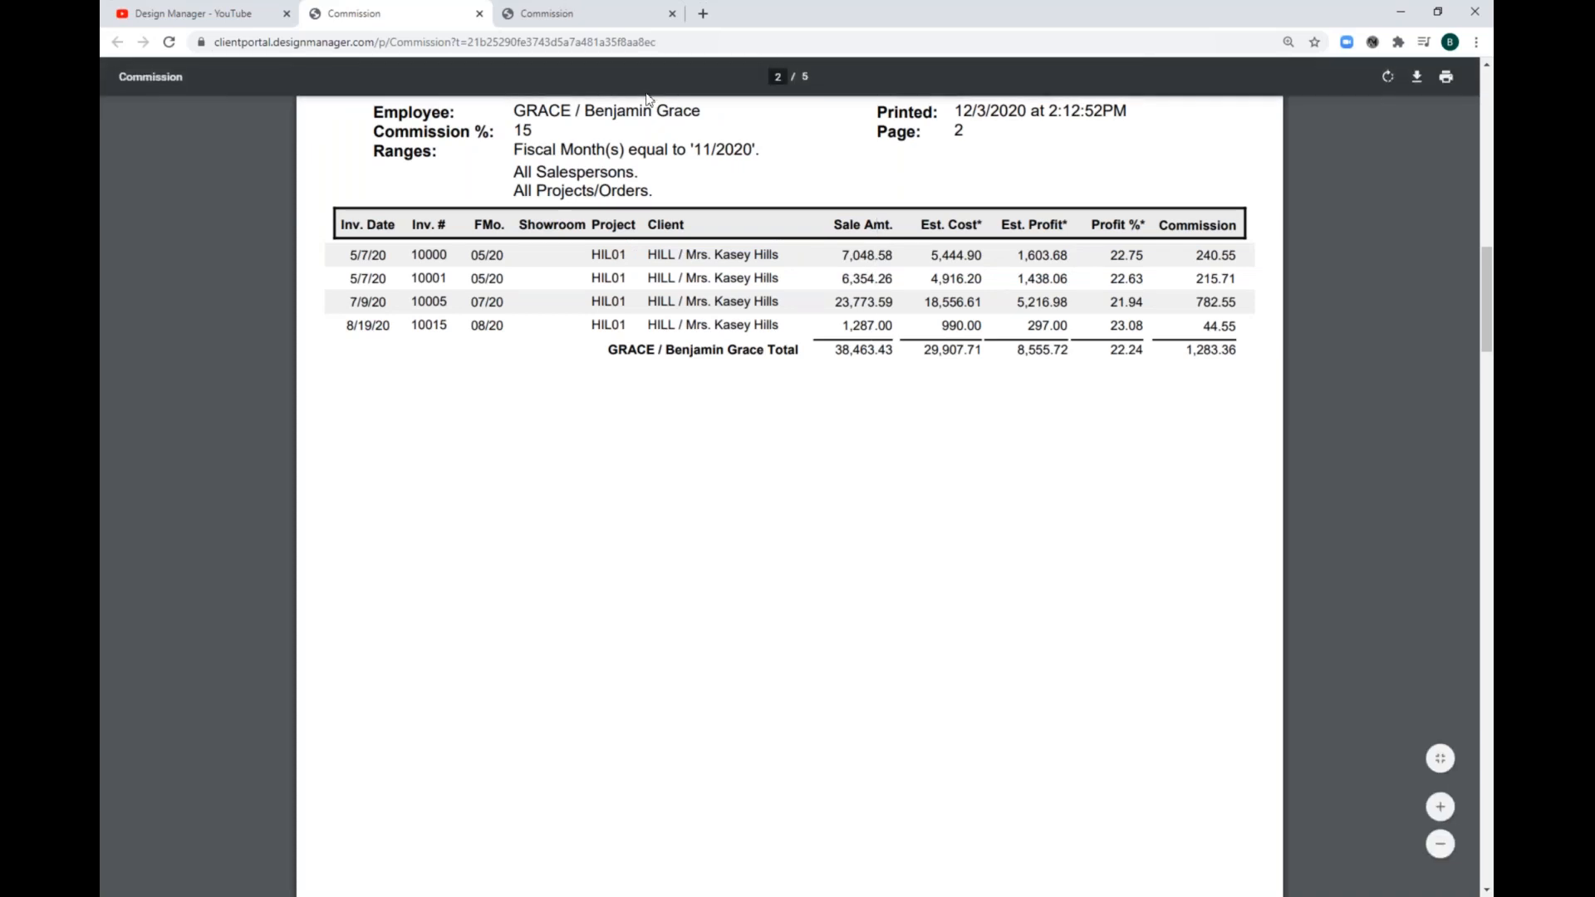
key("ctrl+Tab")
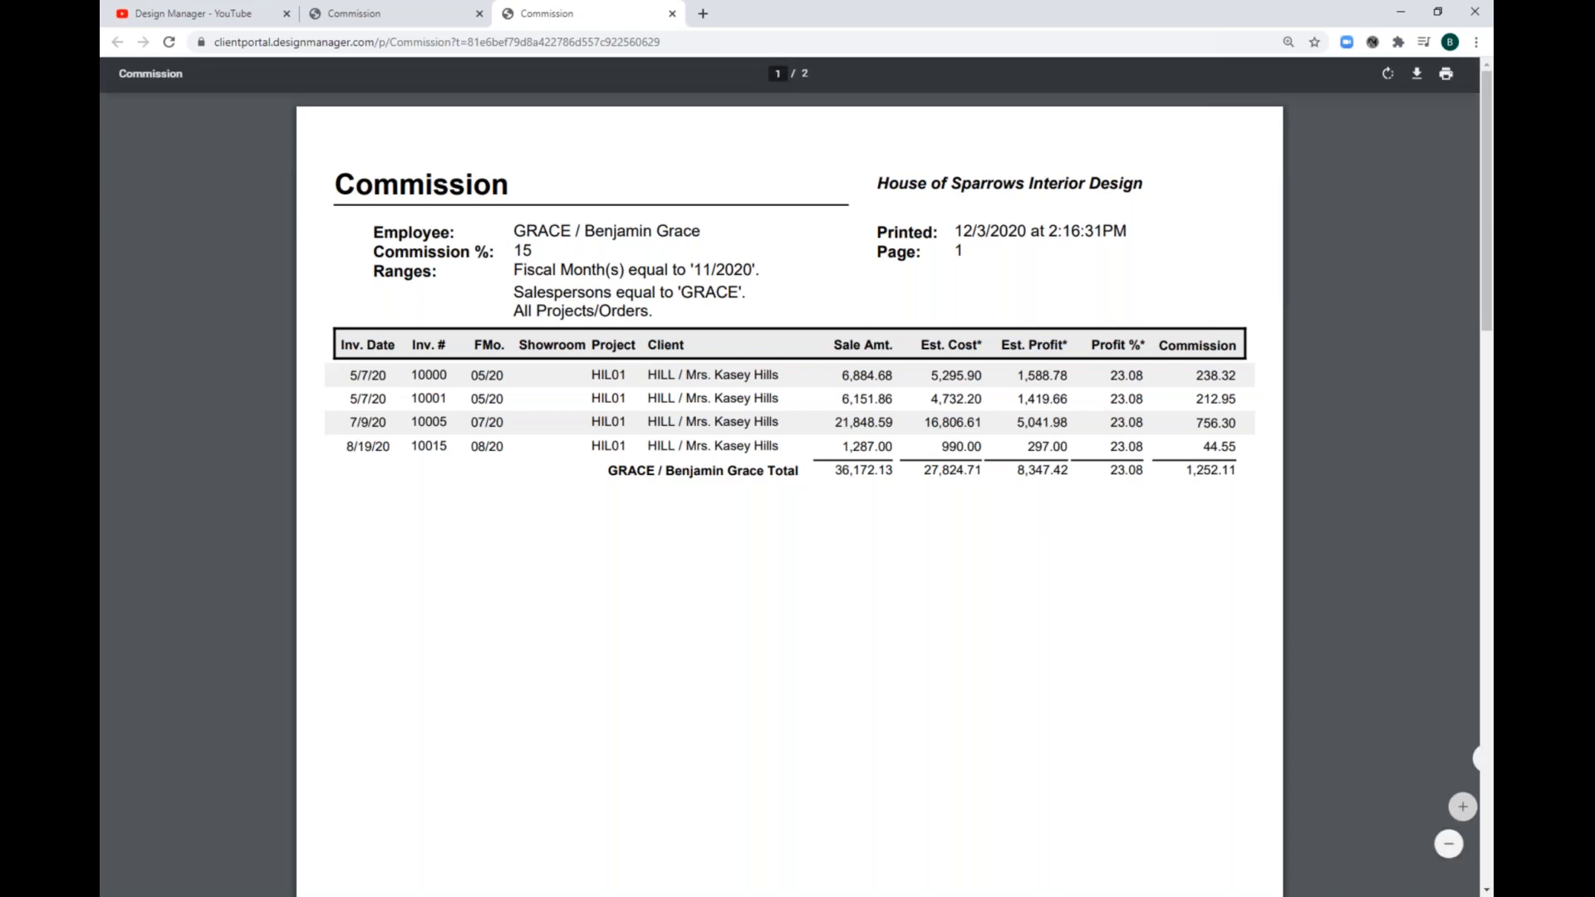
left_click(420, 13)
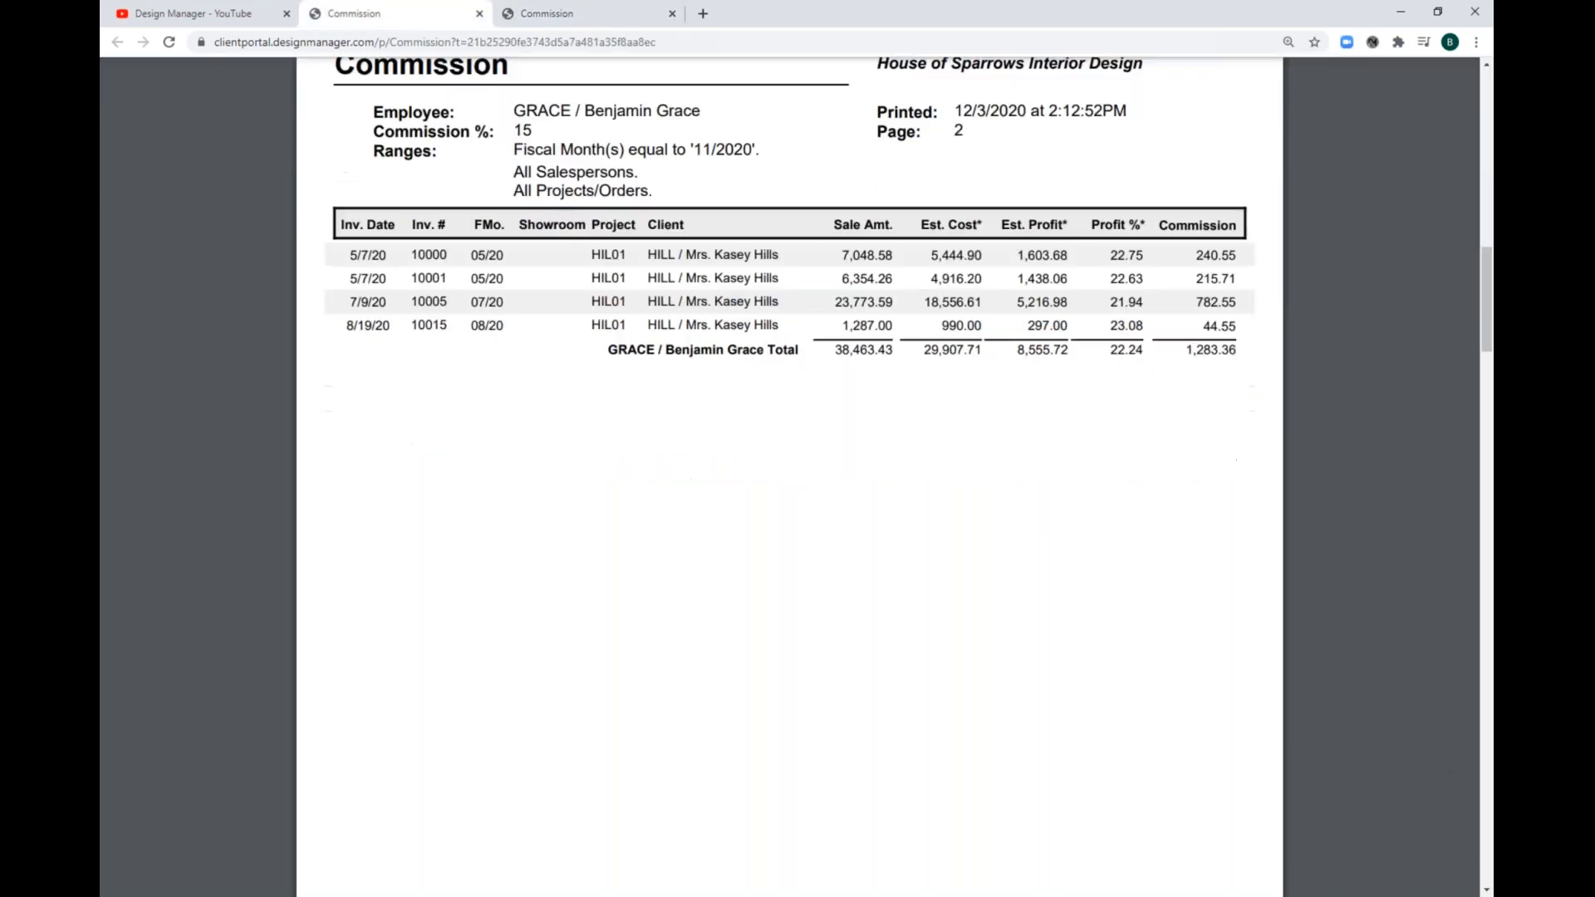
left_click(617, 12)
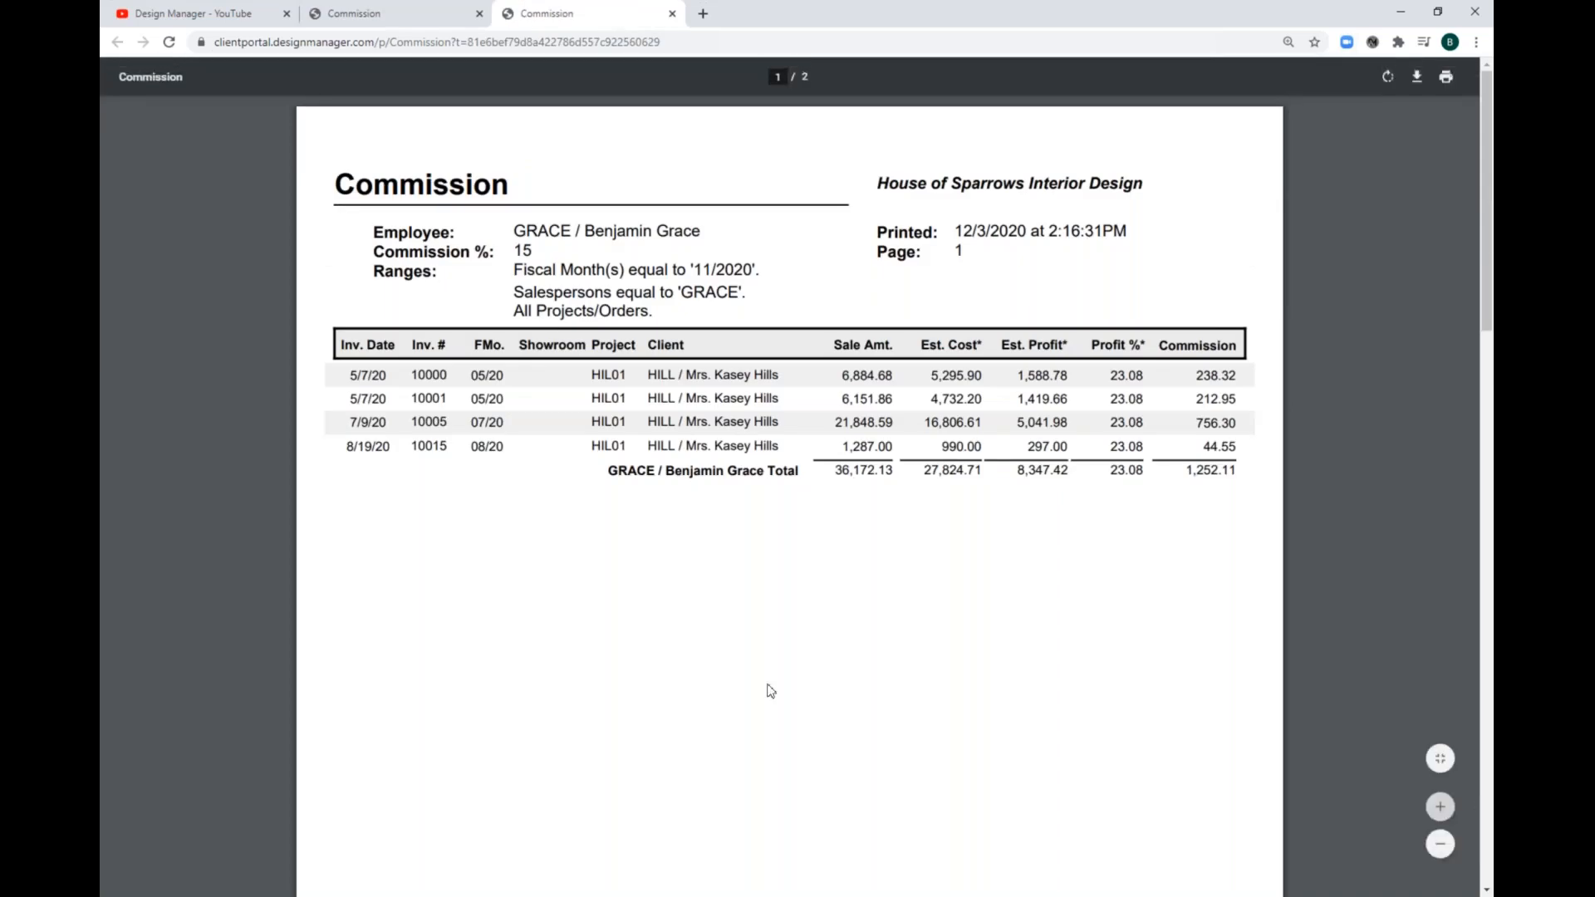
Step: Return to Design Manager and run the Commission report by sales with freight, install/labor, time, design fee and crating included
left_click(752, 887)
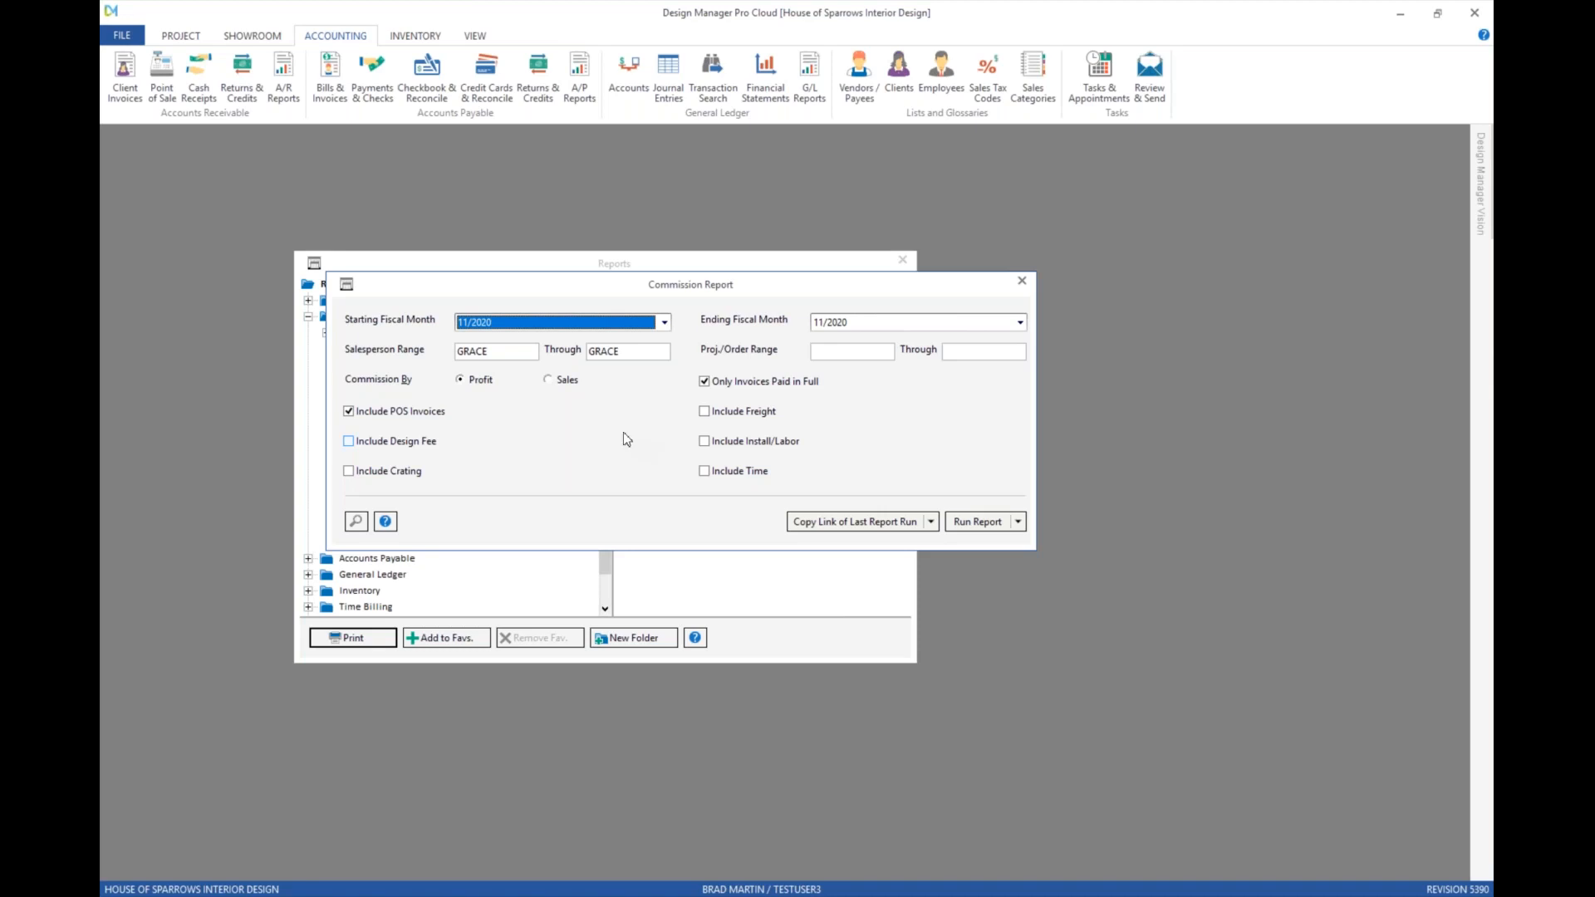
left_click(570, 381)
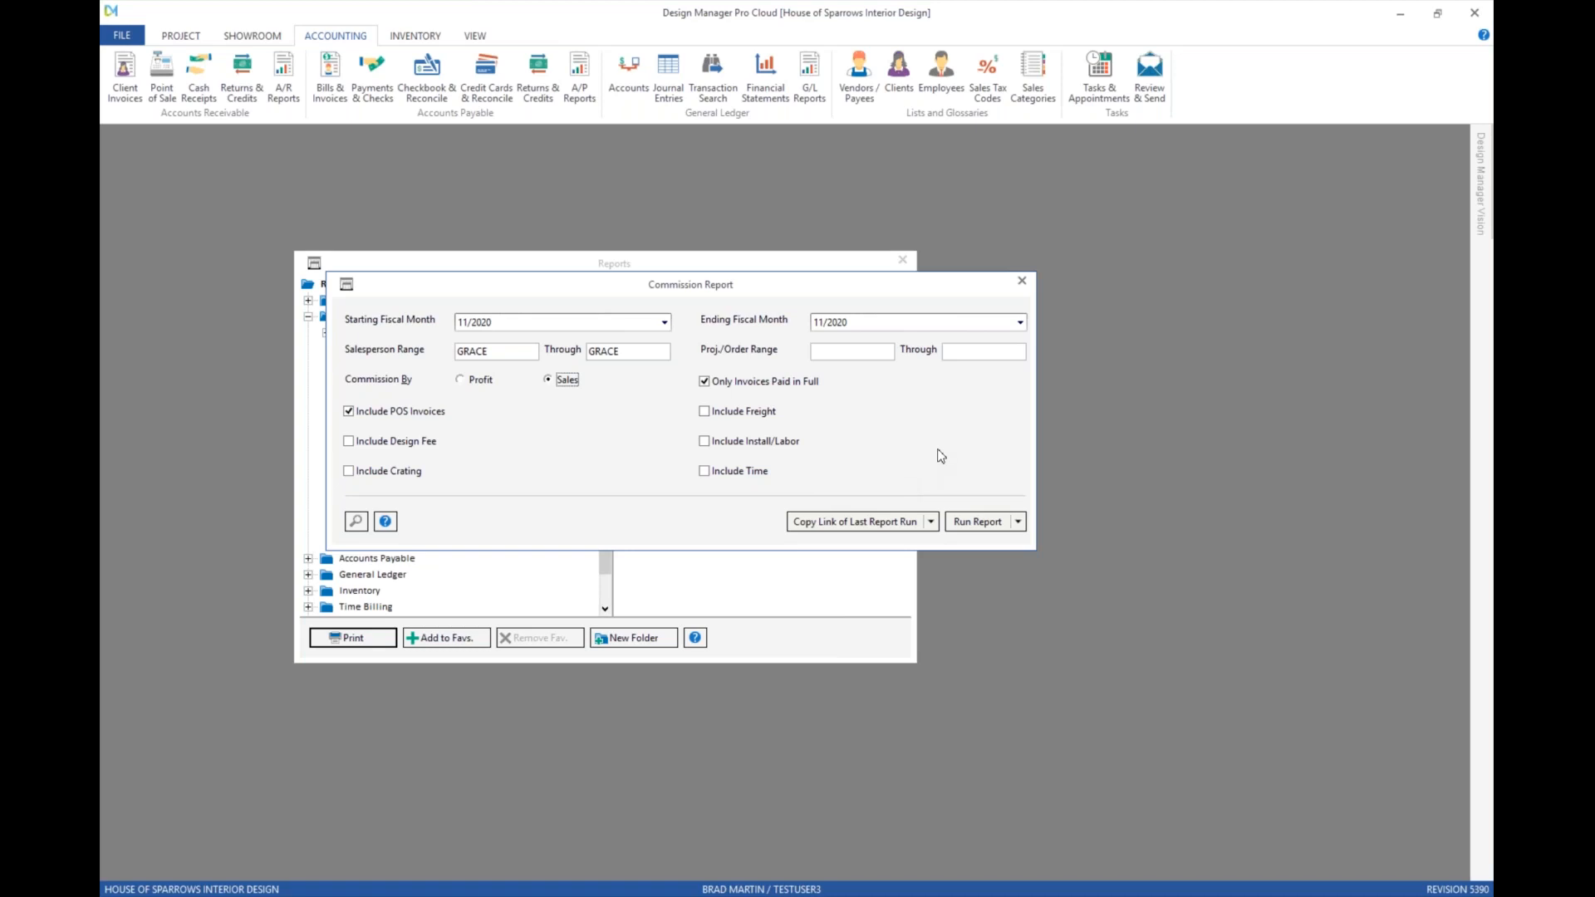
left_click(708, 413)
left_click(706, 443)
left_click(705, 472)
left_click(401, 442)
left_click(412, 473)
left_click(989, 526)
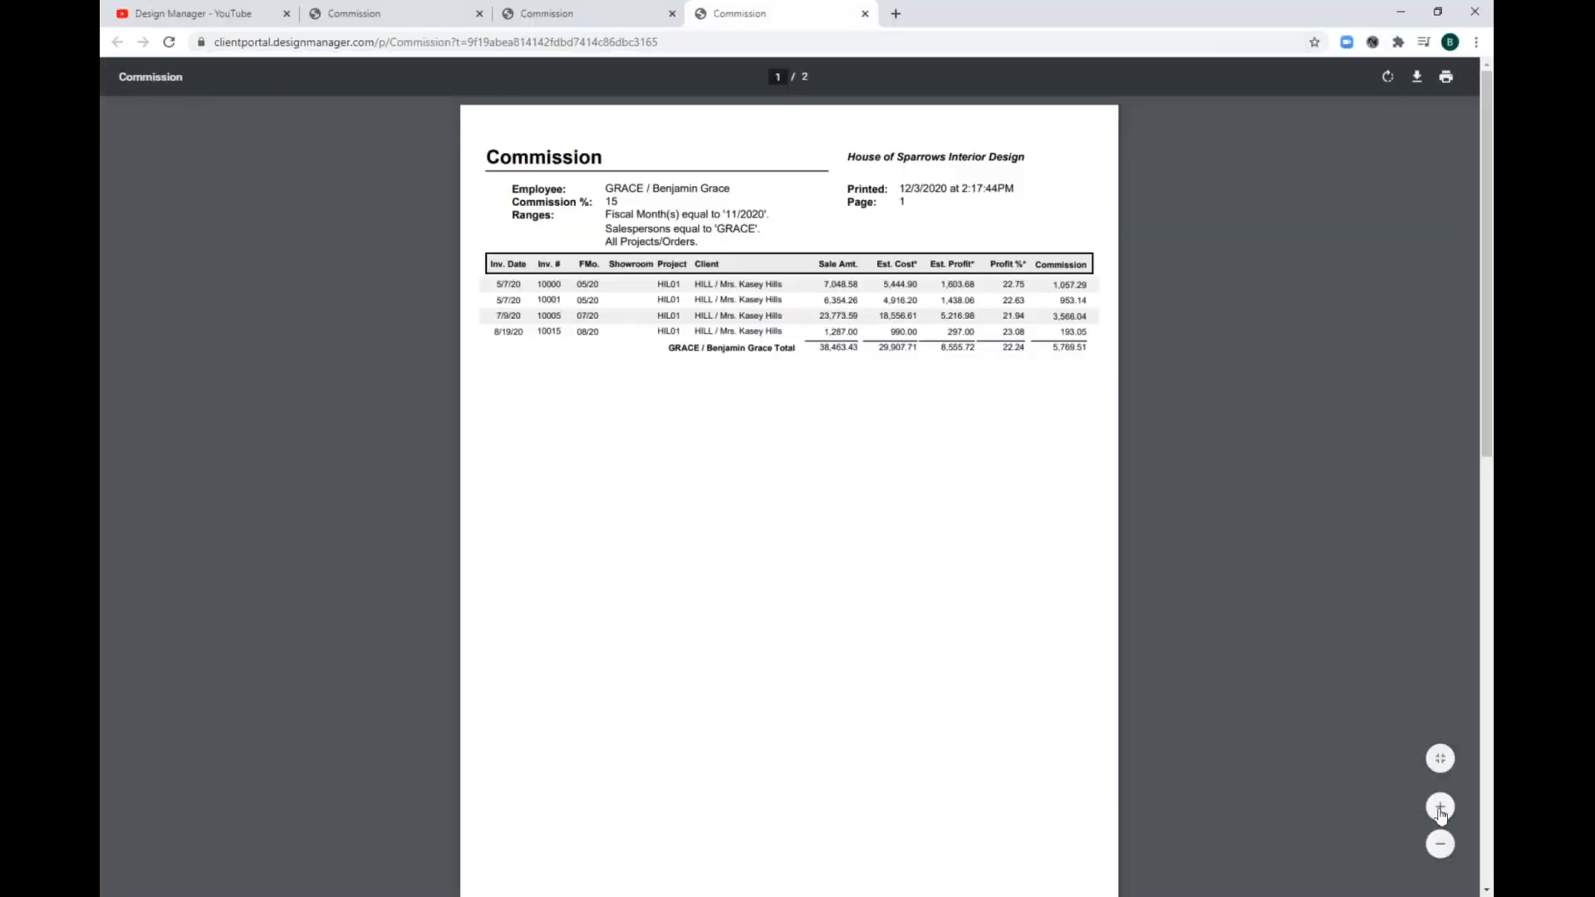
Step: Close the profit report with the exclusions, and compare the sales-based commissions with the original profit-based report, highlighting invoice 10000's sale amount
left_click(1440, 806)
left_click(1441, 810)
left_click(1440, 810)
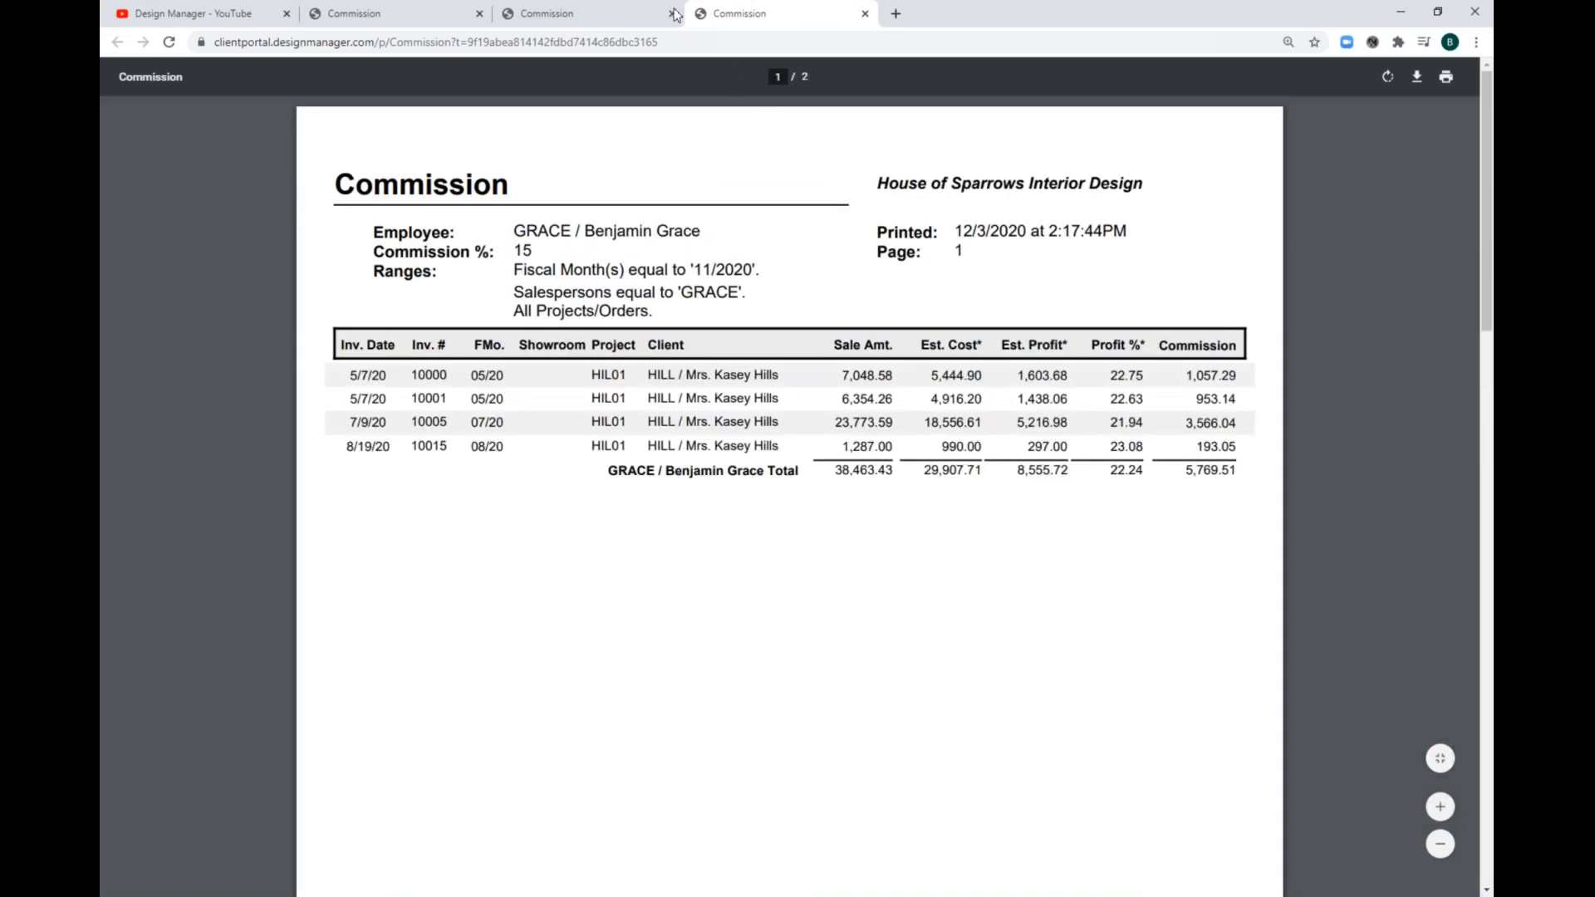
left_click(673, 14)
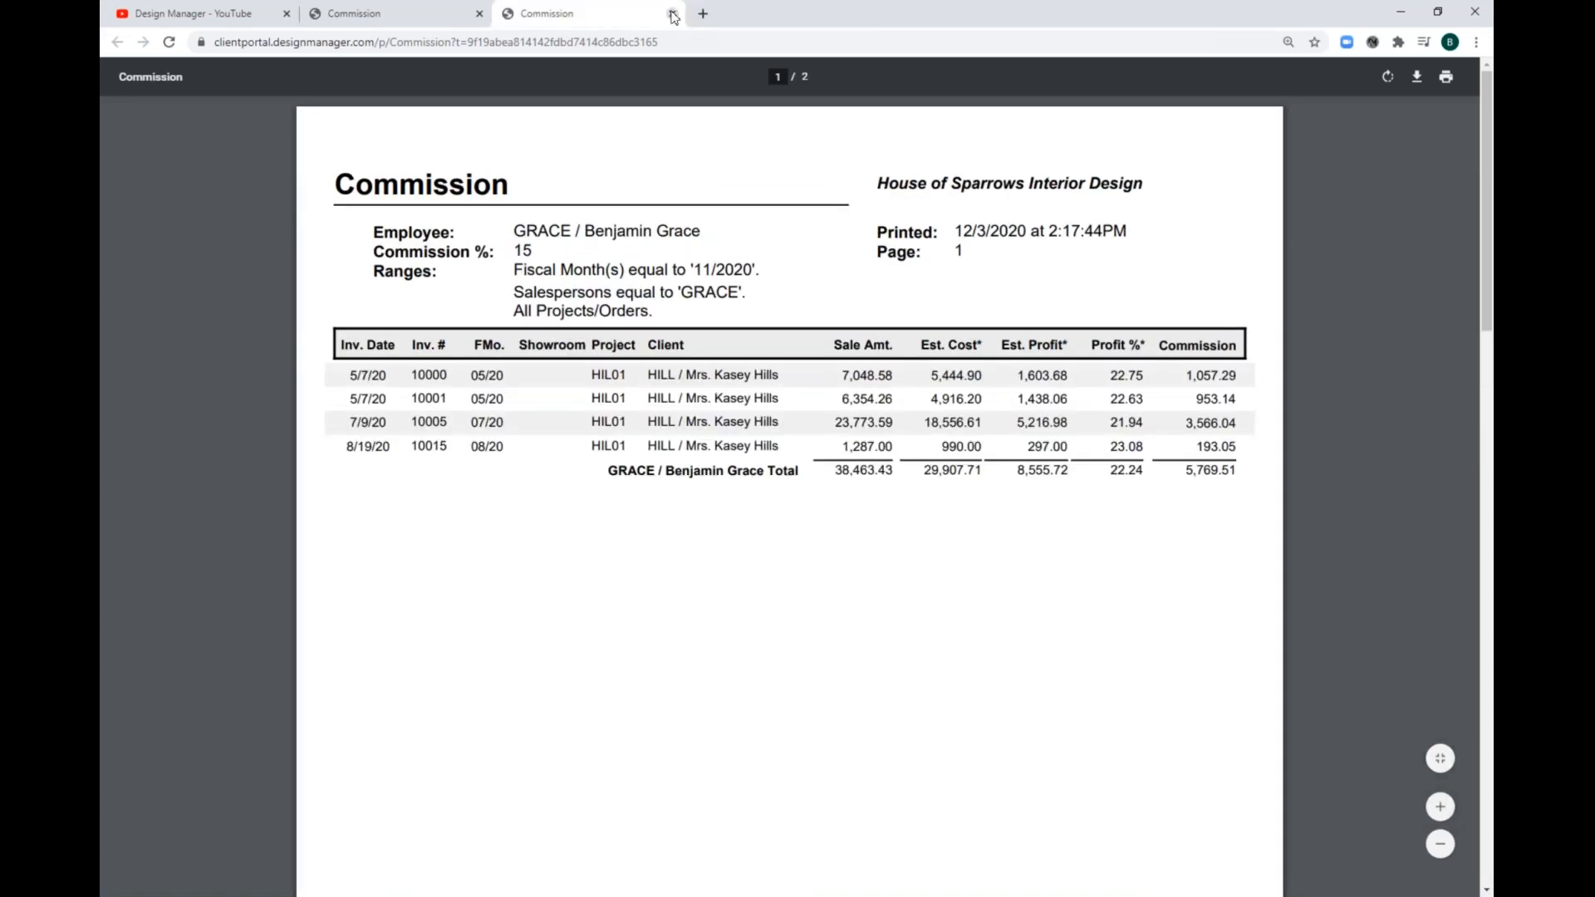
left_click(465, 15)
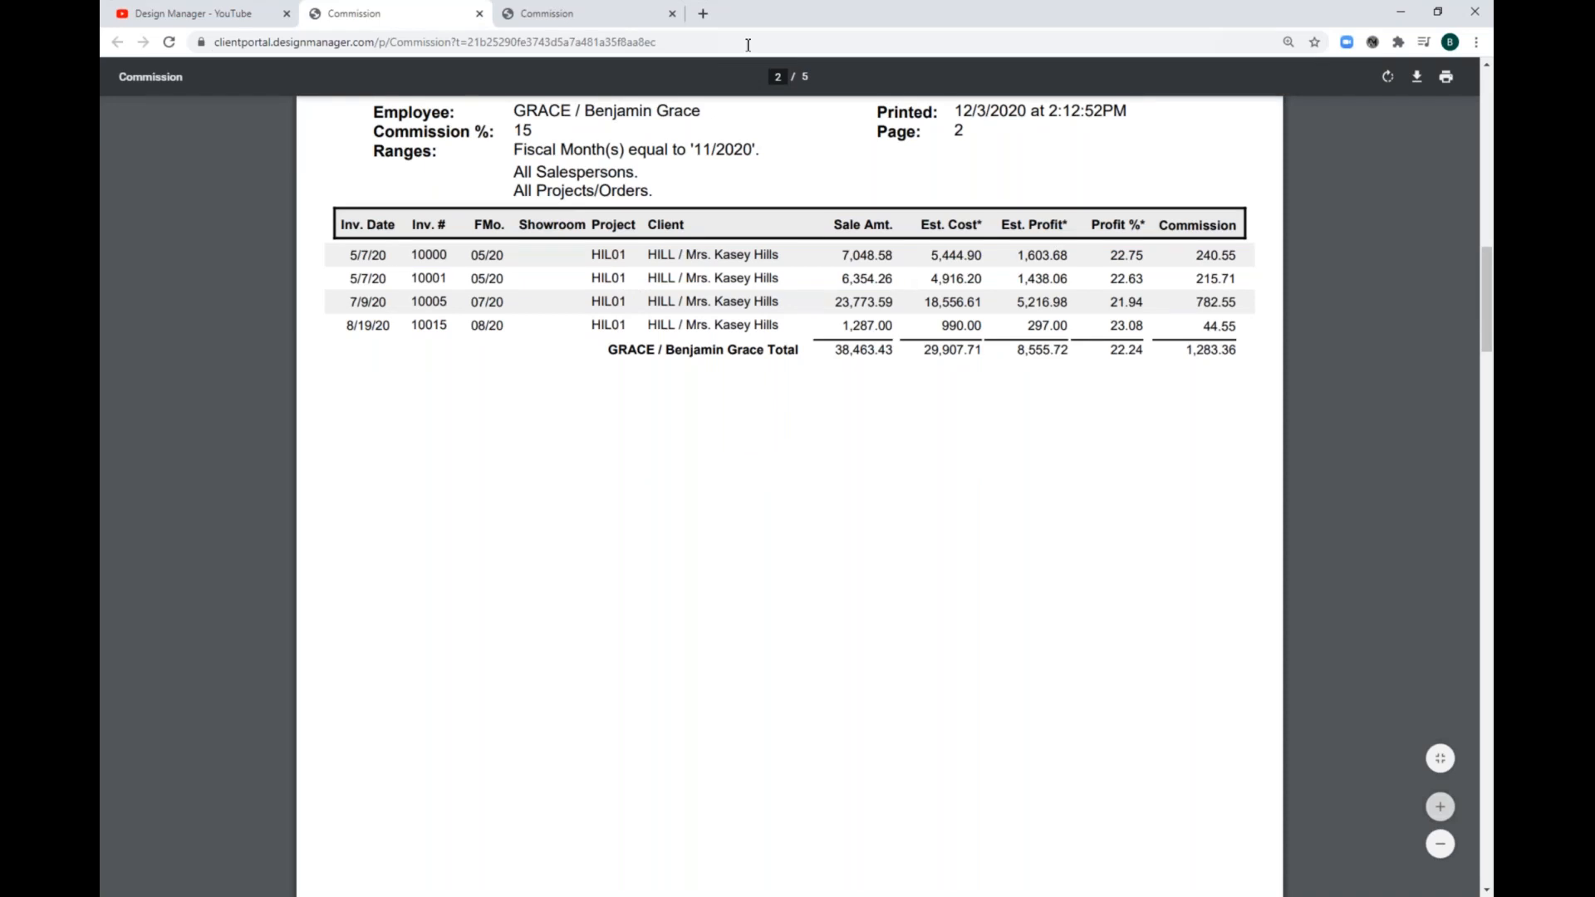
left_click(565, 14)
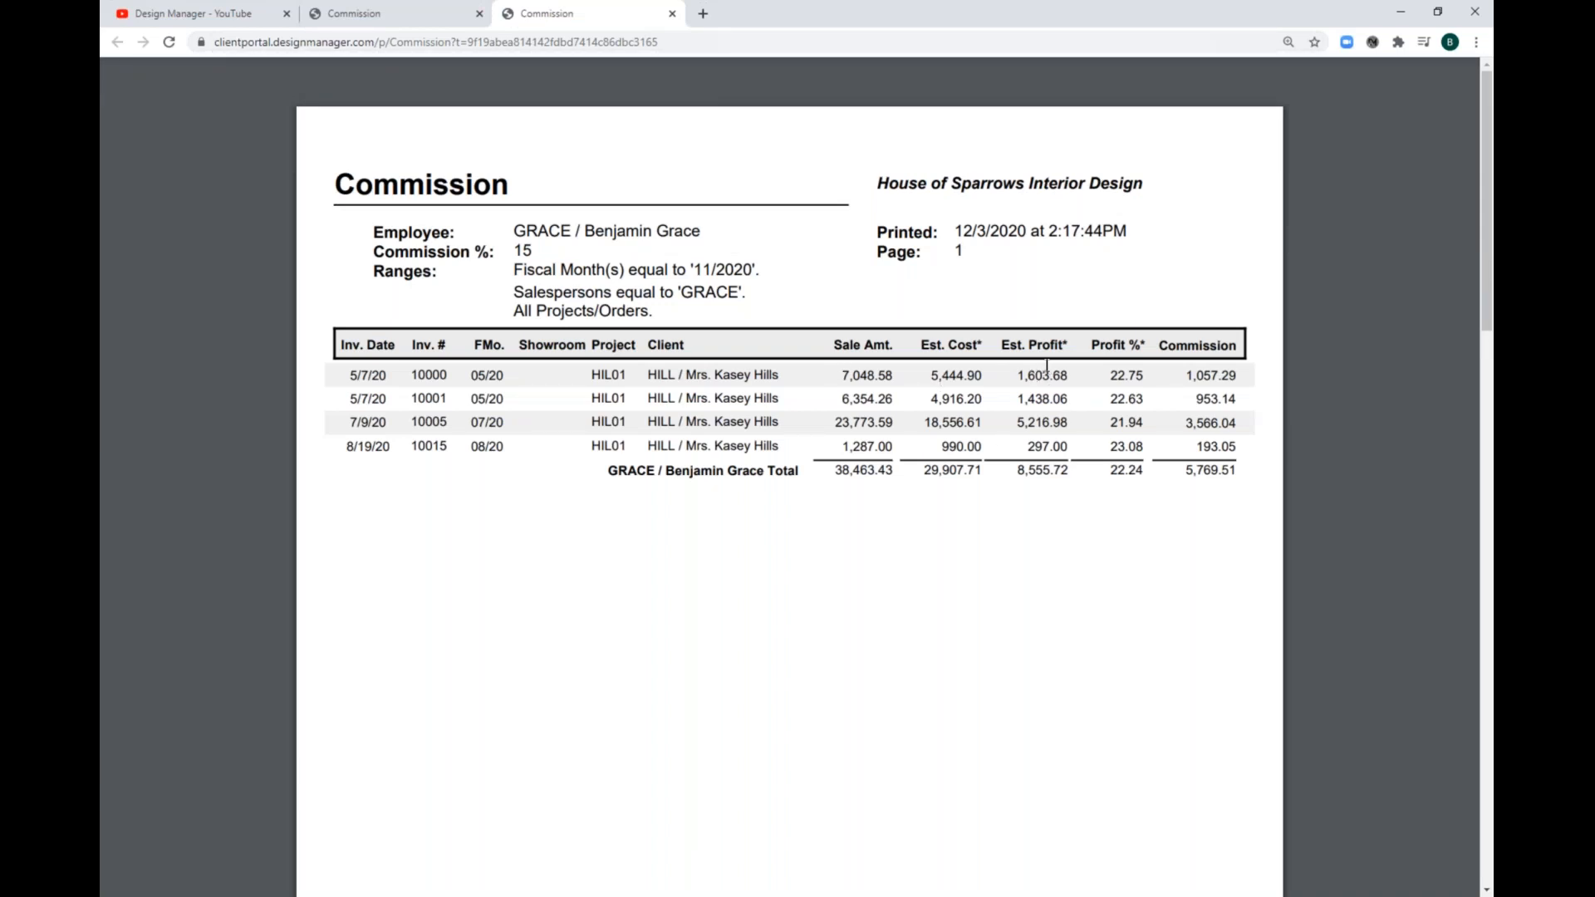
left_click_drag(840, 376, 891, 382)
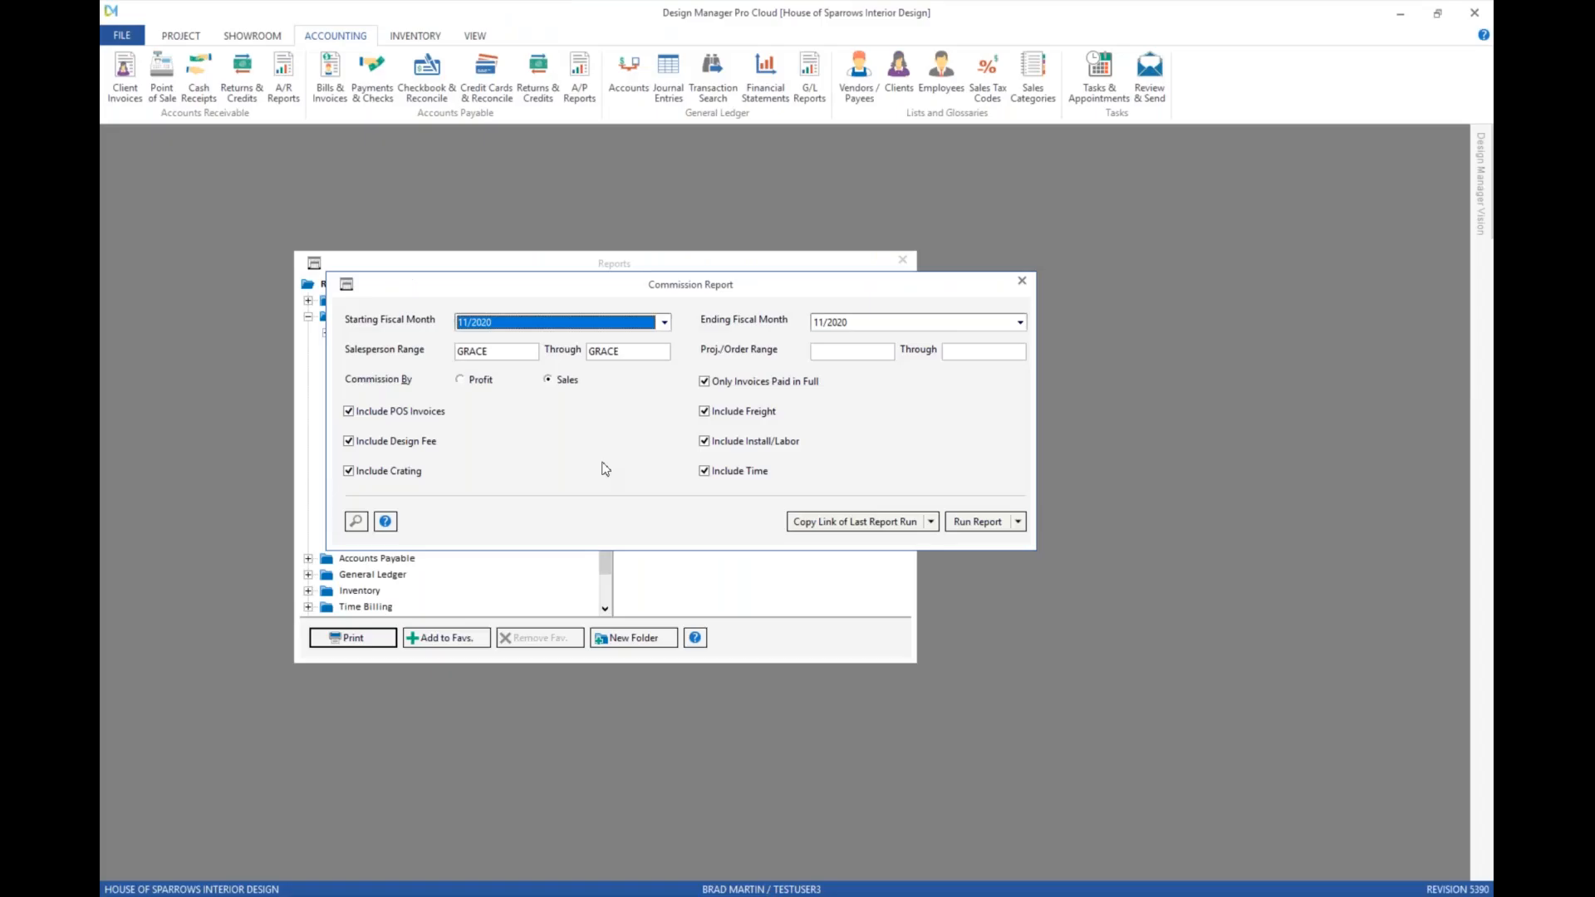
Step: Return to Design Manager and clear both ends of the Commission report's salesperson range to cover all salespersons
left_click(501, 353)
key("BackSpace")
key("BackSpace")
key("BackSpace")
key("BackSpace")
key("BackSpace")
key("Tab")
key("BackSpace")
Step: Base the commission on profit, turn off Only Invoices Paid in Full, and run the Commission report
left_click(481, 380)
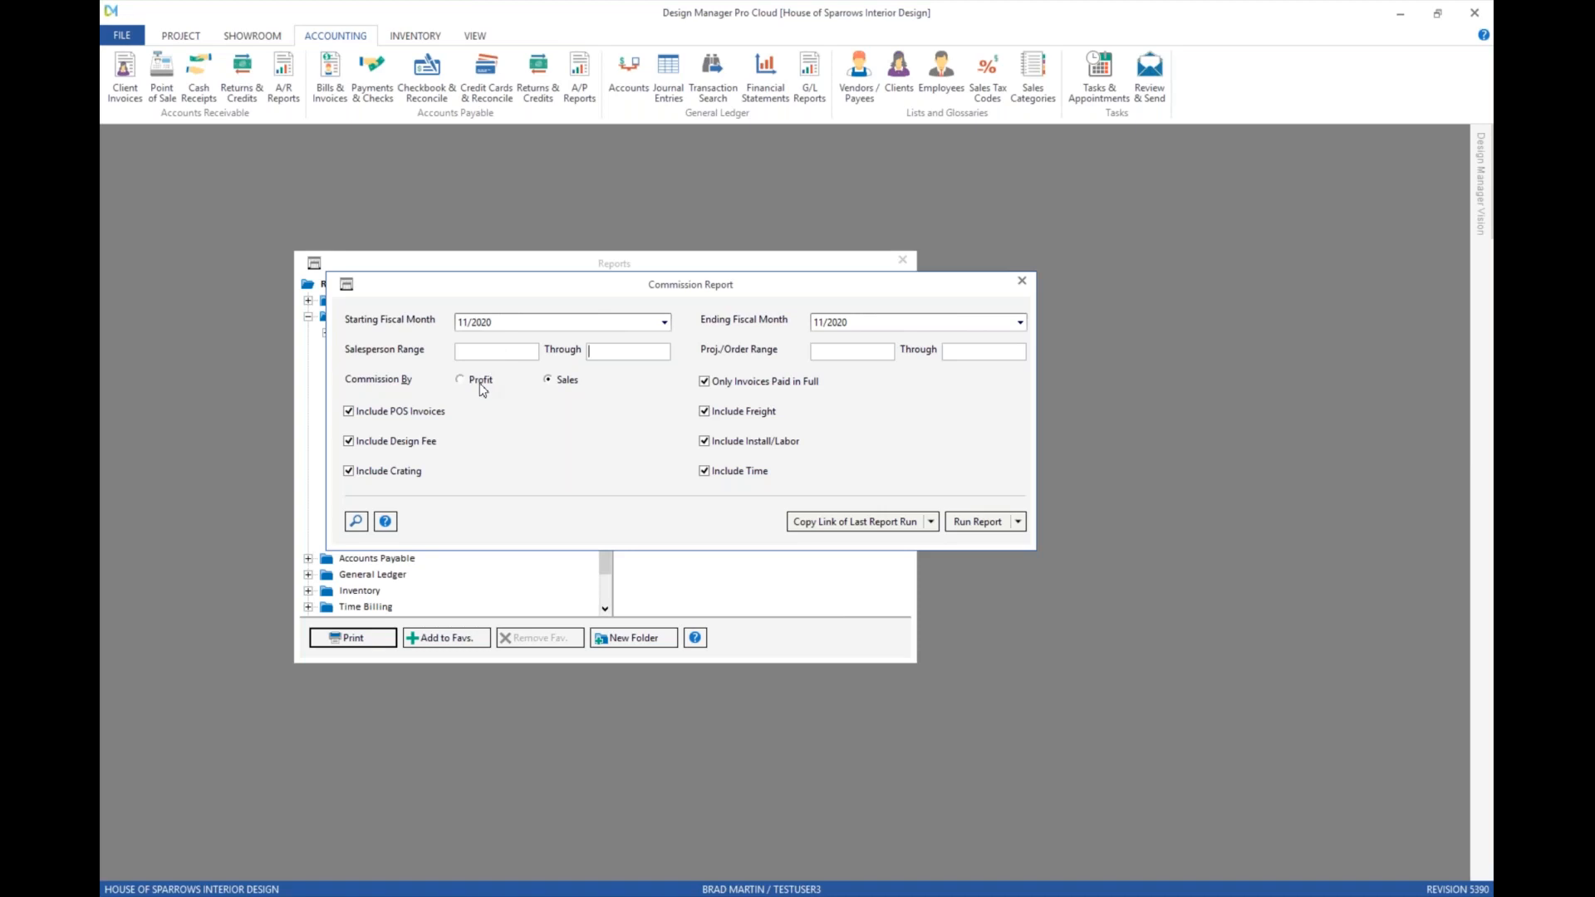
left_click(720, 383)
left_click(972, 525)
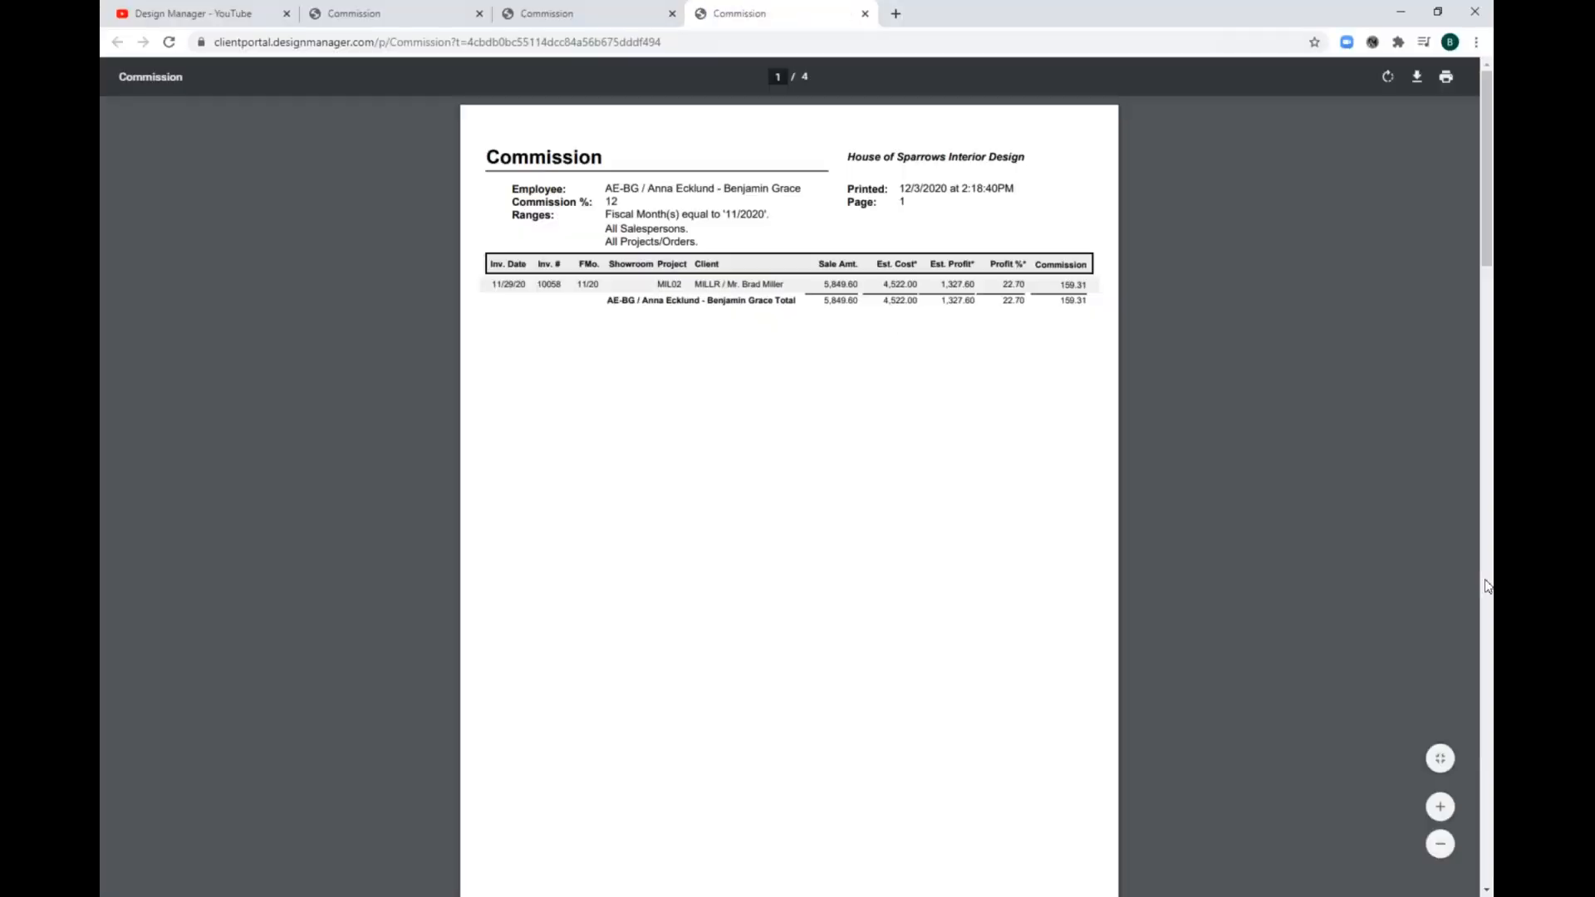
Step: Examine each salesperson's invoices and commissions across the new report's pages, and compare them with the sales-based report for paid invoices
left_click(1441, 807)
left_click(1440, 807)
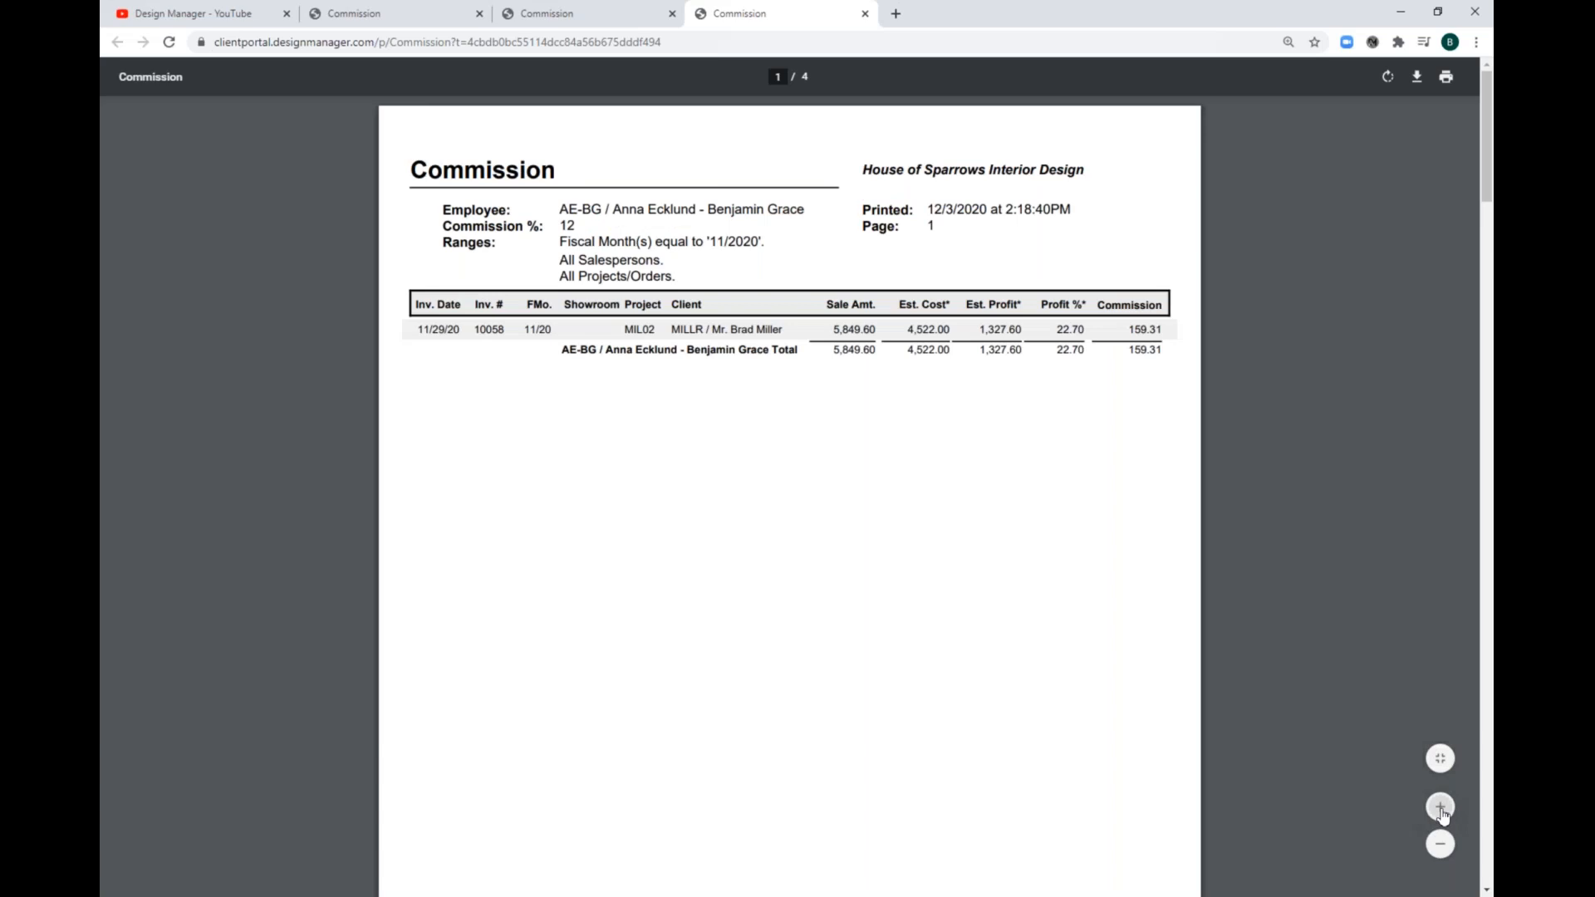
left_click(1441, 807)
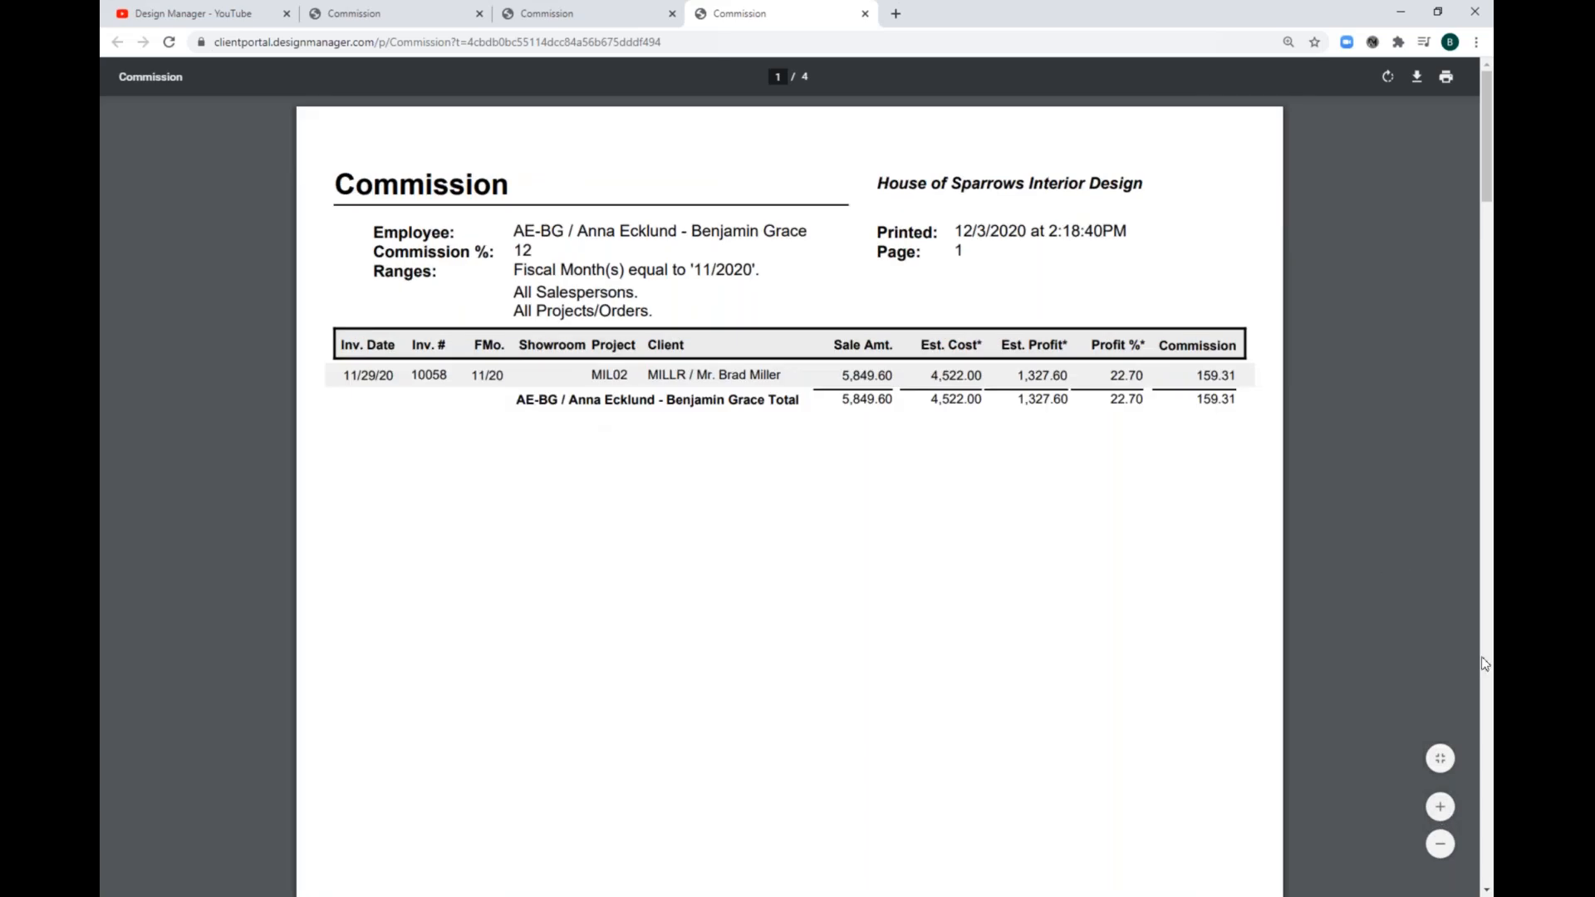
scroll(1484, 664, "down", 15)
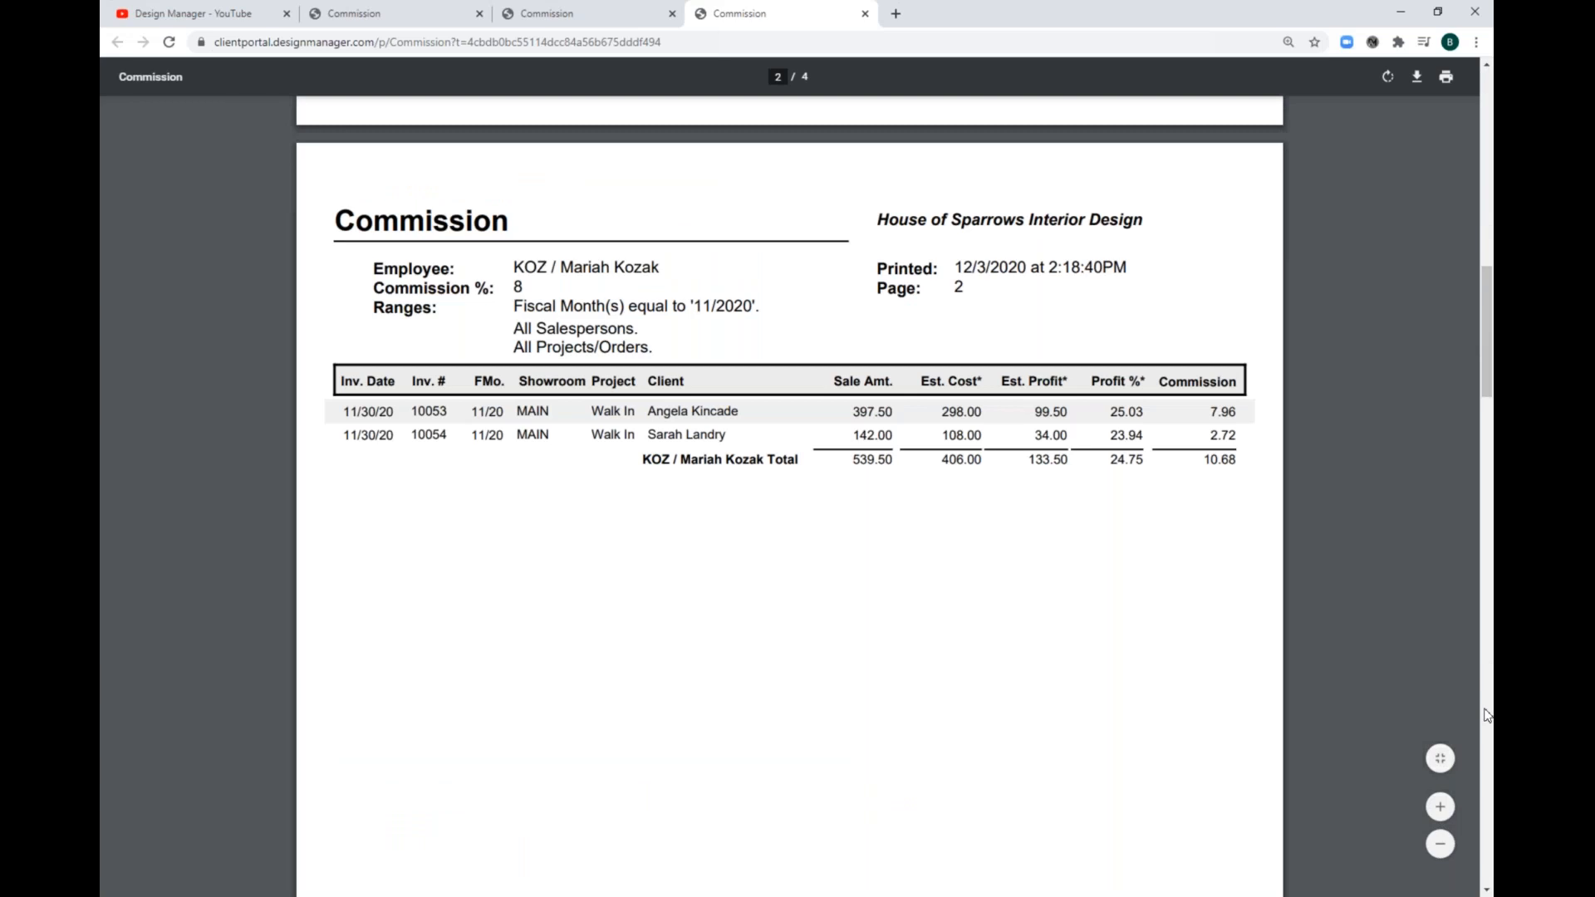
scroll(1486, 716, "down", 10)
scroll(1486, 715, "down", 8)
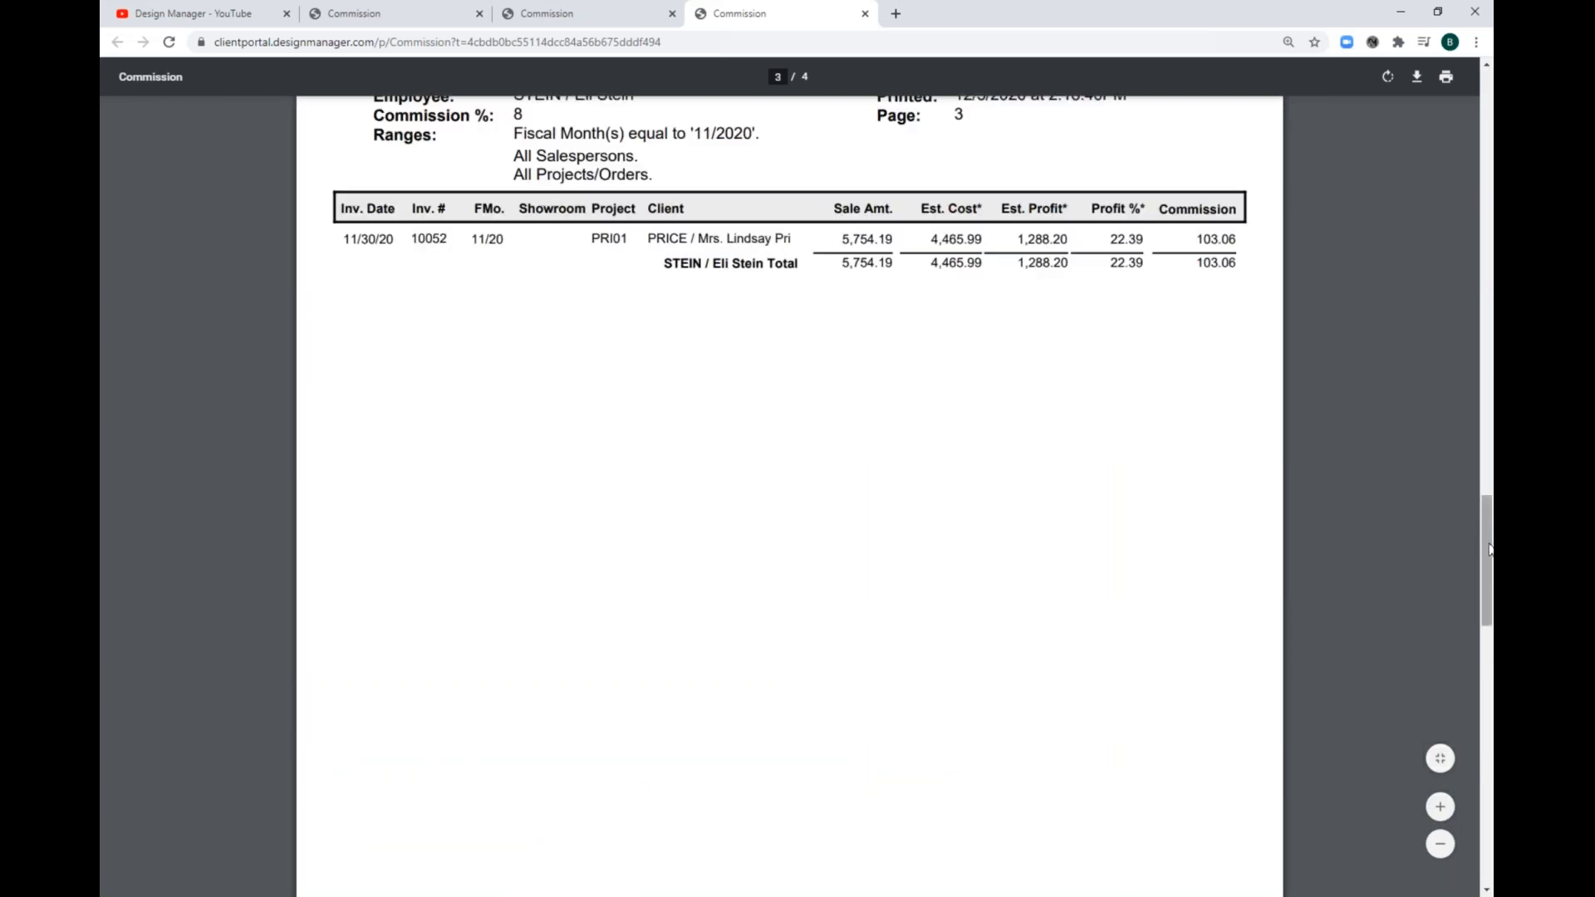
scroll(1490, 552, "up", 3)
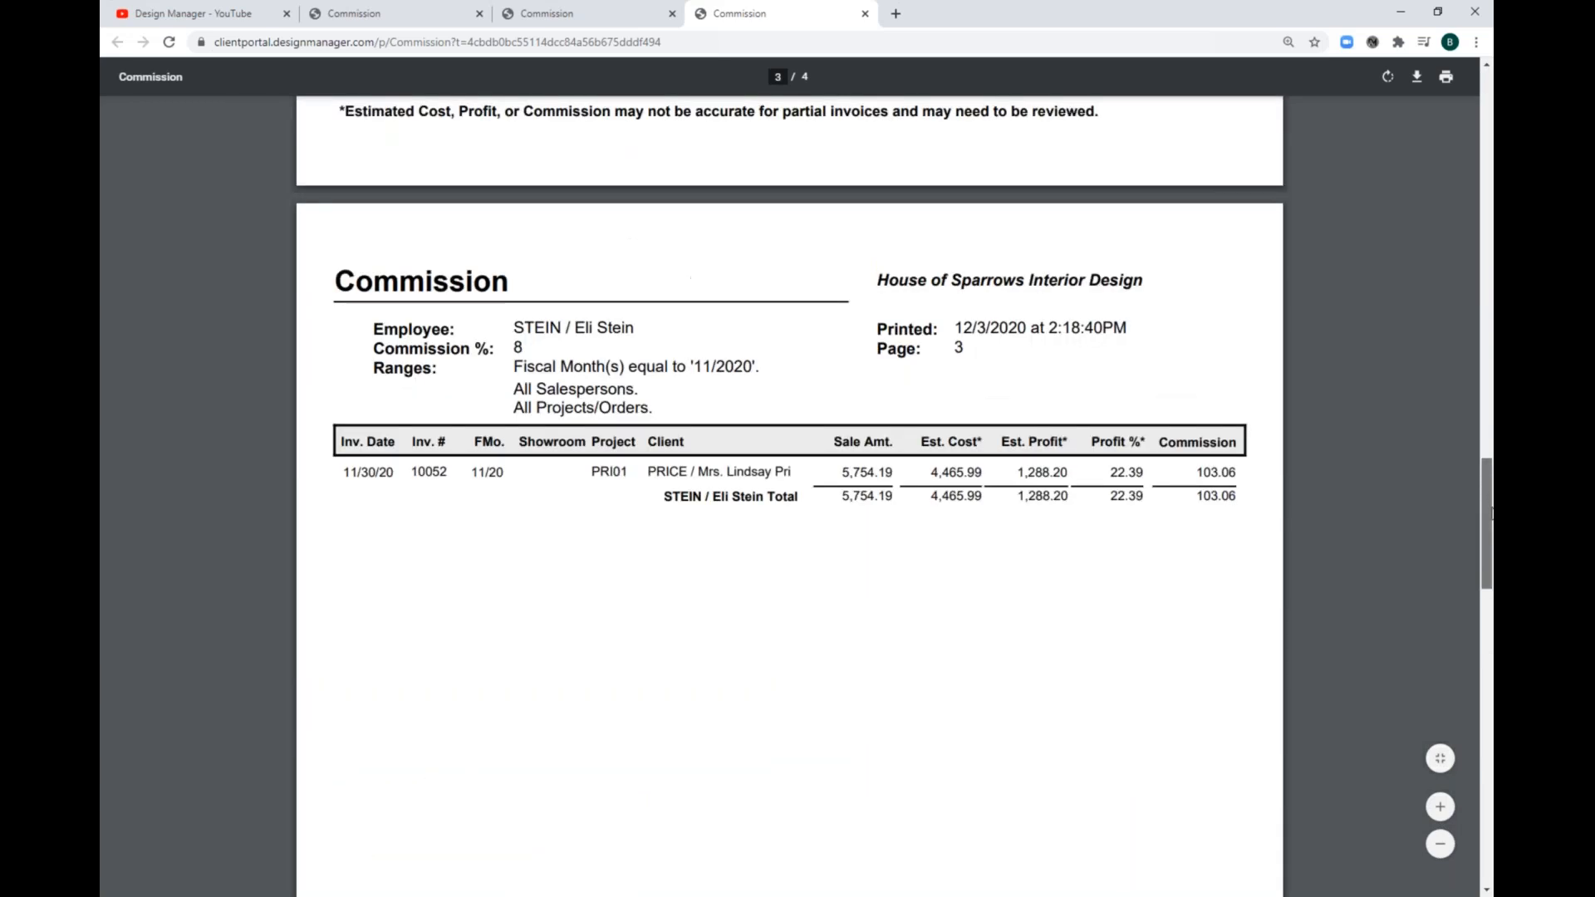
left_click_drag(1492, 469, 1491, 29)
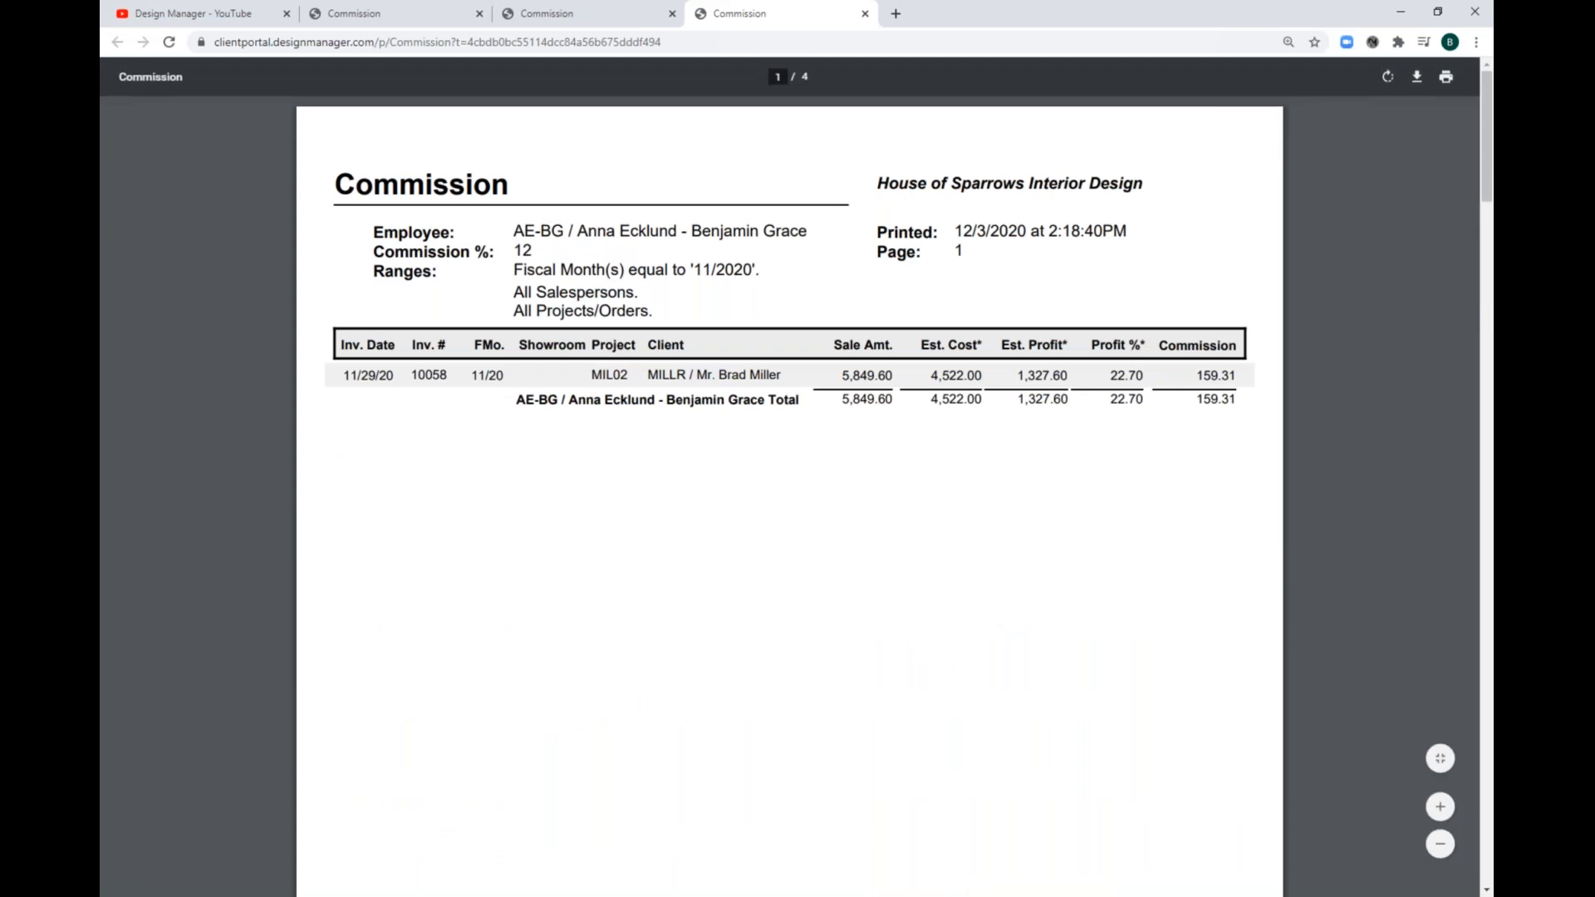
left_click(567, 12)
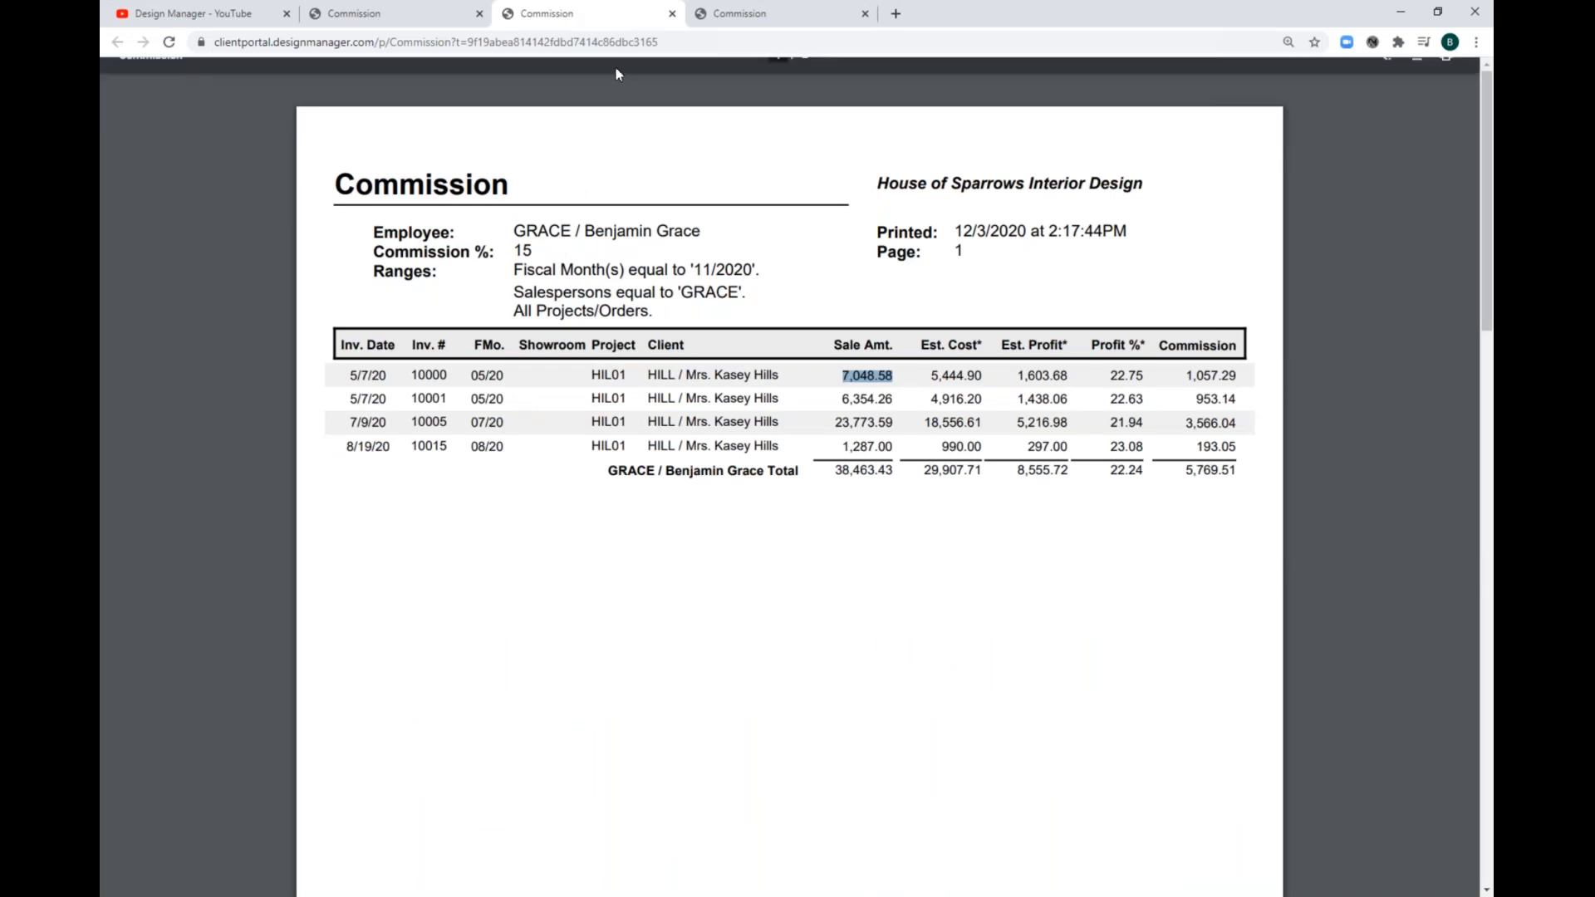
left_click(754, 14)
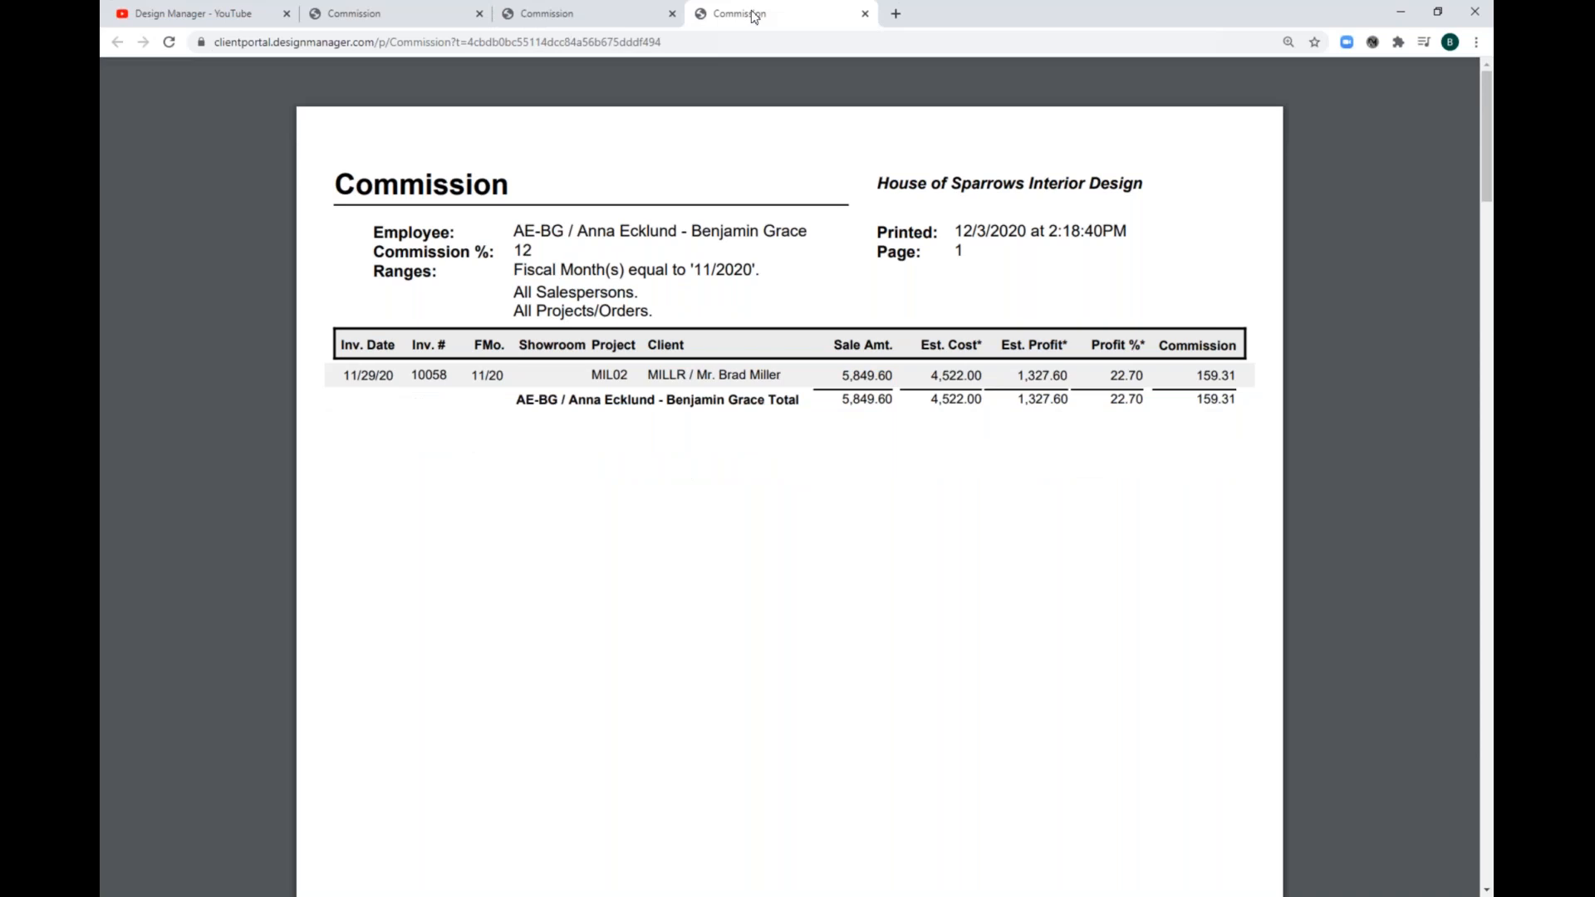